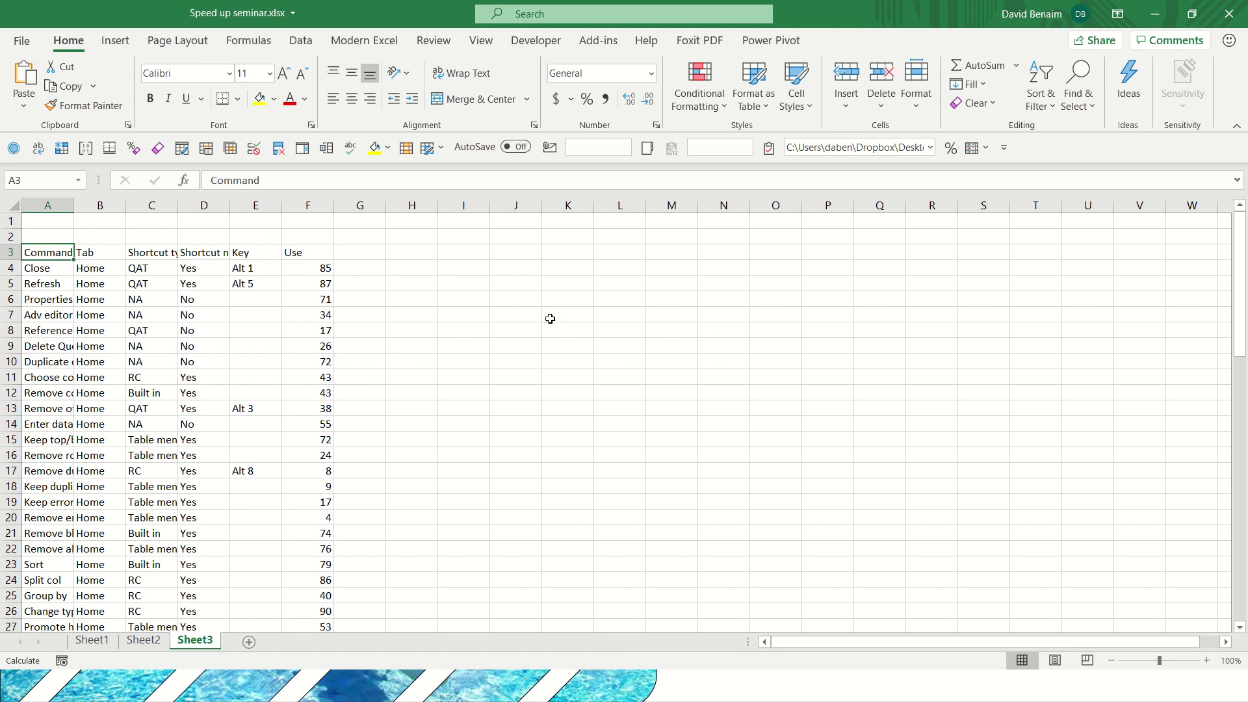
# - Convert the command list to a table and delete the Tab, Shortcut type and Shortcut needed columns
pyautogui.hotkey('ctrl', 'shift', 'Down')
pyautogui.hotkey('ctrl', 'shift', 'Right')
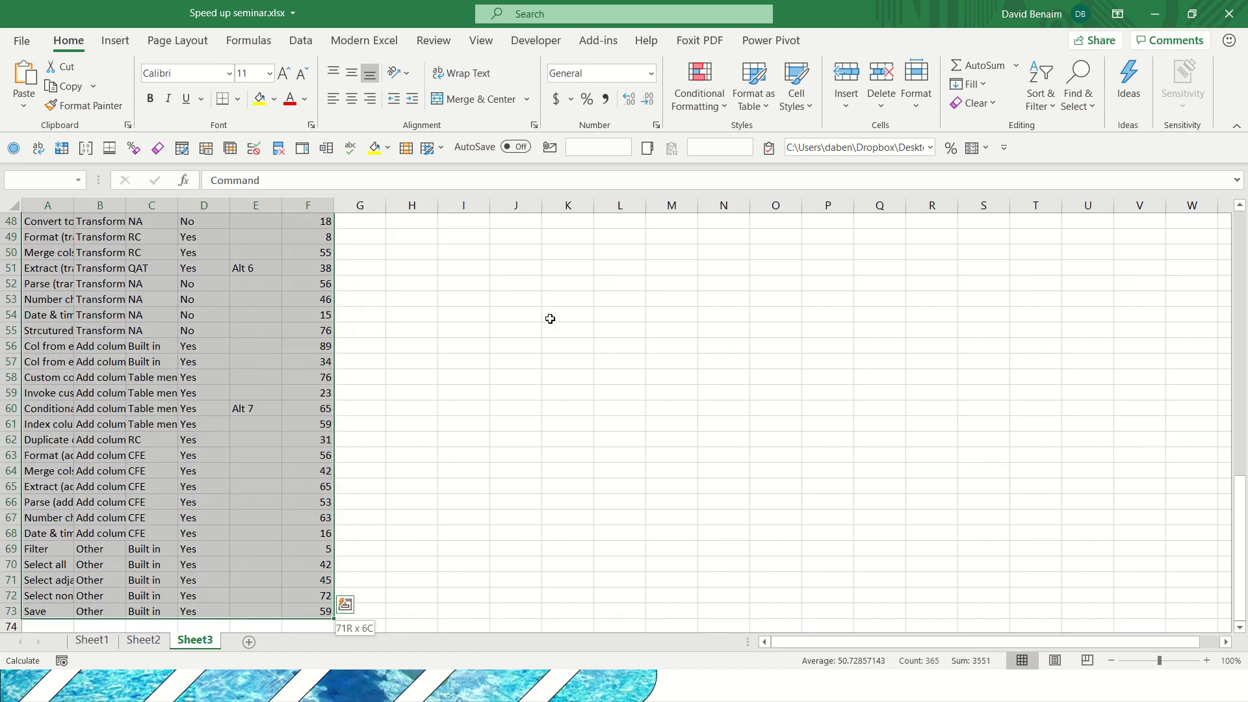
pyautogui.hotkey('ctrl', 't')
pyautogui.press('Return')
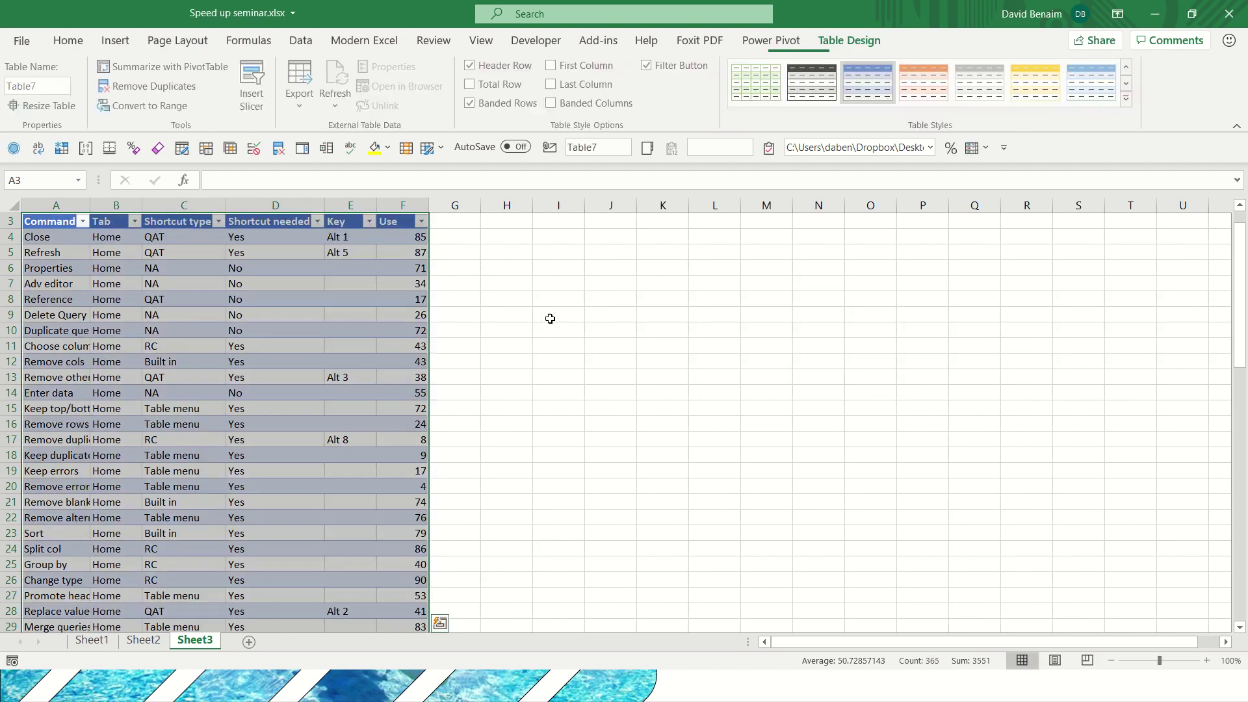
pyautogui.hotkey('shift', 'Right')
pyautogui.hotkey('shift', 'Right')
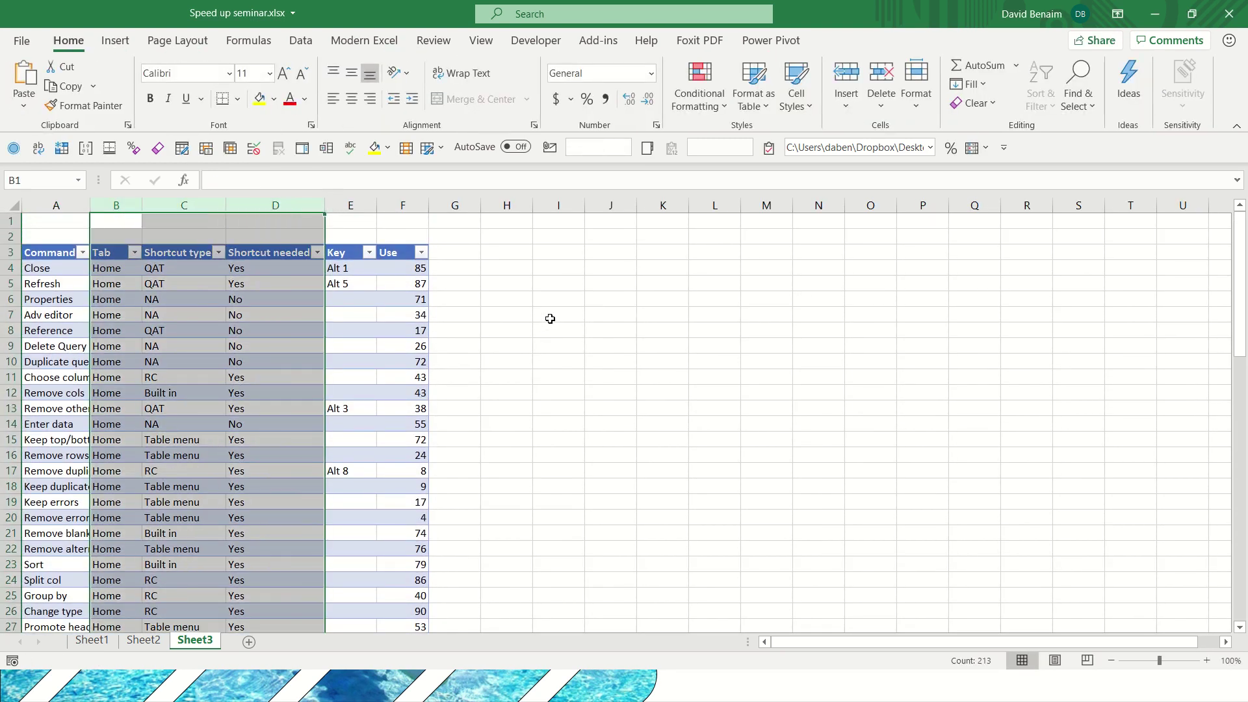
pyautogui.hotkey('ctrl', '-')
# - Insert four blank rows at the top of the table
pyautogui.hotkey('ctrl', 'Down')
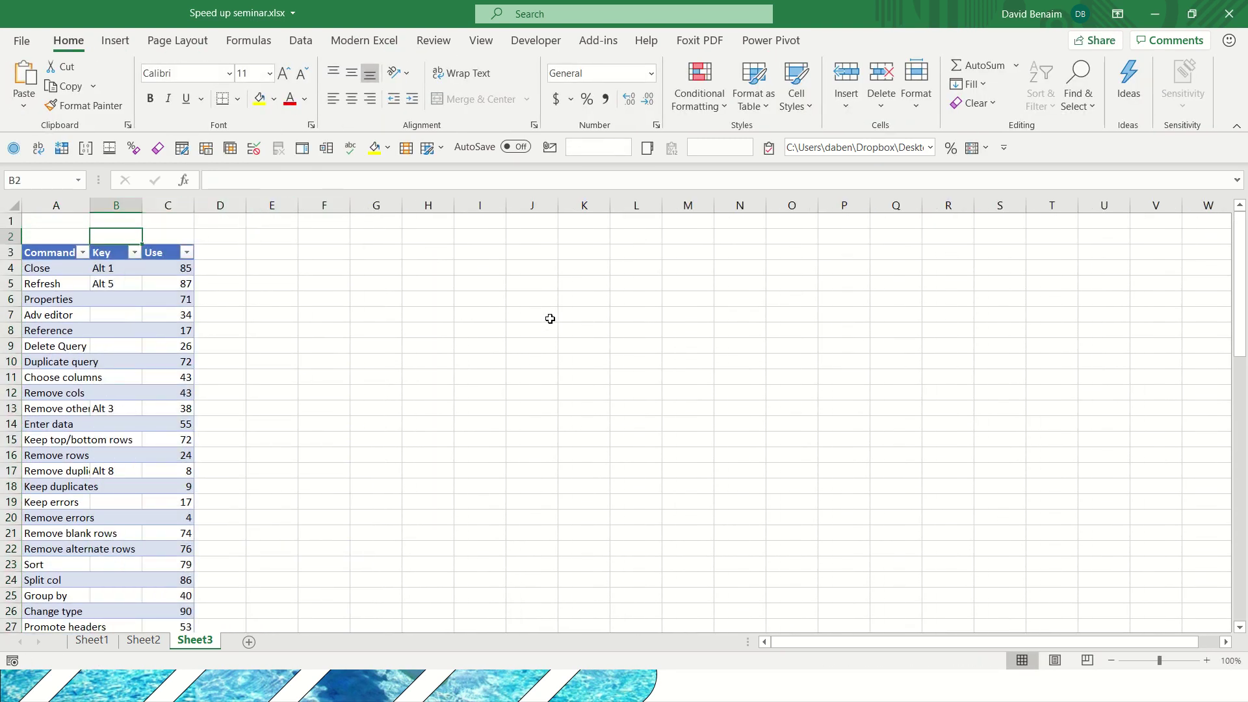
pyautogui.press('Down')
pyautogui.hotkey('shift', 'space')
pyautogui.hotkey('shift', 'Down')
pyautogui.hotkey('shift', 'Down')
pyautogui.hotkey('shift', 'Down')
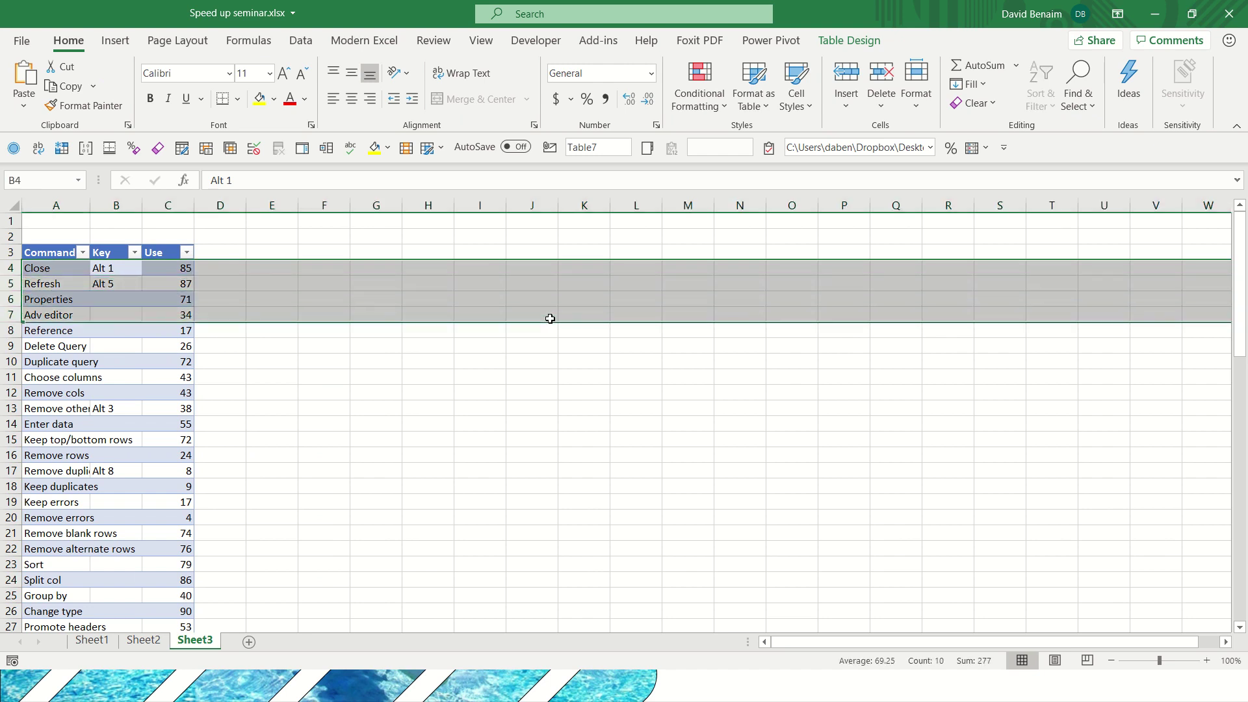
pyautogui.hotkey('ctrl', 'shift', '+')
pyautogui.press('Right')
pyautogui.press('Right')
pyautogui.write('=')
pyautogui.press('Left')
pyautogui.write('+3')
pyautogui.press('Return')
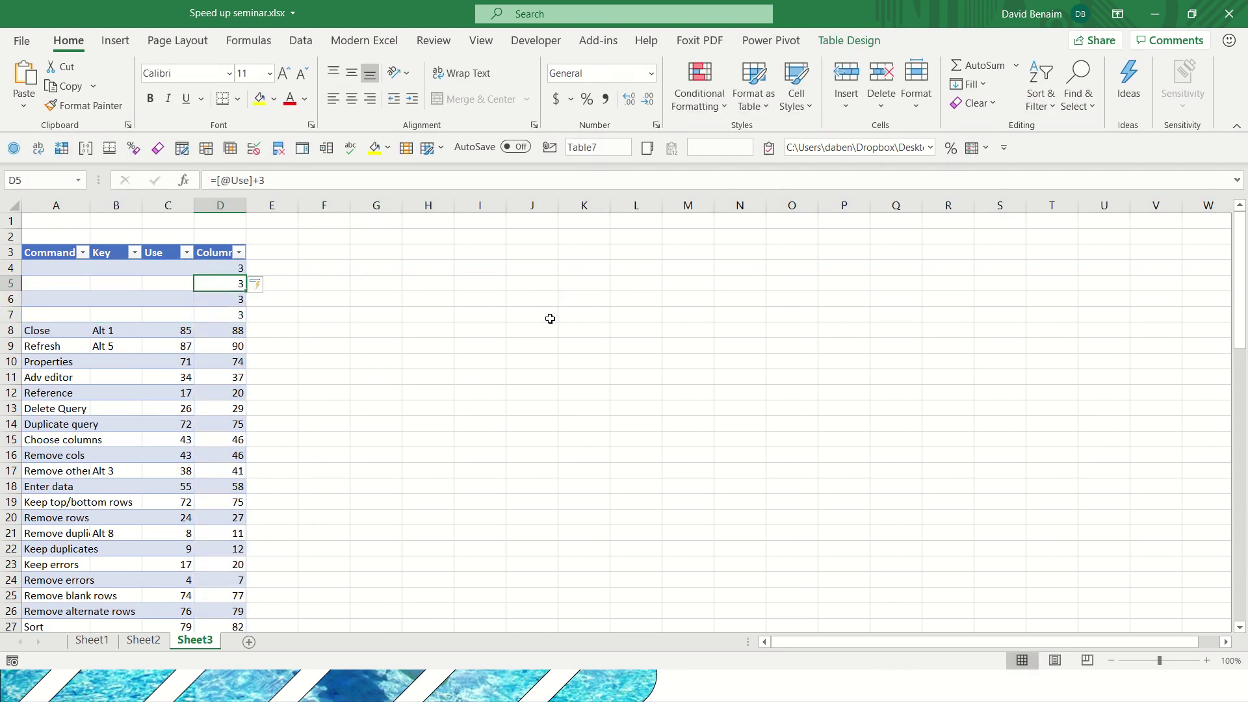
pyautogui.press('Left')
pyautogui.press('Left')
pyautogui.press('Left')
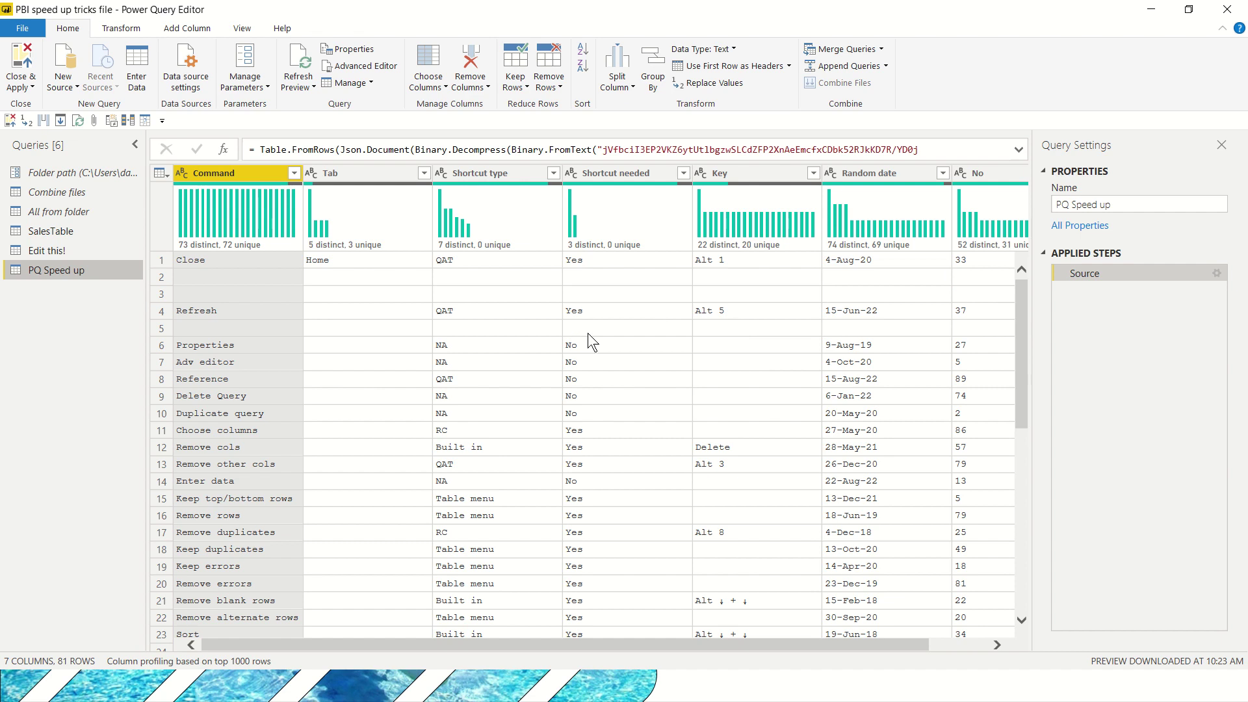
# - Filter the Shortcut type column to keep only Built in rows
pyautogui.click(523, 173)
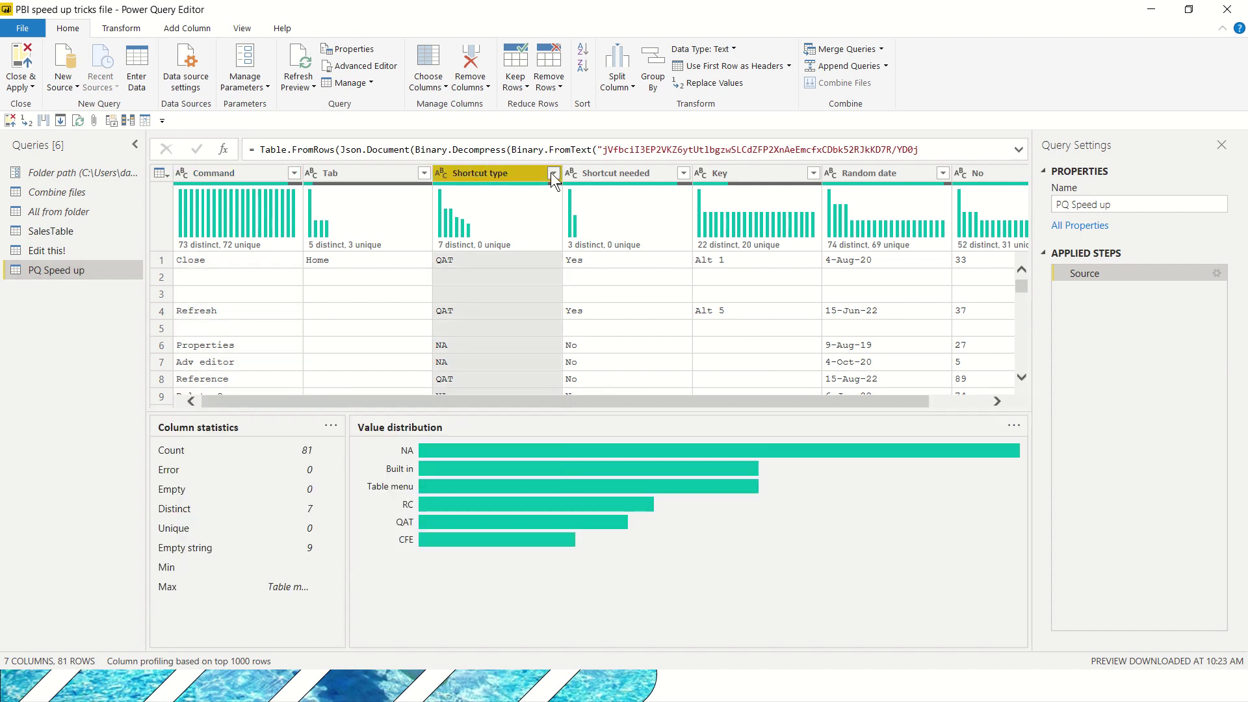
pyautogui.click(553, 173)
pyautogui.click(360, 343)
pyautogui.click(351, 376)
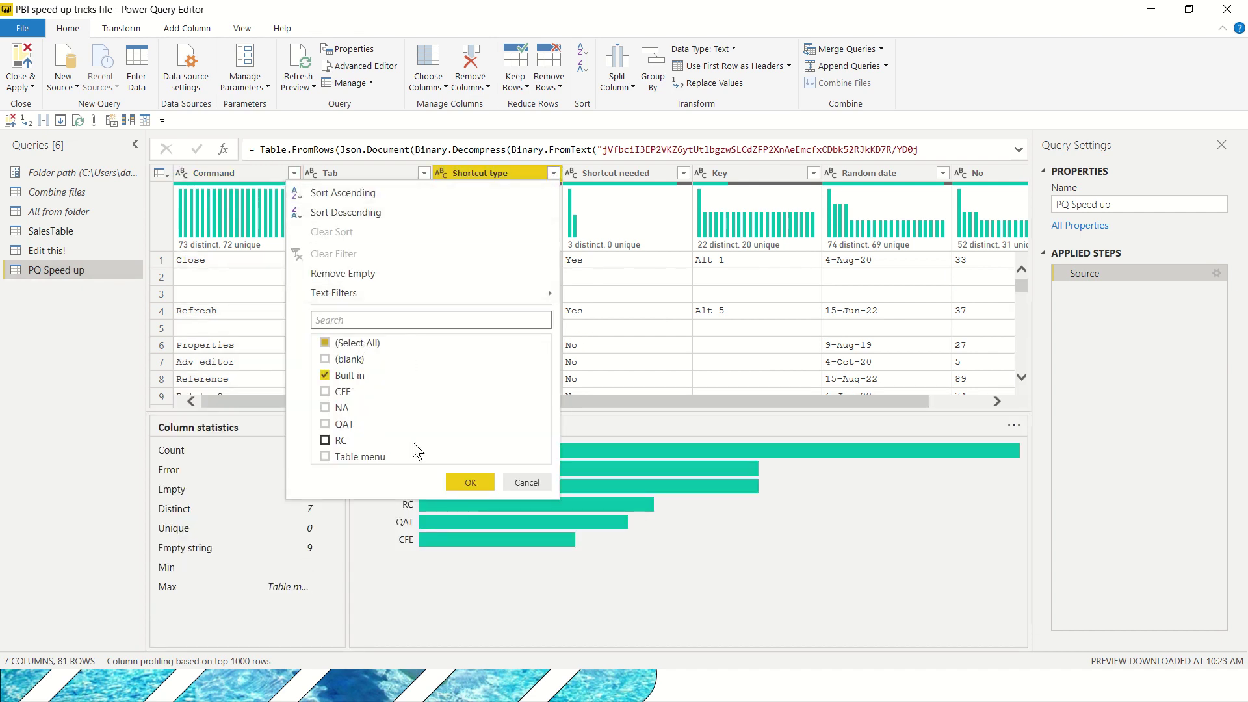
pyautogui.click(463, 482)
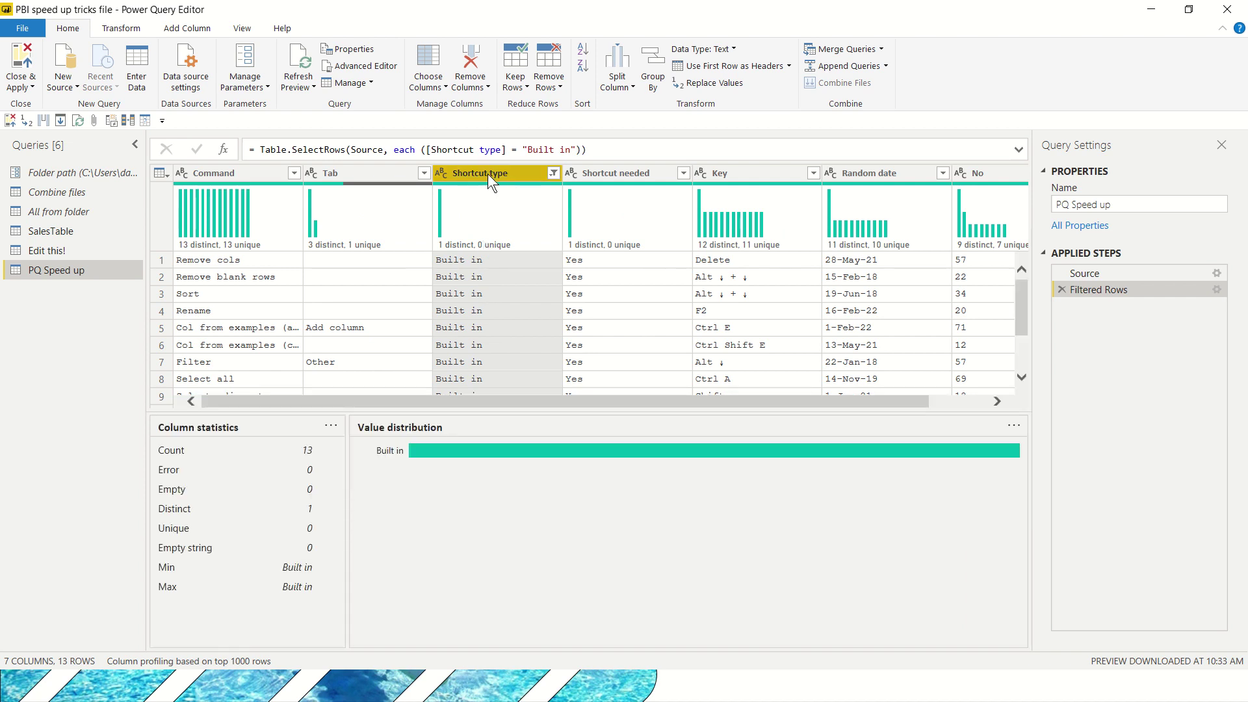
# - Delete the Tab column, then remove that Removed Columns step again
pyautogui.press('Left')
pyautogui.press('Left')
pyautogui.press('Right')
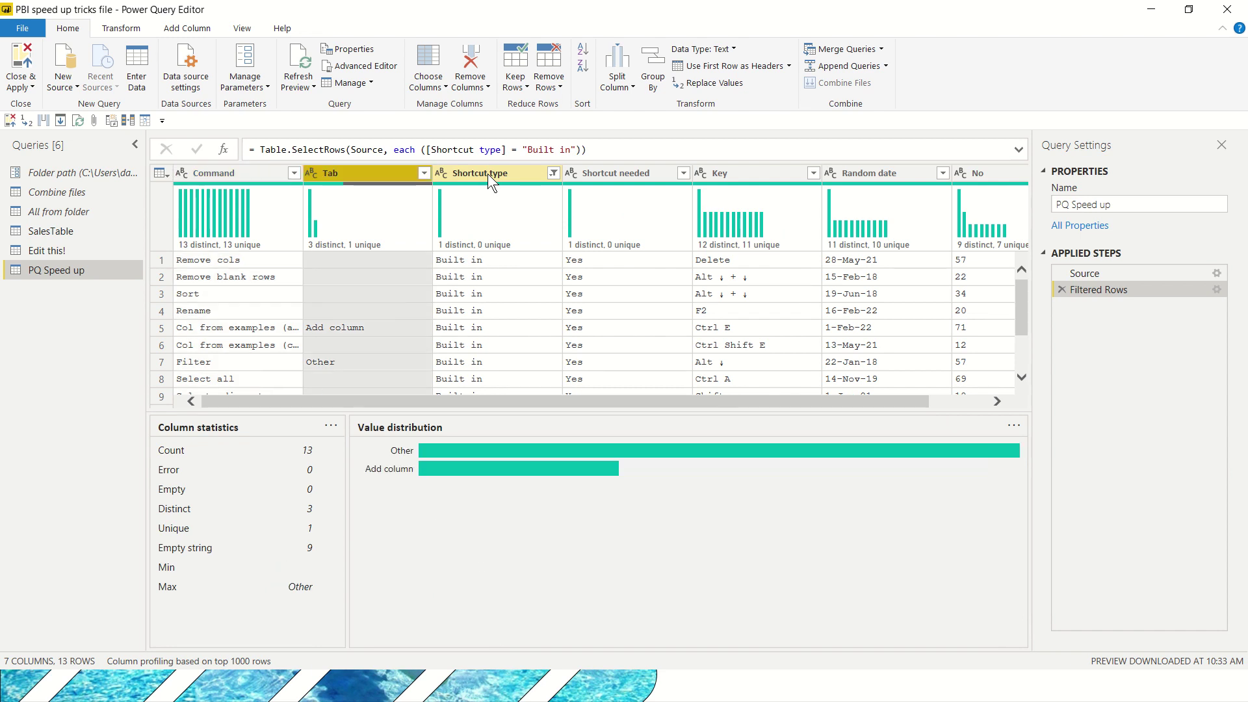
pyautogui.press('Delete')
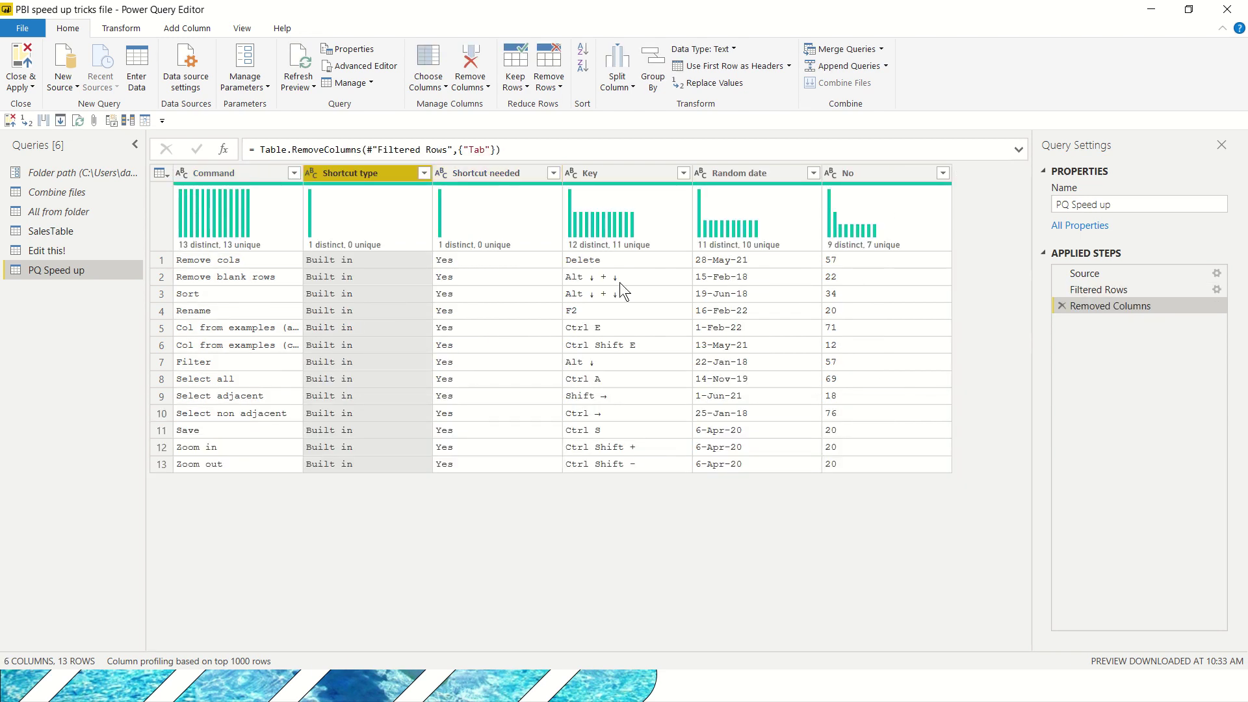
pyautogui.click(1062, 308)
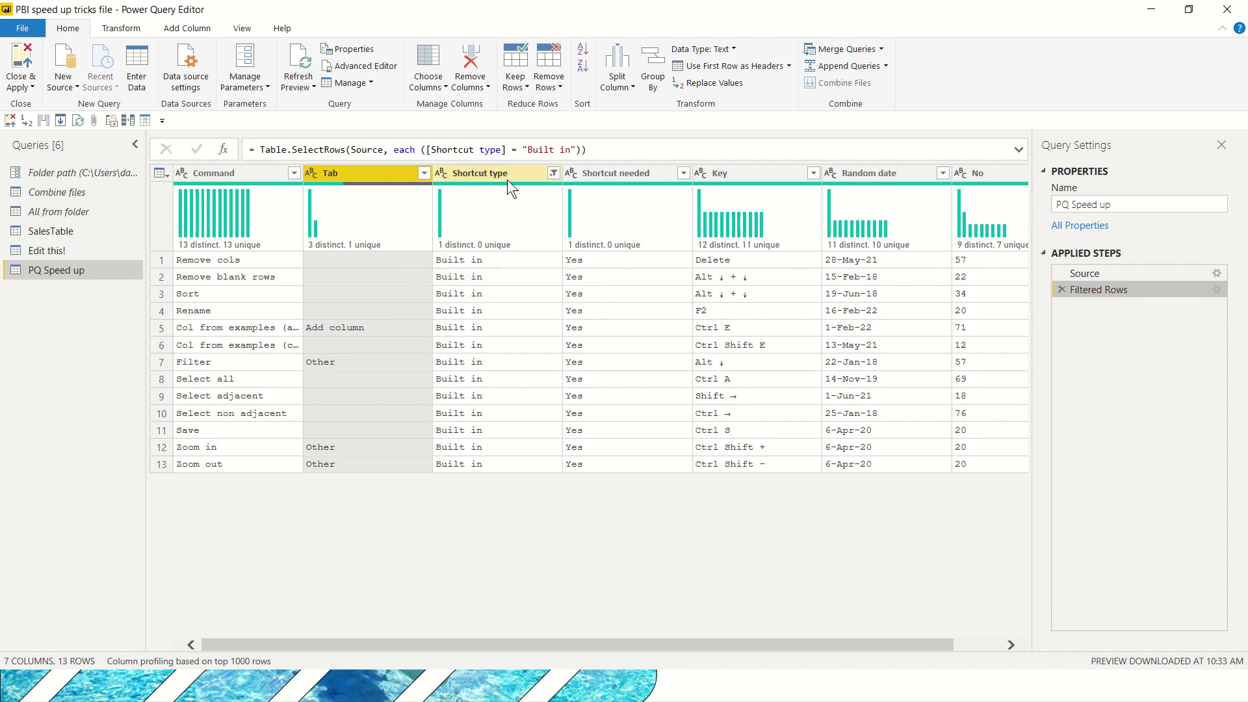
# - Sort the rows by the Tab column in ascending order with Alt+Down
pyautogui.hotkey('alt', 'Down')
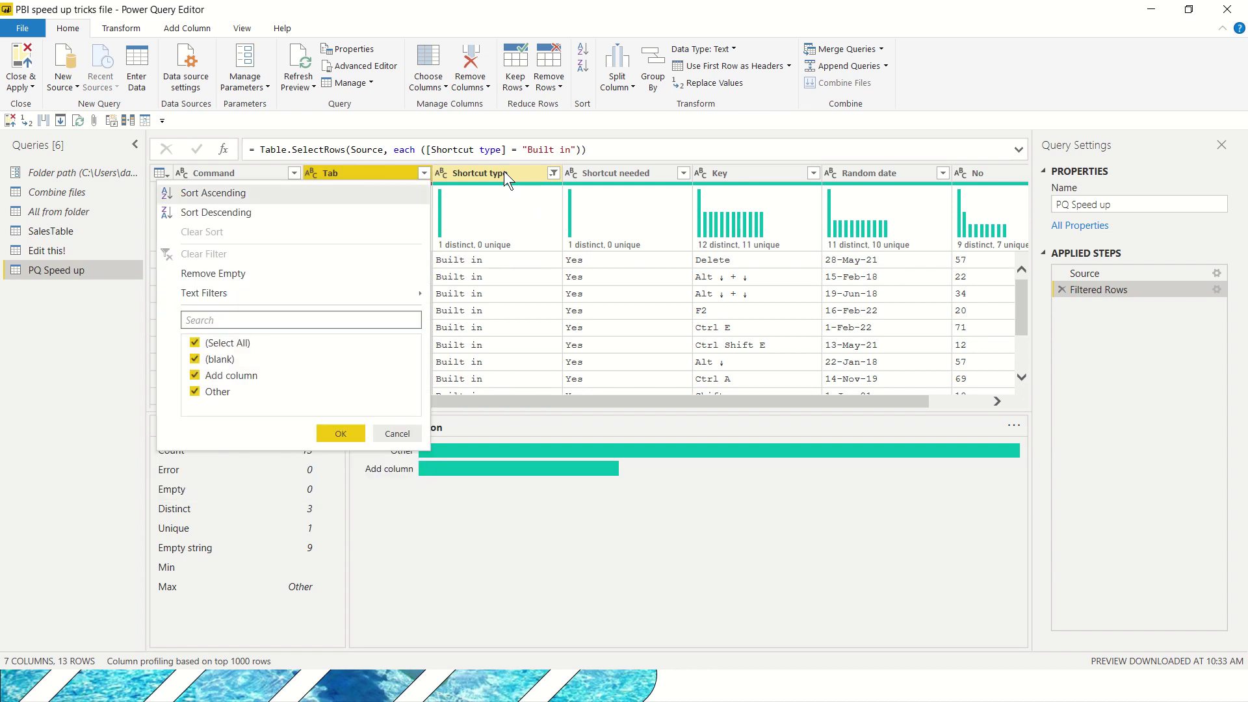
pyautogui.press('Down')
pyautogui.press('Down')
pyautogui.press('Down')
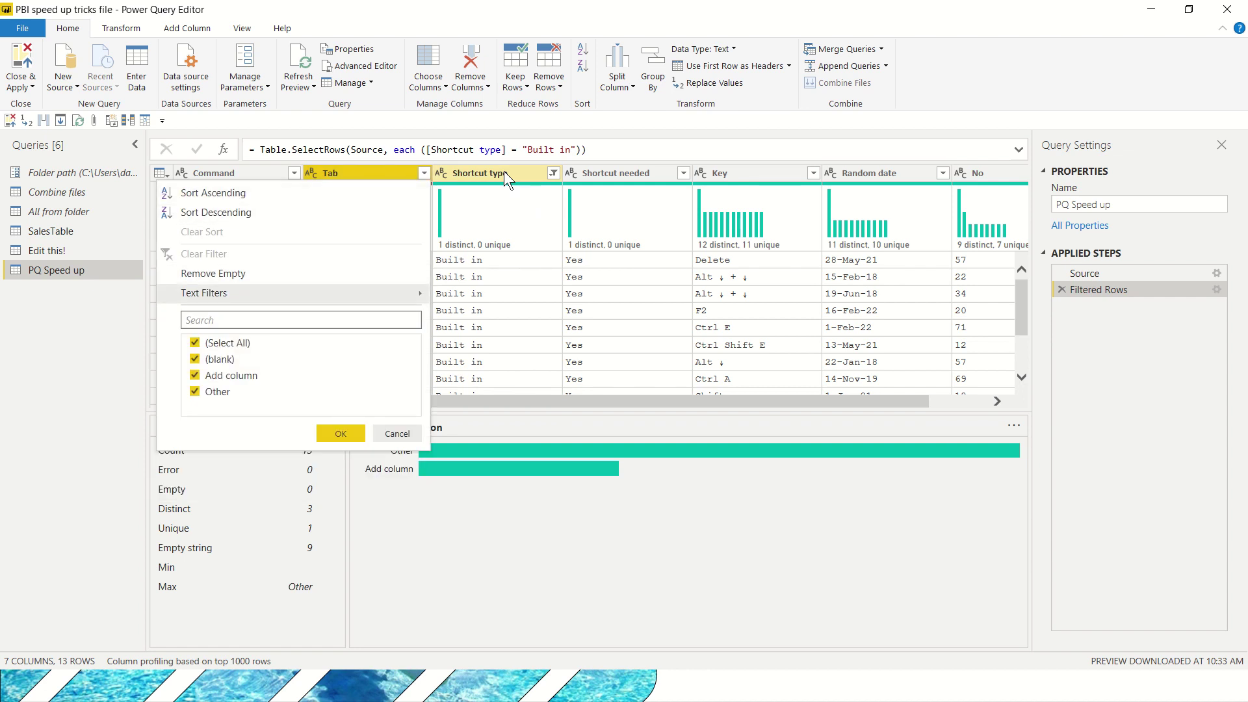
pyautogui.press('Up')
pyautogui.press('Up')
pyautogui.press('Up')
pyautogui.press('Down')
pyautogui.press('Down')
pyautogui.press('Down')
pyautogui.press('Up')
pyautogui.press('Down')
pyautogui.press('Up')
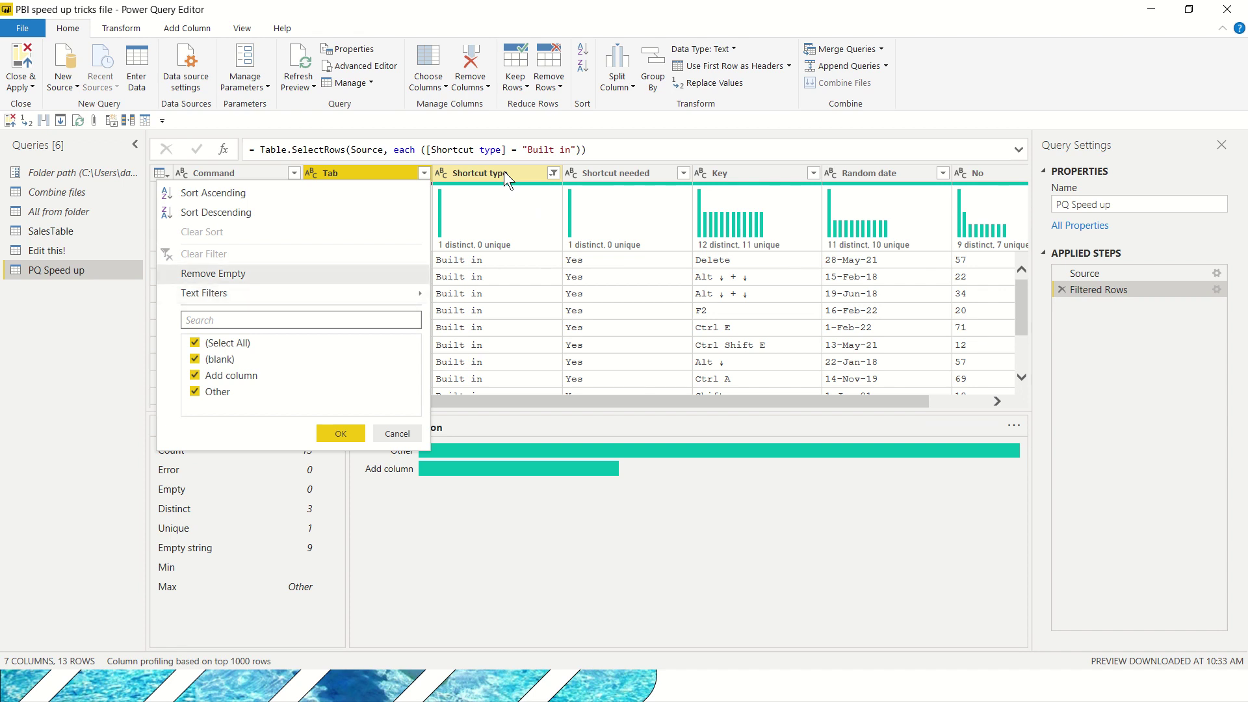
pyautogui.press('Up')
pyautogui.press('Up')
pyautogui.press('Return')
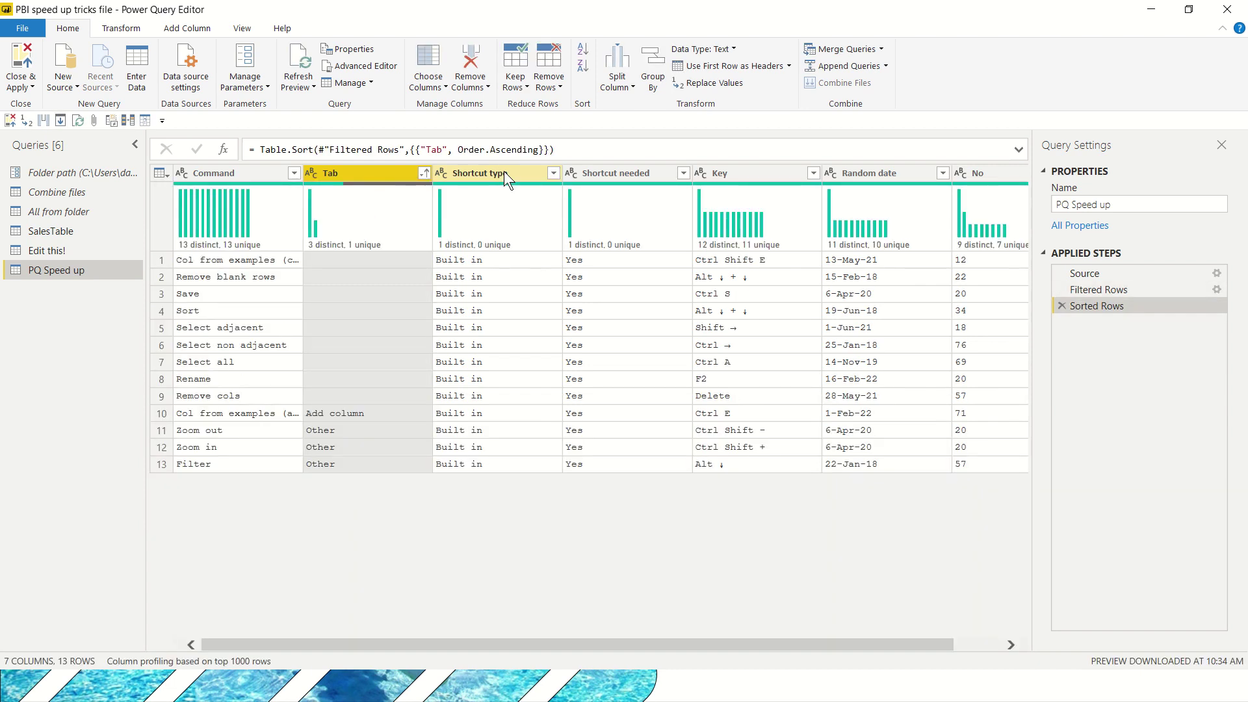
# - Remove rows with an empty Tab, zoom the grid in and reselect the Tab column
pyautogui.hotkey('alt', 'Down')
pyautogui.press('Down')
pyautogui.press('Down')
pyautogui.press('Down')
pyautogui.press('Down')
pyautogui.press('Up')
pyautogui.press('Return')
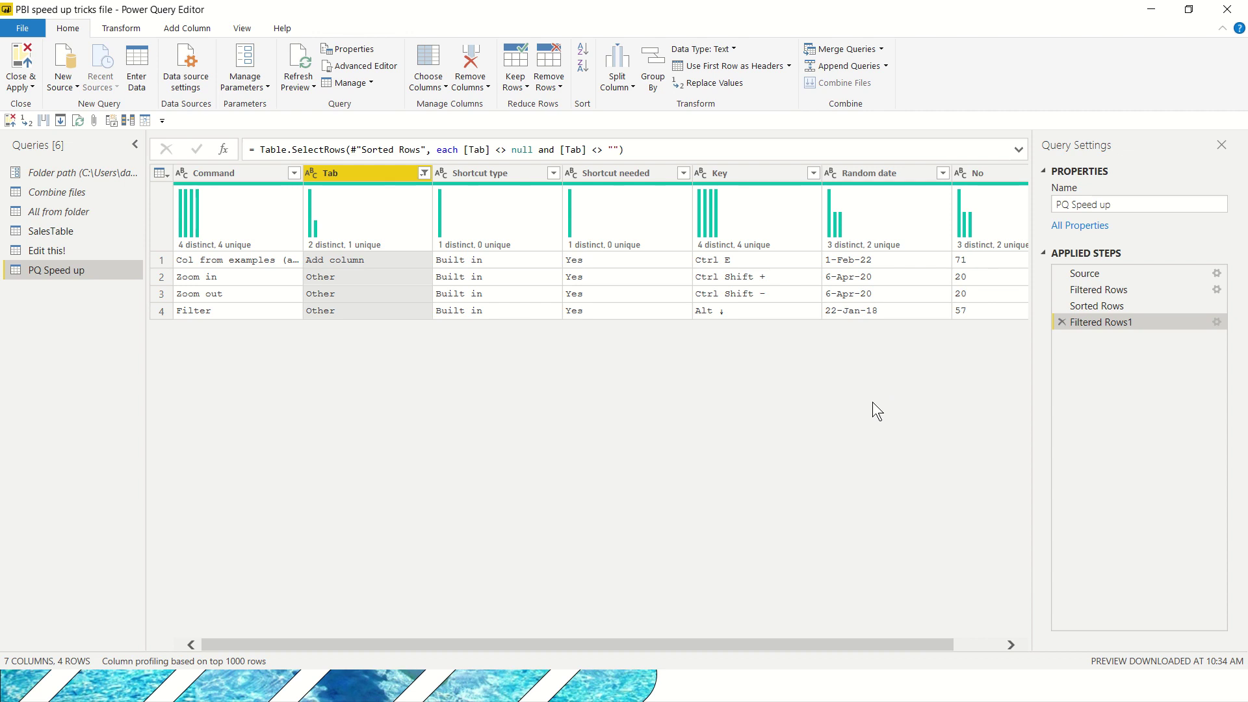
pyautogui.hotkey('ctrl', 'shift', '+')
pyautogui.hotkey('ctrl', 'shift', '+')
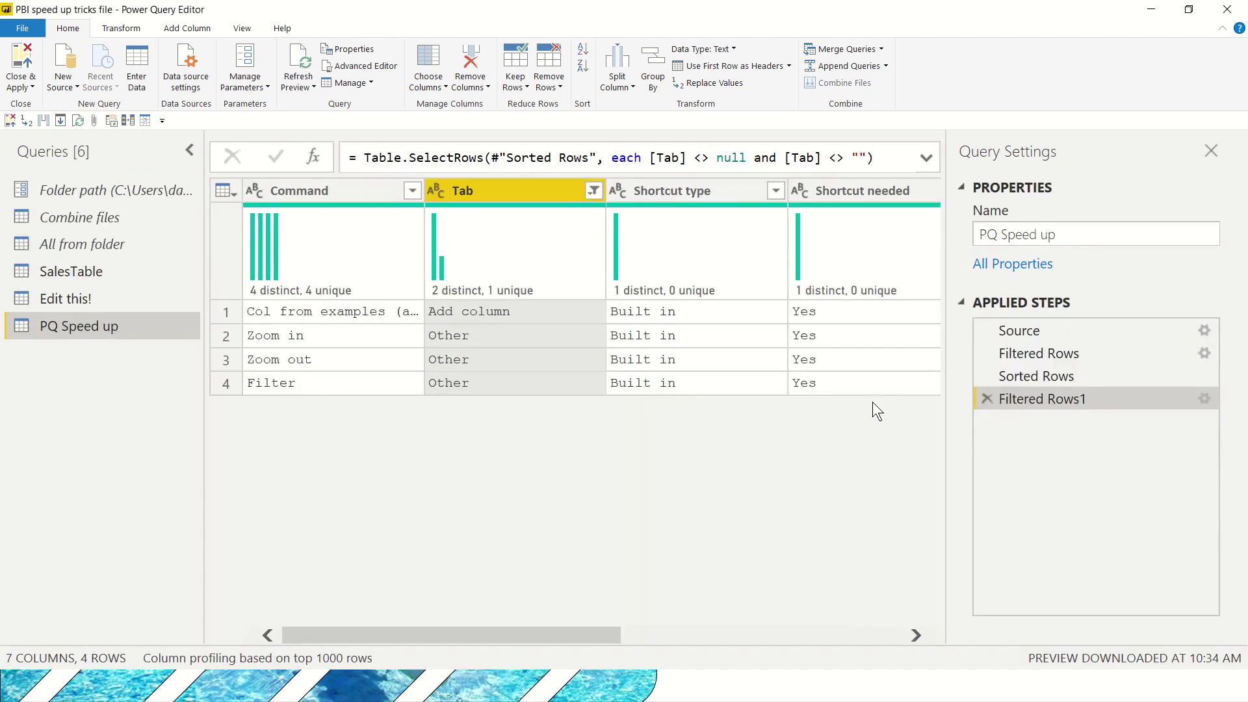
pyautogui.hotkey('ctrl', 'shift', '-')
pyautogui.hotkey('ctrl', 'shift', '-')
pyautogui.hotkey('ctrl', 'shift', '-')
pyautogui.hotkey('ctrl', 'shift', '-')
pyautogui.hotkey('ctrl', 'shift', '+')
pyautogui.hotkey('ctrl', 'shift', '+')
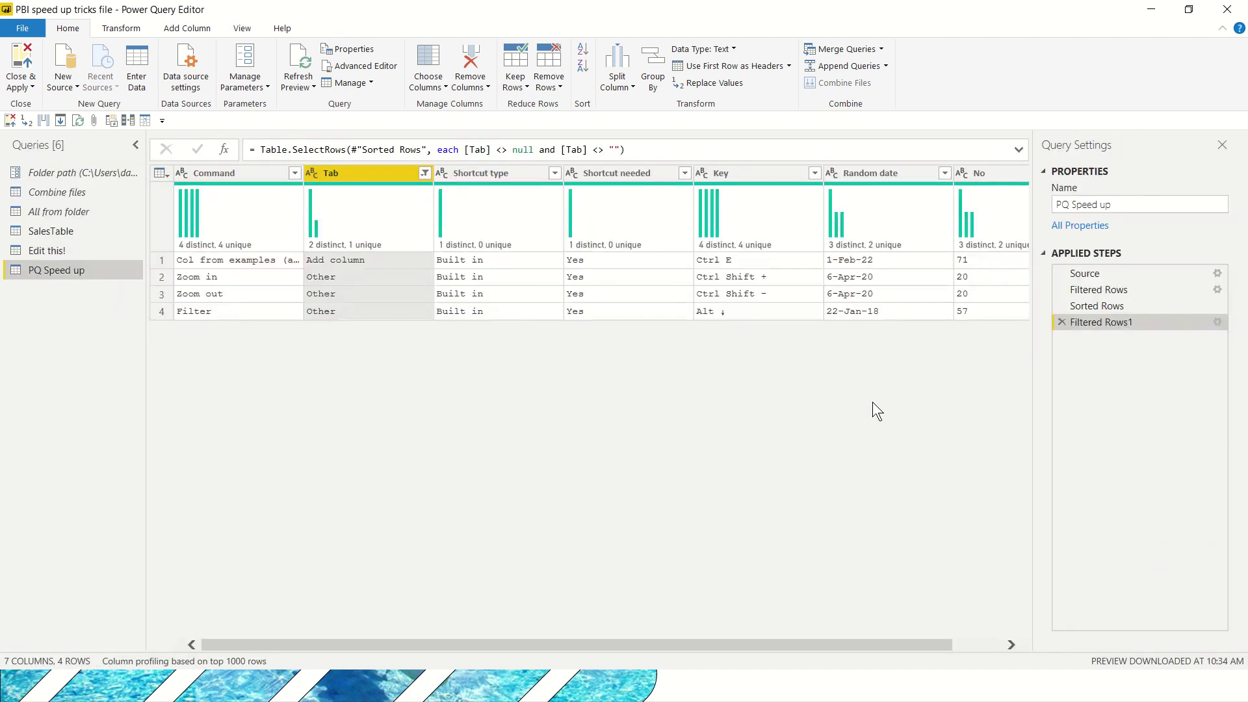
pyautogui.hotkey('ctrl', 'shift', '-')
pyautogui.hotkey('ctrl', 'shift', '-')
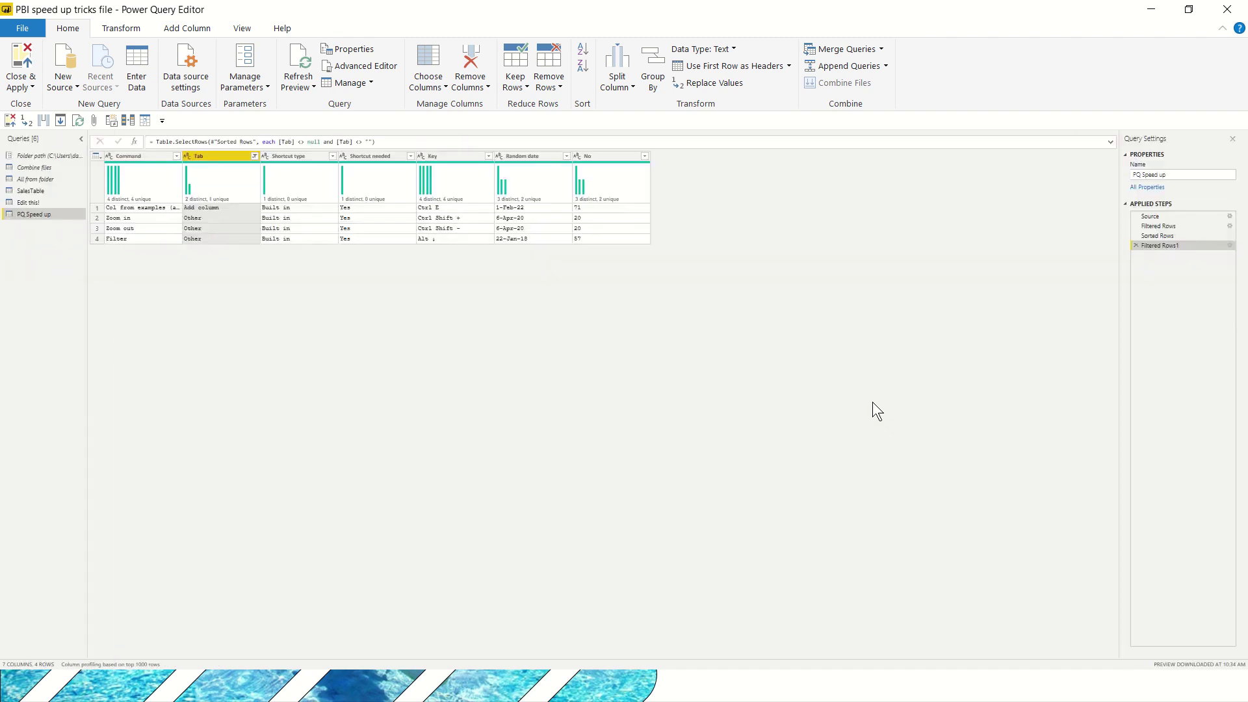
pyautogui.hotkey('ctrl', 'shift', '+')
pyautogui.hotkey('ctrl', 'shift', '+')
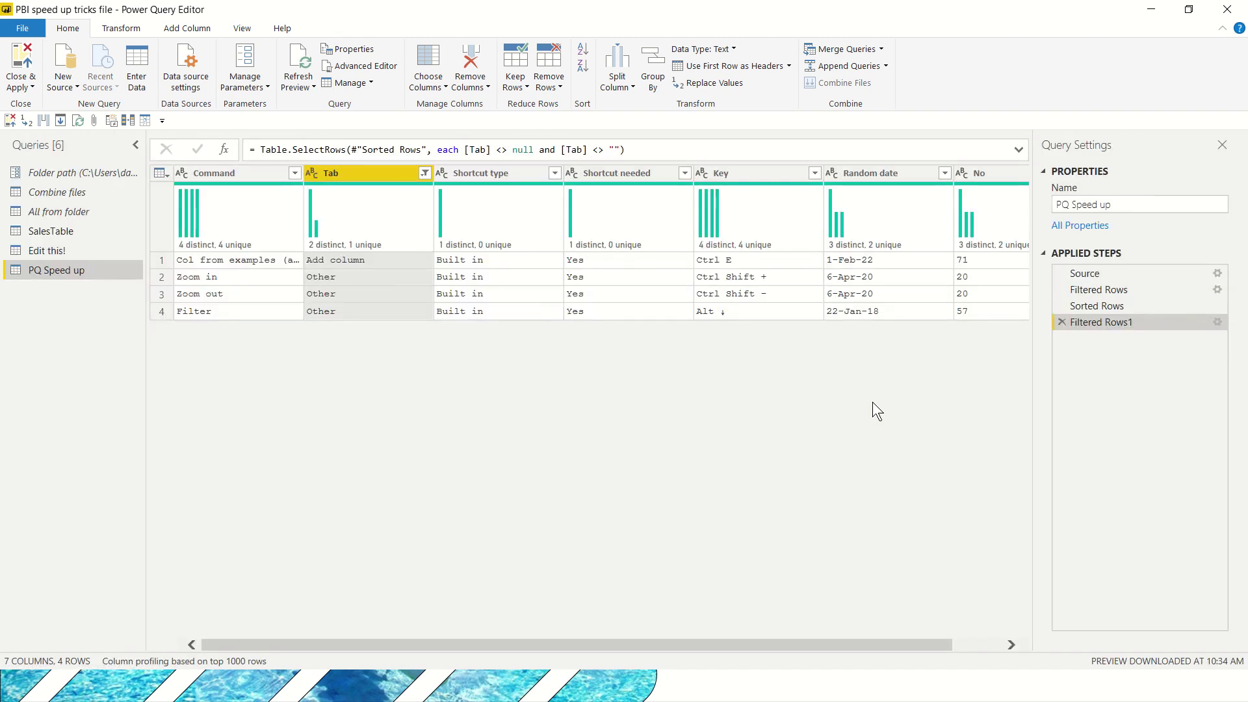
pyautogui.press('Right')
pyautogui.press('Right')
pyautogui.press('Right')
pyautogui.press('Right')
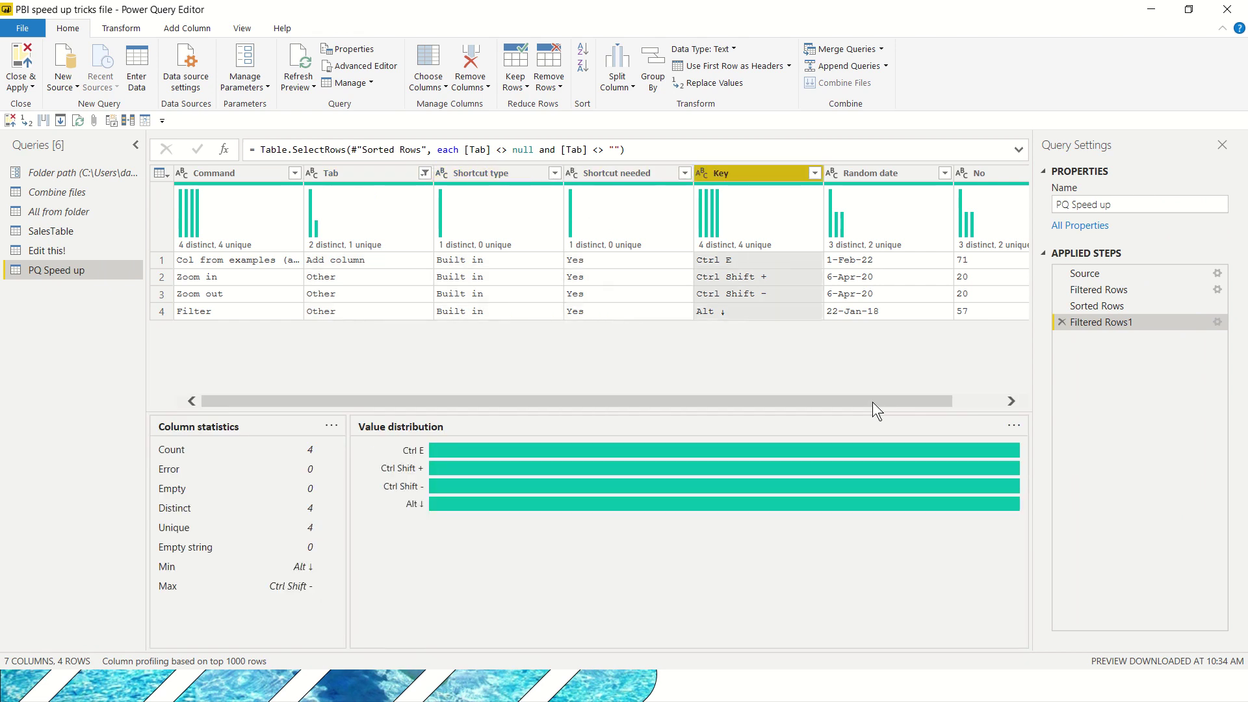
pyautogui.press('Left')
pyautogui.press('Left')
pyautogui.press('Left')
pyautogui.press('Left')
pyautogui.press('Left')
pyautogui.press('Right')
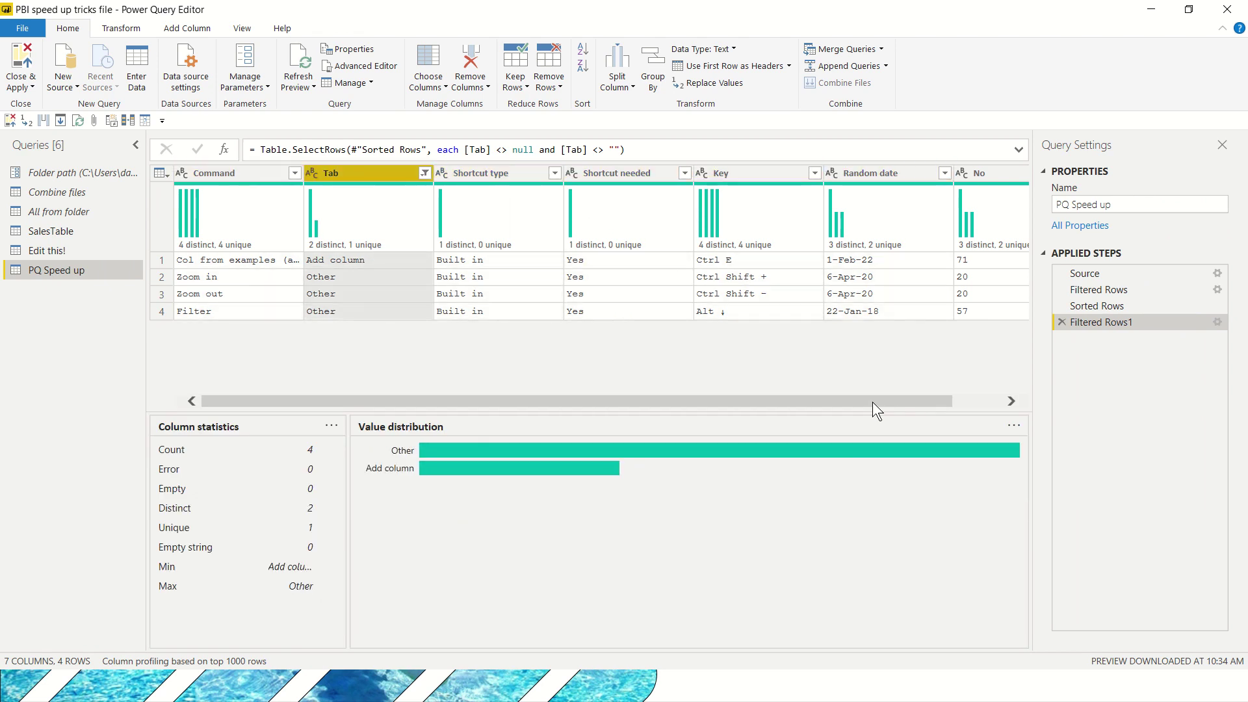
# - Delete the empty-Tab filter and Tab sort steps, then select the Shortcut type column
pyautogui.click(1062, 322)
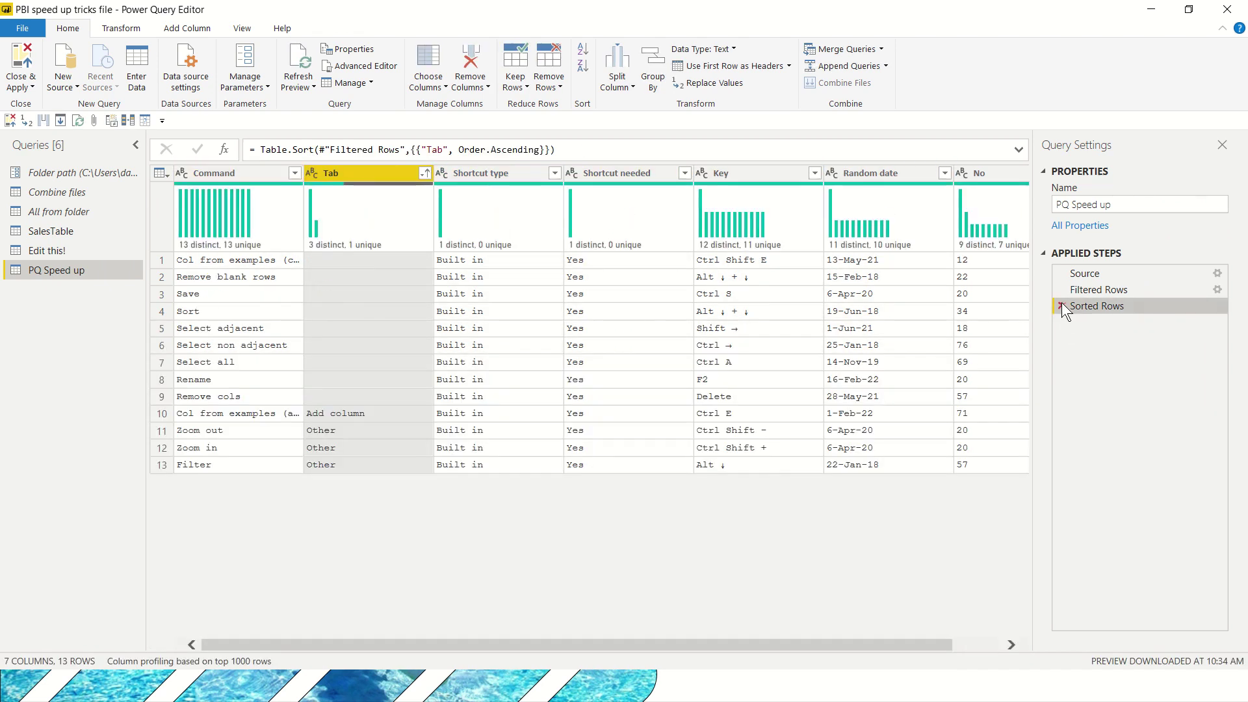
pyautogui.click(1062, 303)
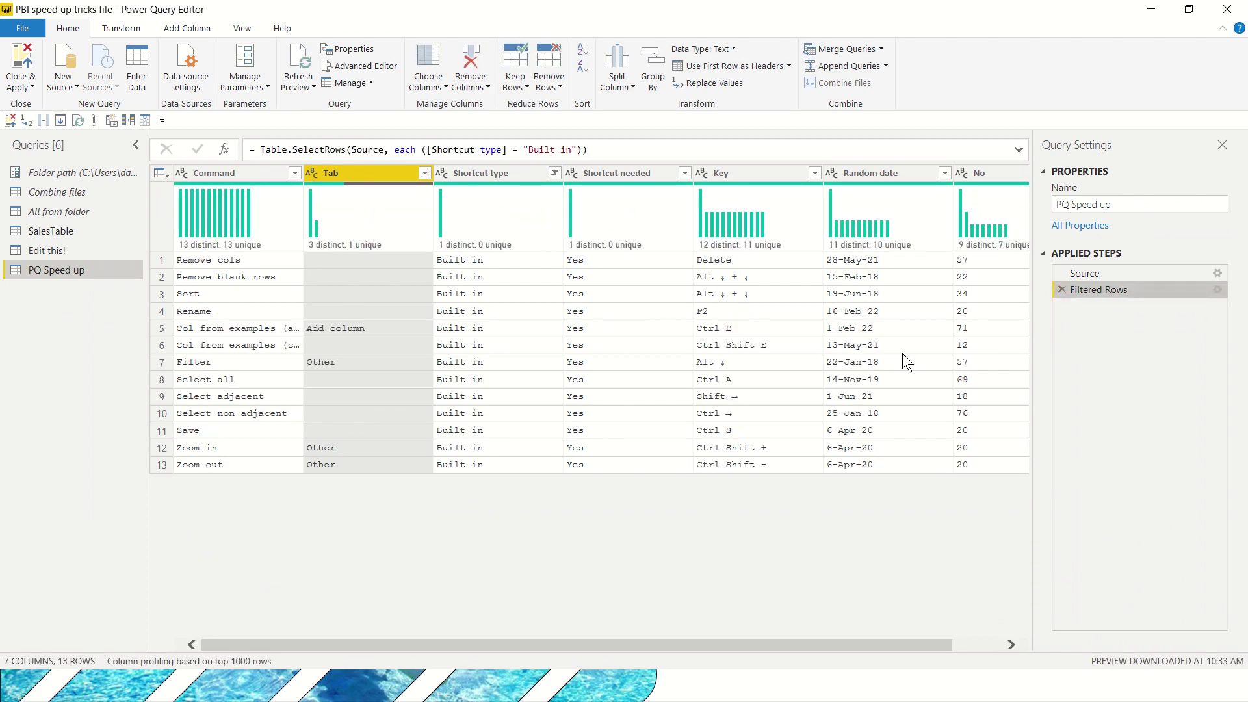
pyautogui.moveTo(524, 198)
pyautogui.click(502, 173)
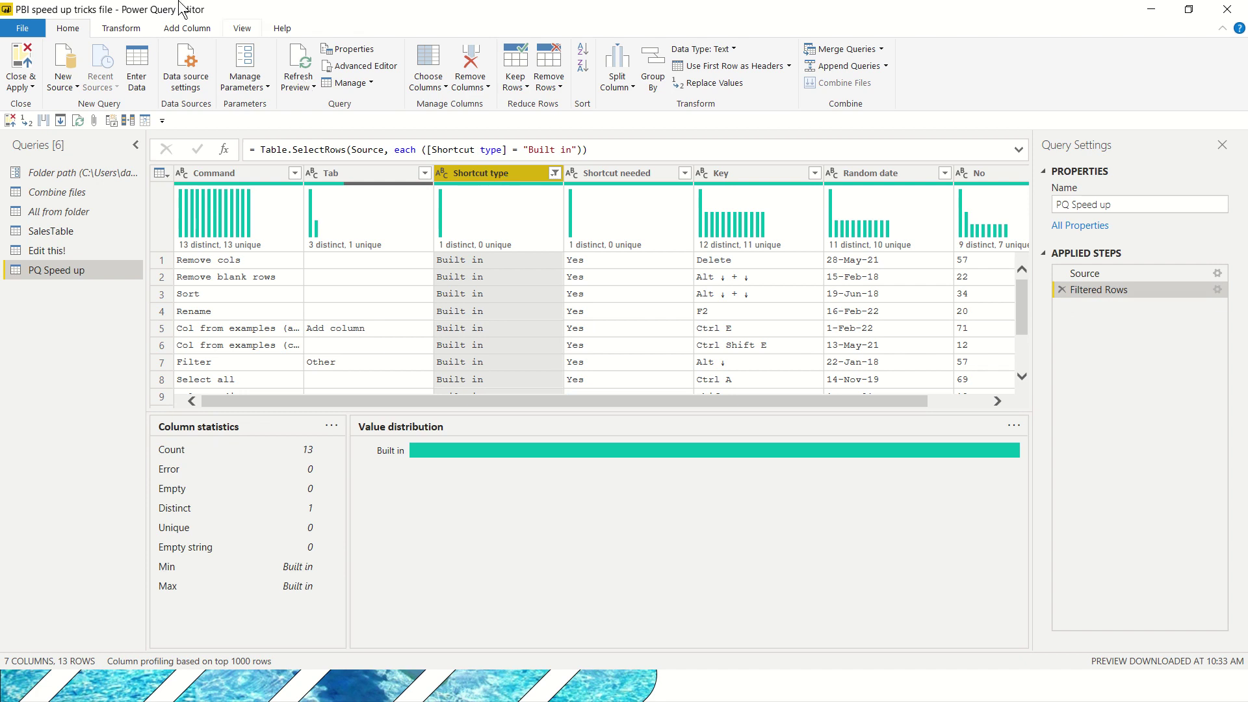
pyautogui.click(172, 29)
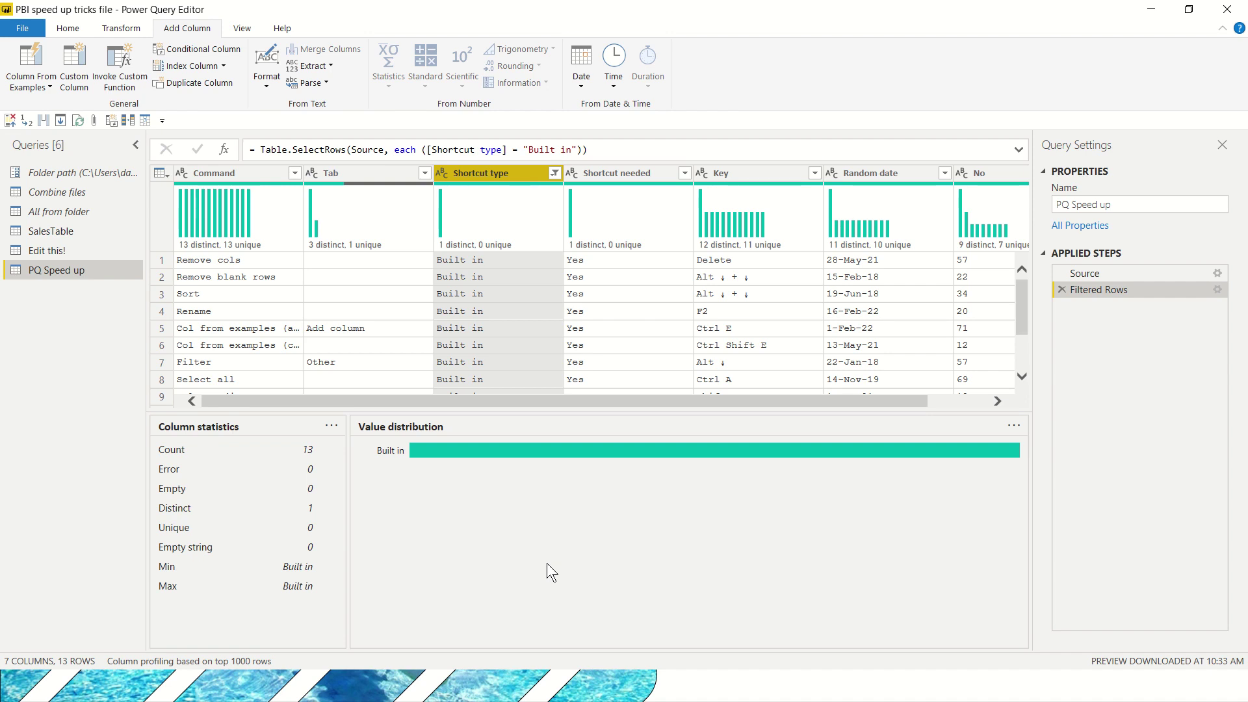
# - Create a column from examples using the sample 'Remove cols is built in'
pyautogui.hotkey('ctrl', 'e')
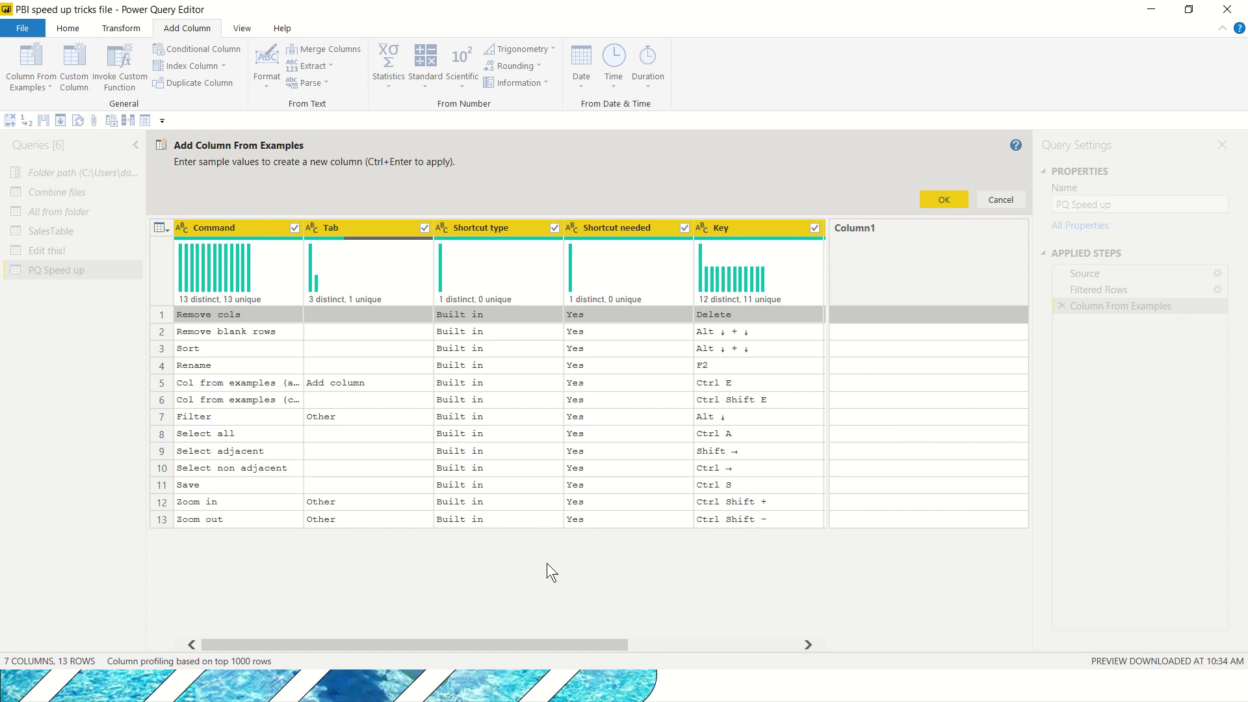
pyautogui.write('BUILT IN')
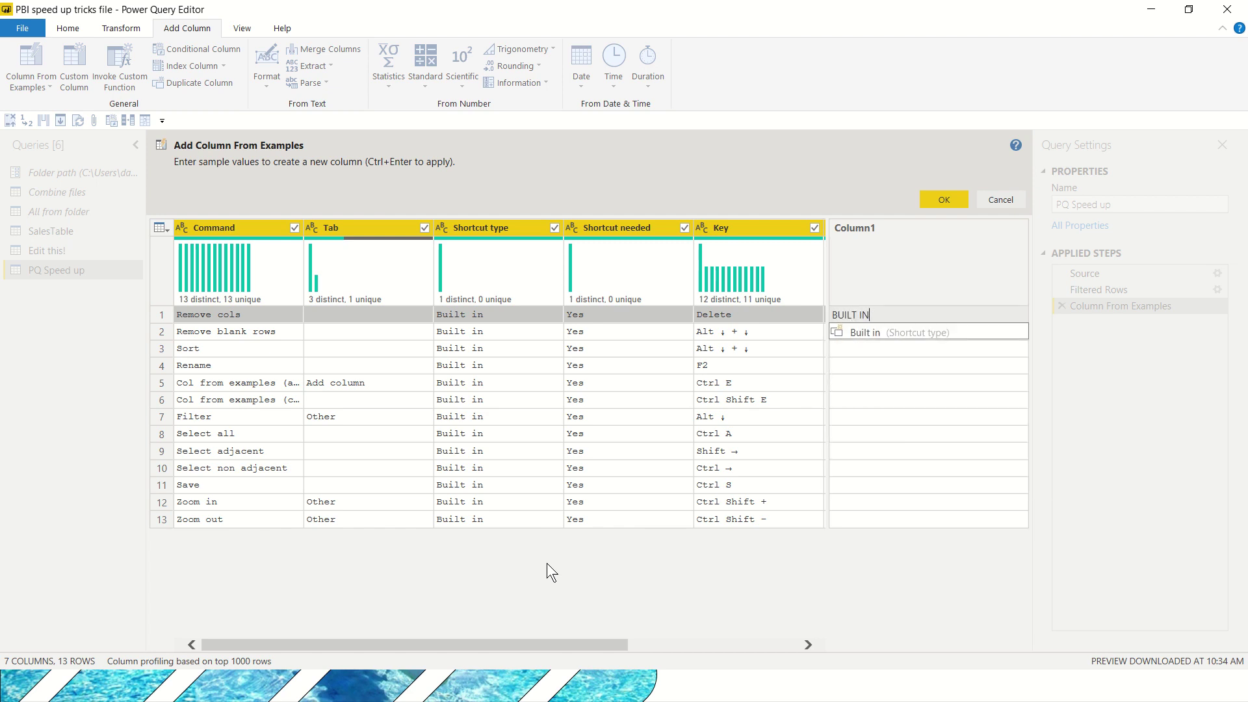
pyautogui.press('BackSpace')
pyautogui.press('BackSpace')
pyautogui.press('BackSpace')
pyautogui.press('BackSpace')
pyautogui.press('BackSpace')
pyautogui.press('BackSpace')
pyautogui.press('BackSpace')
pyautogui.press('BackSpace')
pyautogui.press('BackSpace')
pyautogui.write('REmove cols is bu')
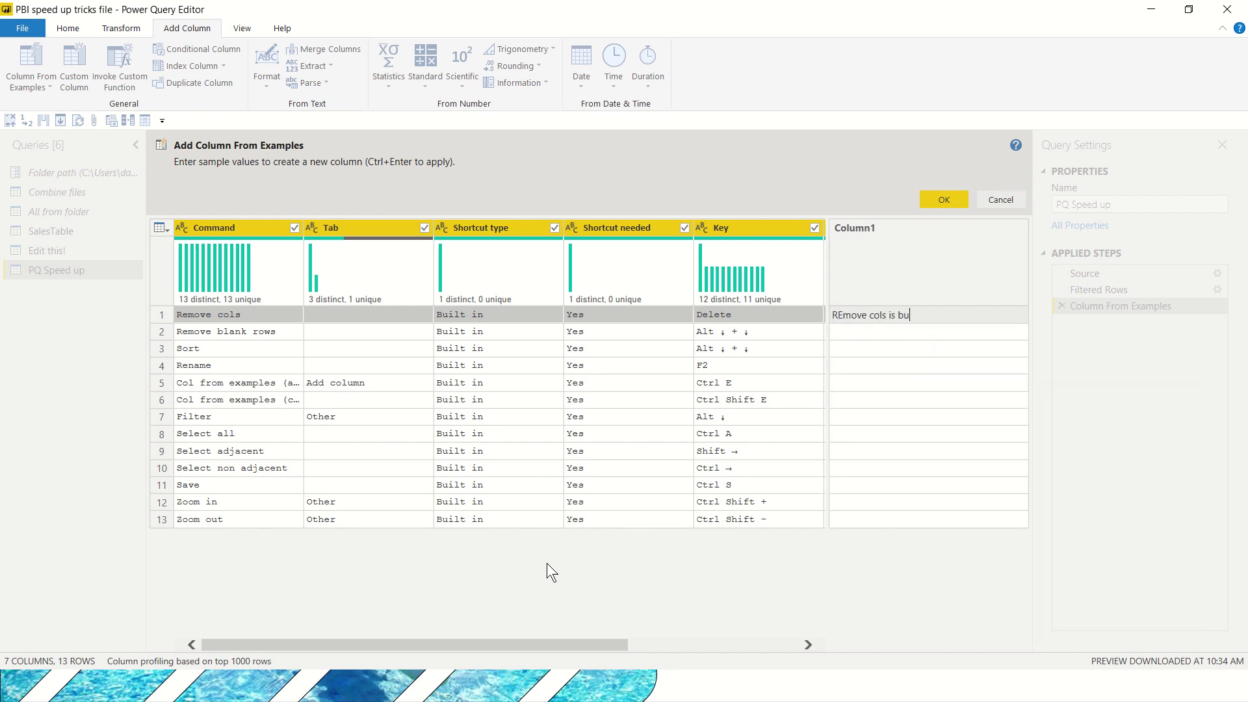
pyautogui.write('ilt in')
pyautogui.hotkey('shift', 'Right')
pyautogui.write('e')
pyautogui.press('Return')
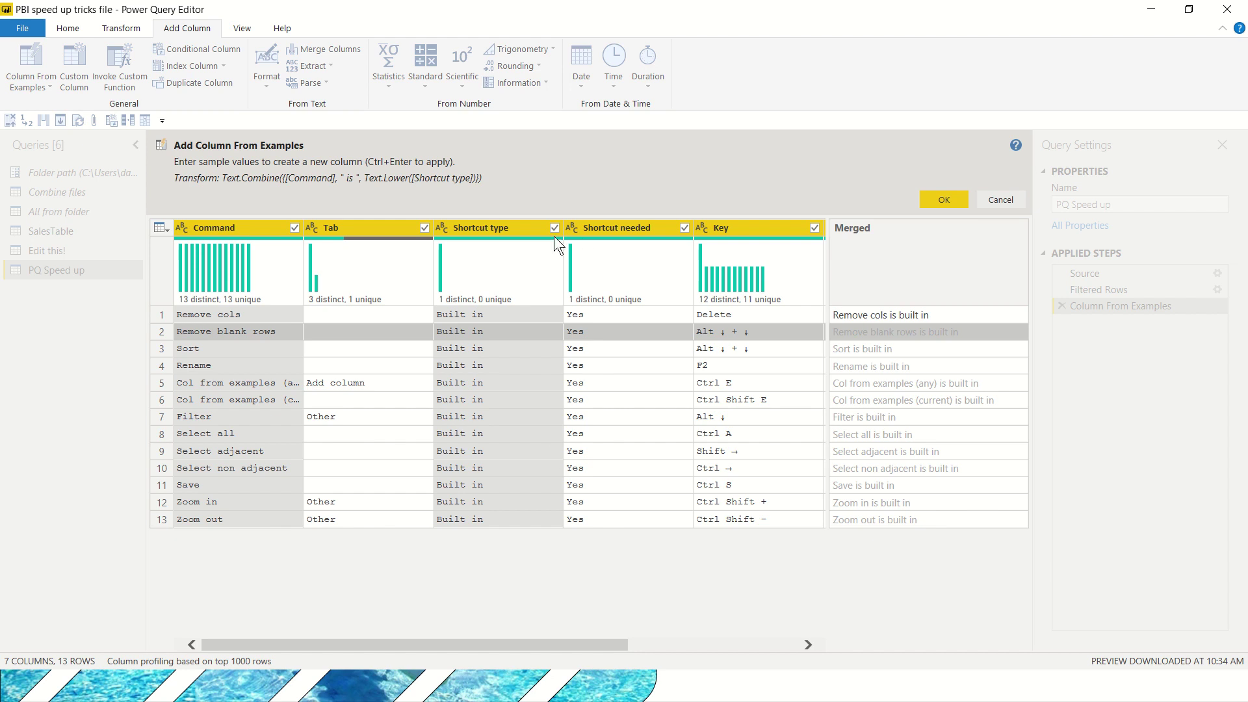
# - Rename the merged column to Description and commit it to the query
pyautogui.click(716, 334)
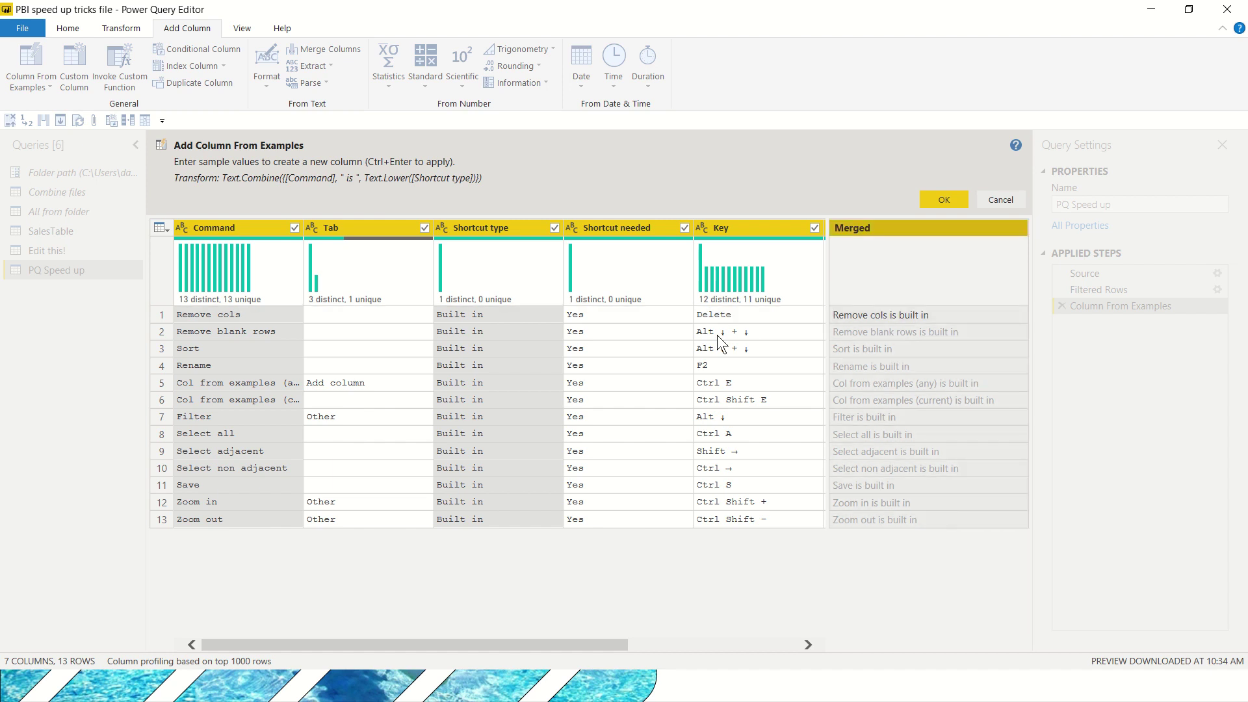
pyautogui.press('F2')
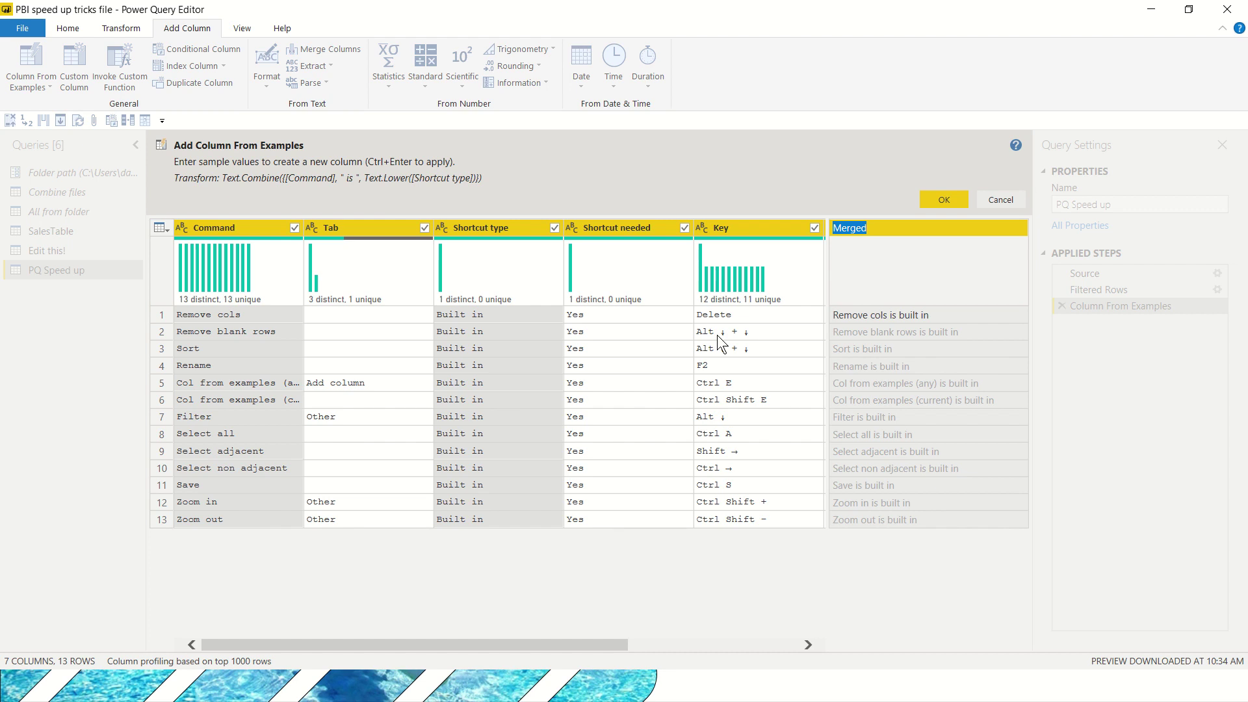
pyautogui.write('Description')
pyautogui.press('Return')
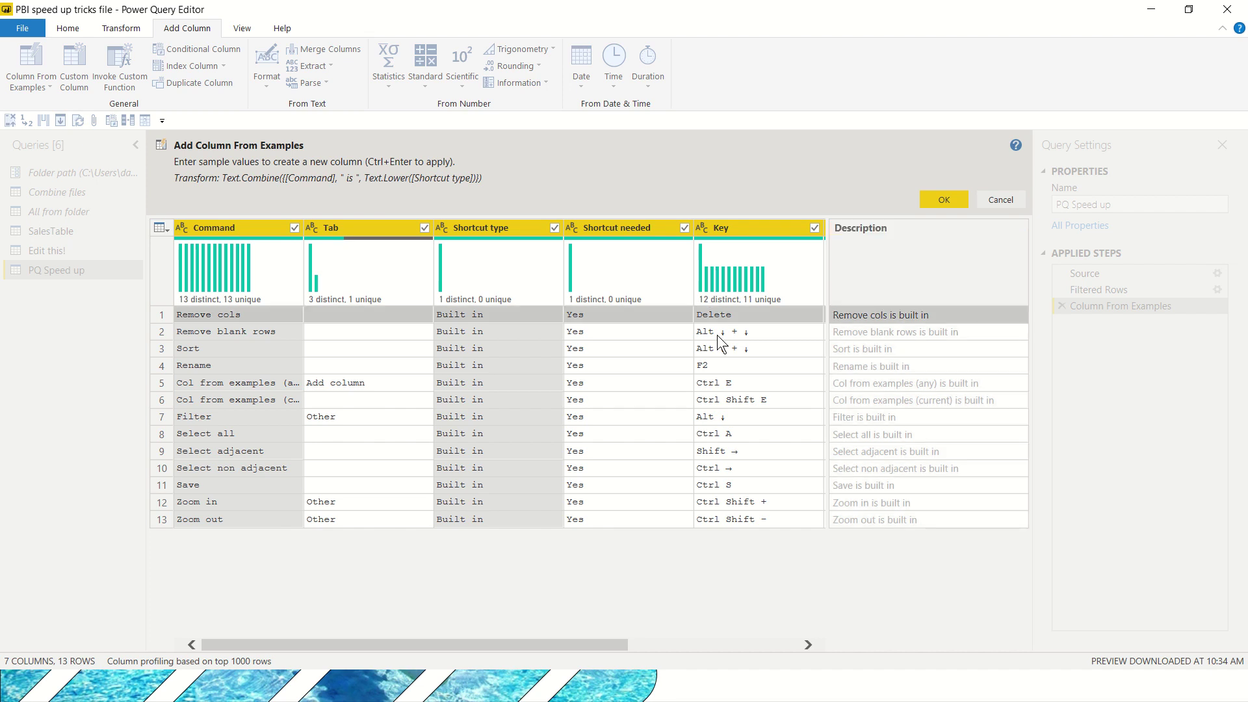
pyautogui.hotkey('ctrl', 'Return')
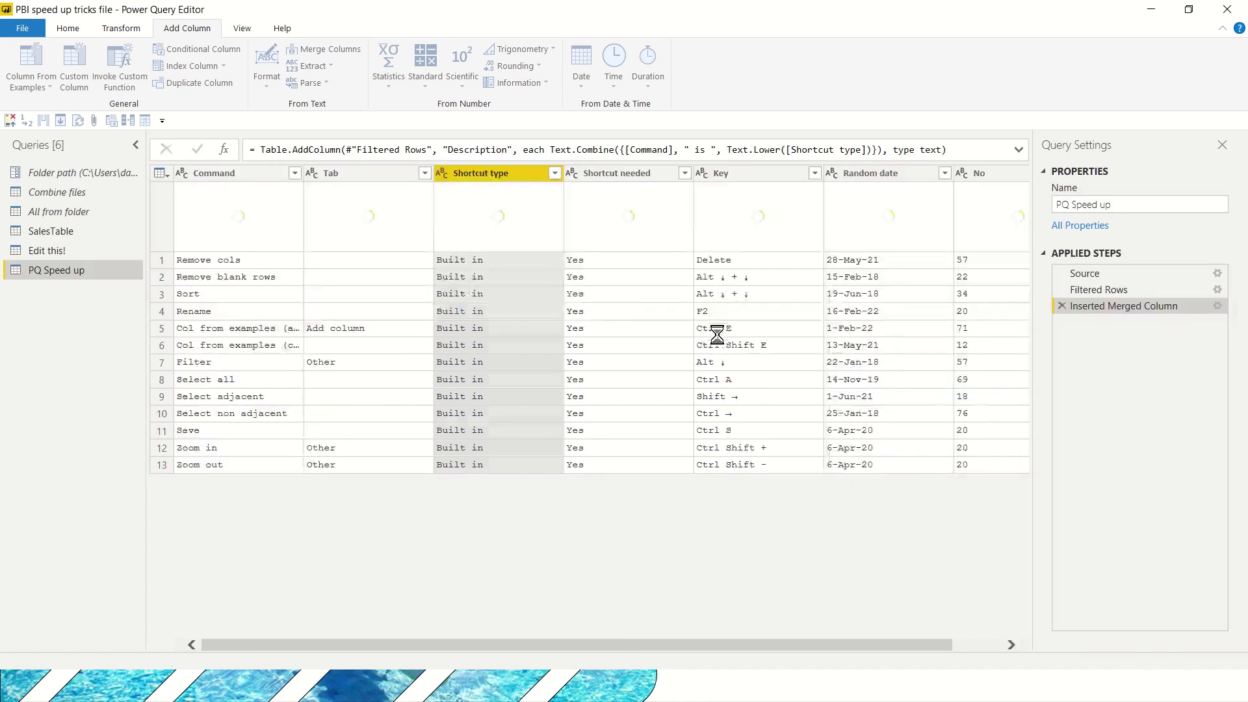
# - Start a column from examples on Random date, giving May and Feb as samples
pyautogui.press('Left')
pyautogui.press('Left')
pyautogui.press('Left')
pyautogui.press('Left')
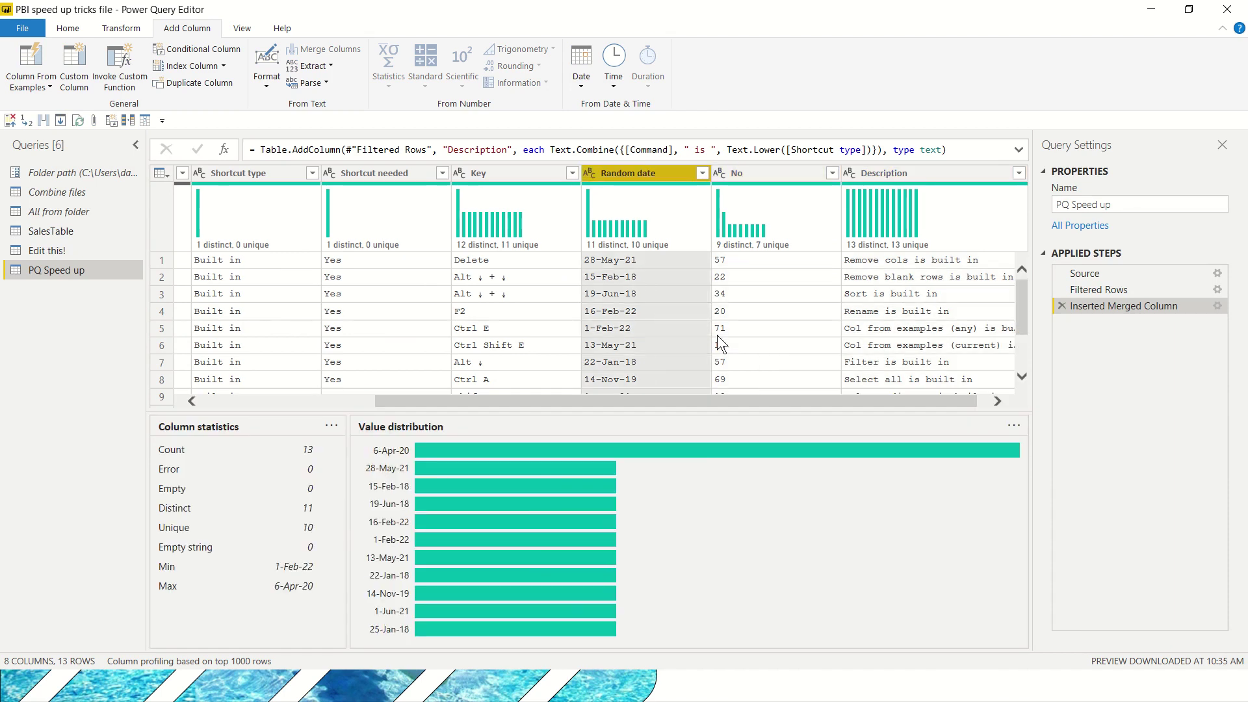
pyautogui.press('Right')
pyautogui.press('Right')
pyautogui.hotkey('ctrl', 'shift', 'e')
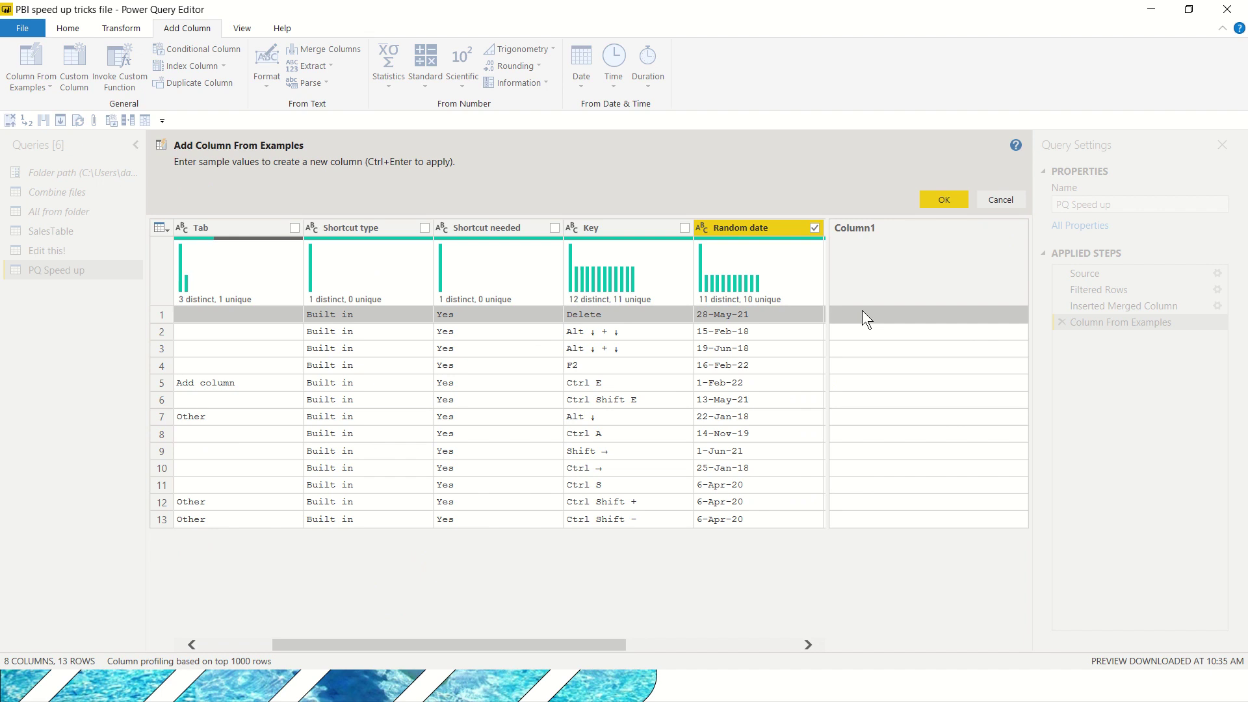
pyautogui.write('<')
pyautogui.press('BackSpace')
pyautogui.write('May')
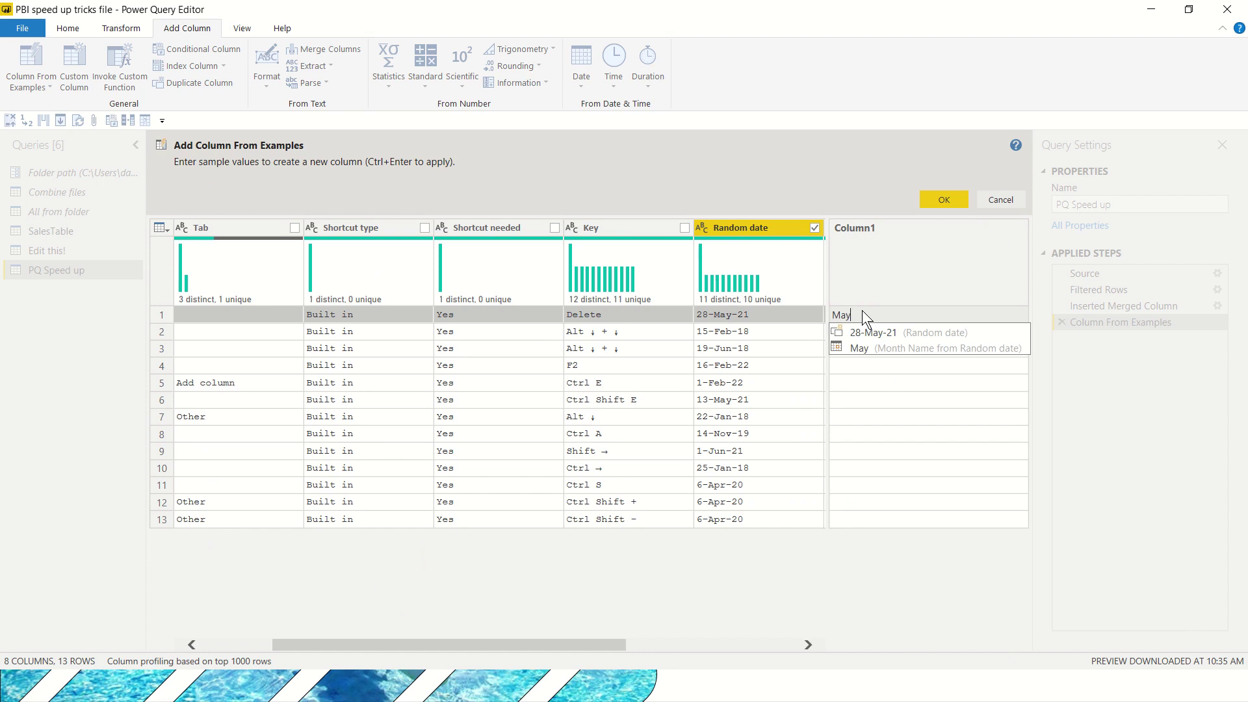
pyautogui.press('Return')
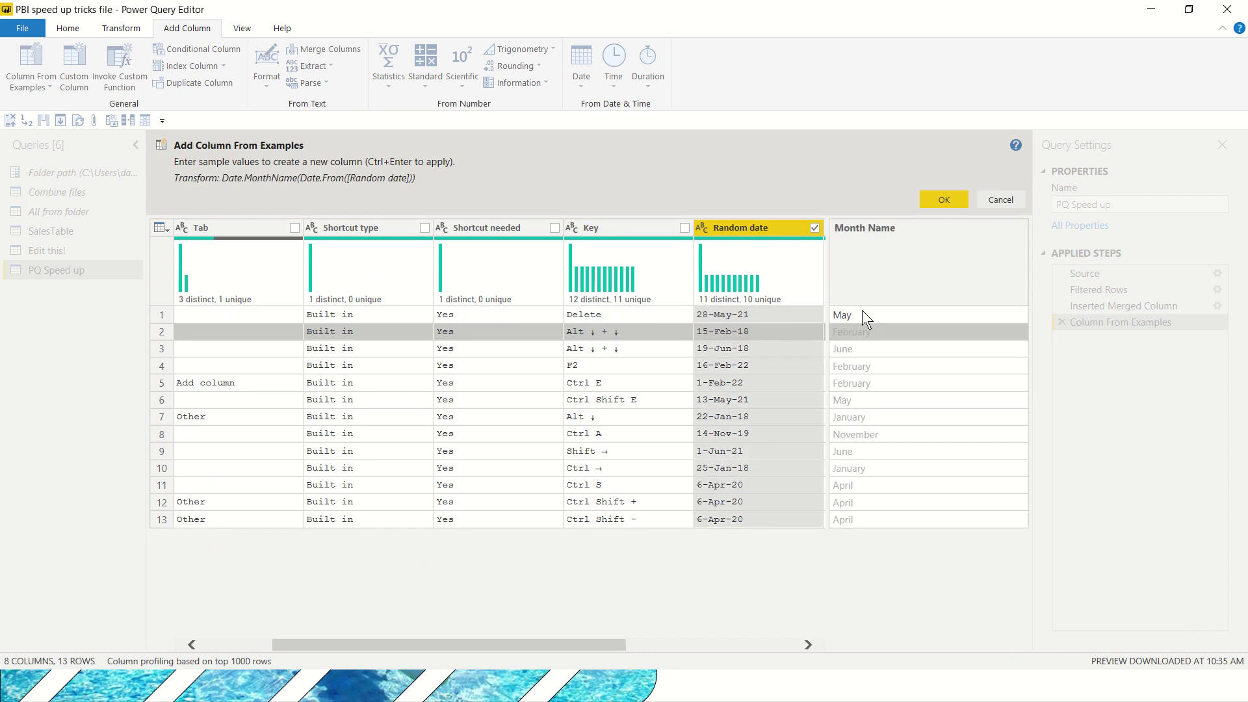
pyautogui.write('Feb')
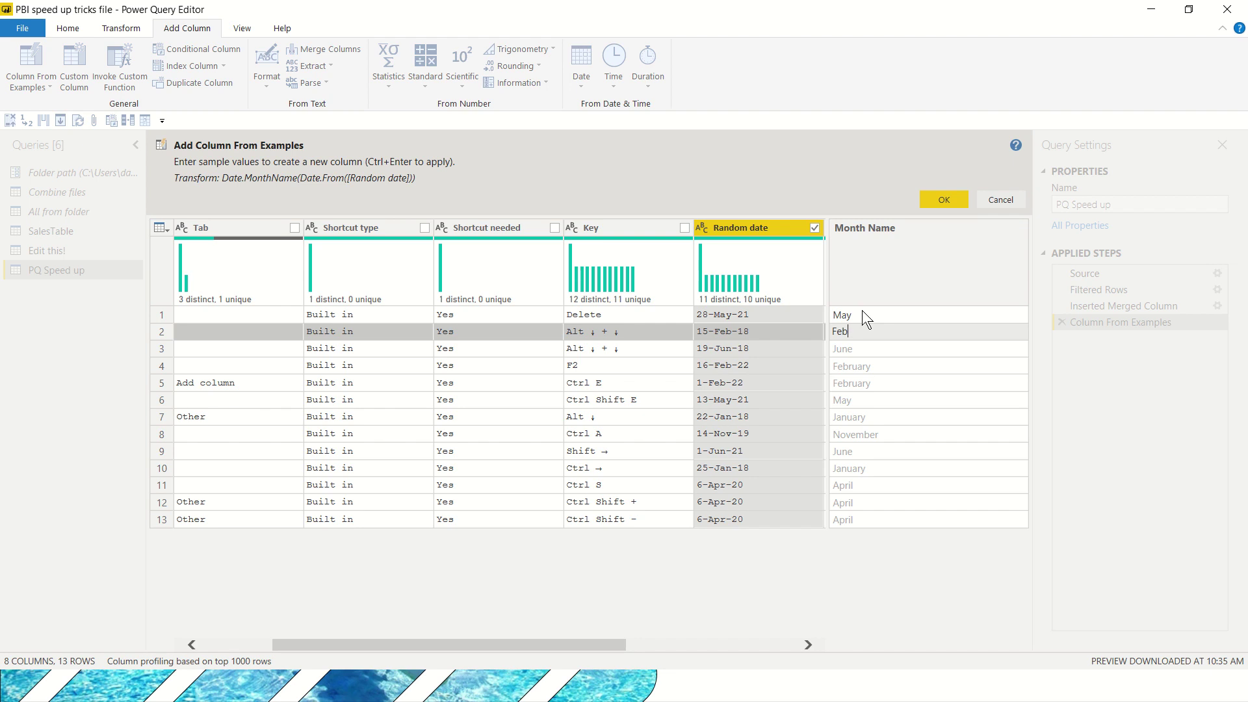
pyautogui.press('Return')
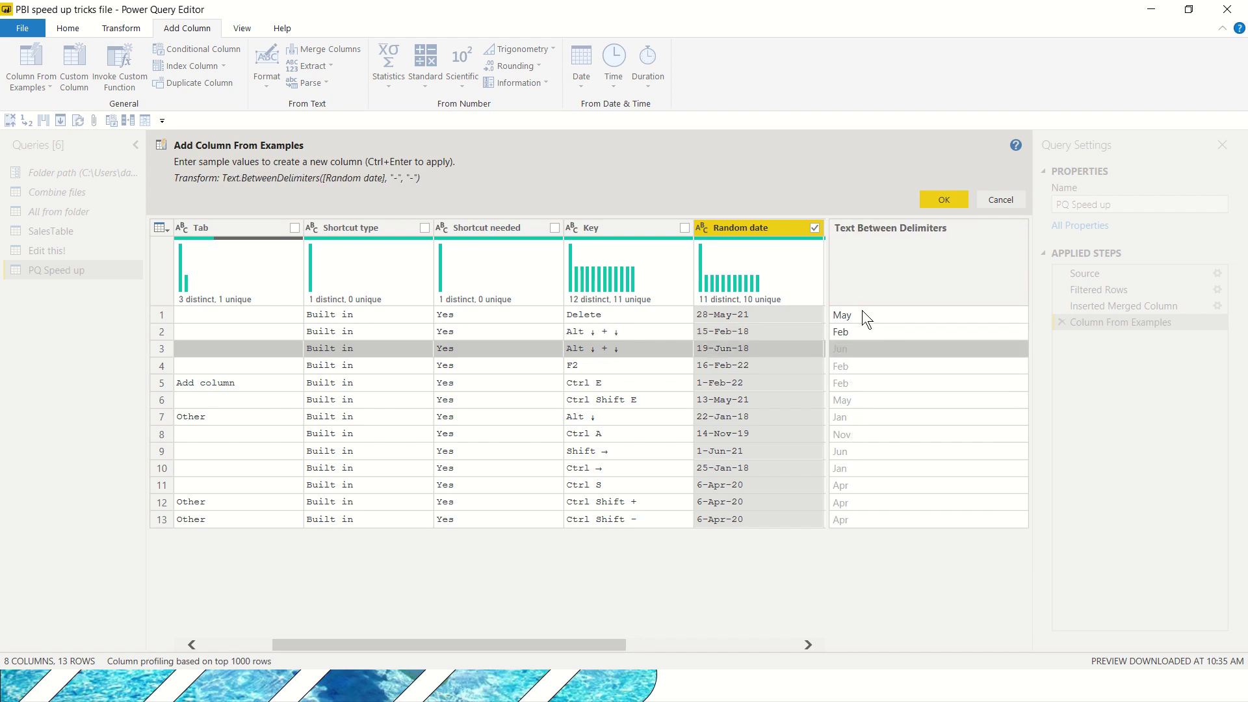
# - Rename the example column to 'Month 3 letters'
pyautogui.press('Up')
pyautogui.press('Up')
pyautogui.press('Up')
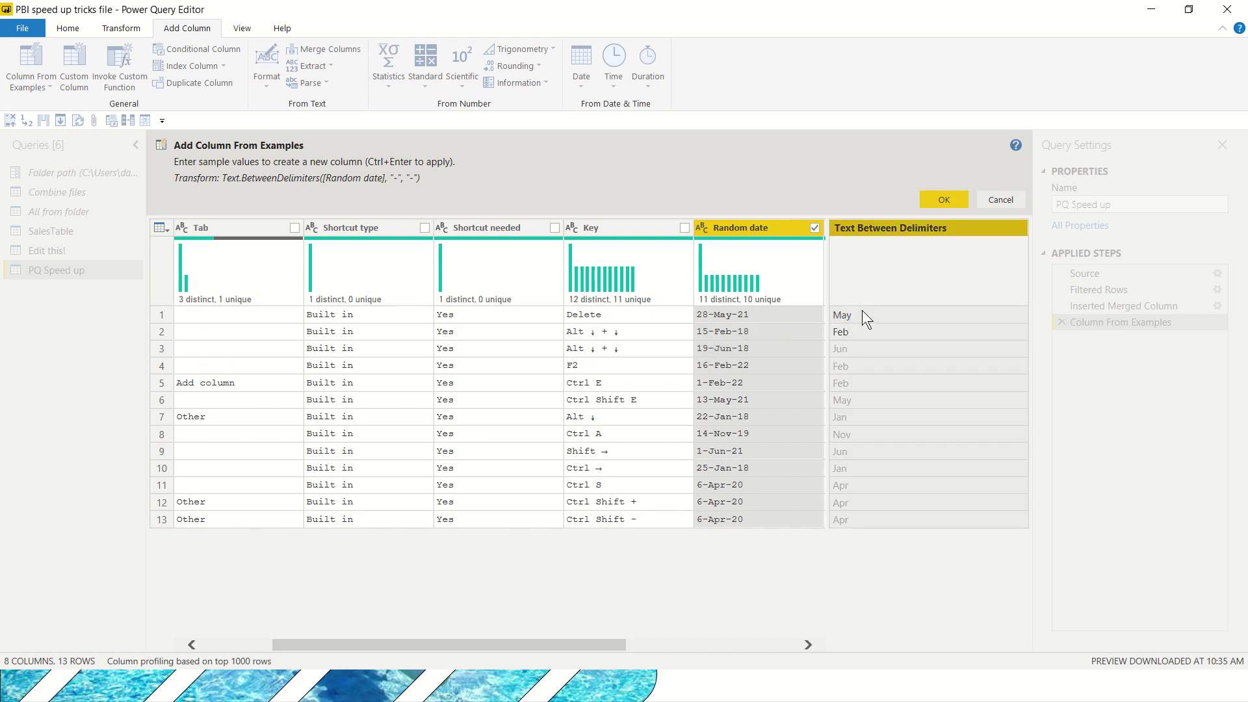
pyautogui.press('F2')
pyautogui.write('Mont')
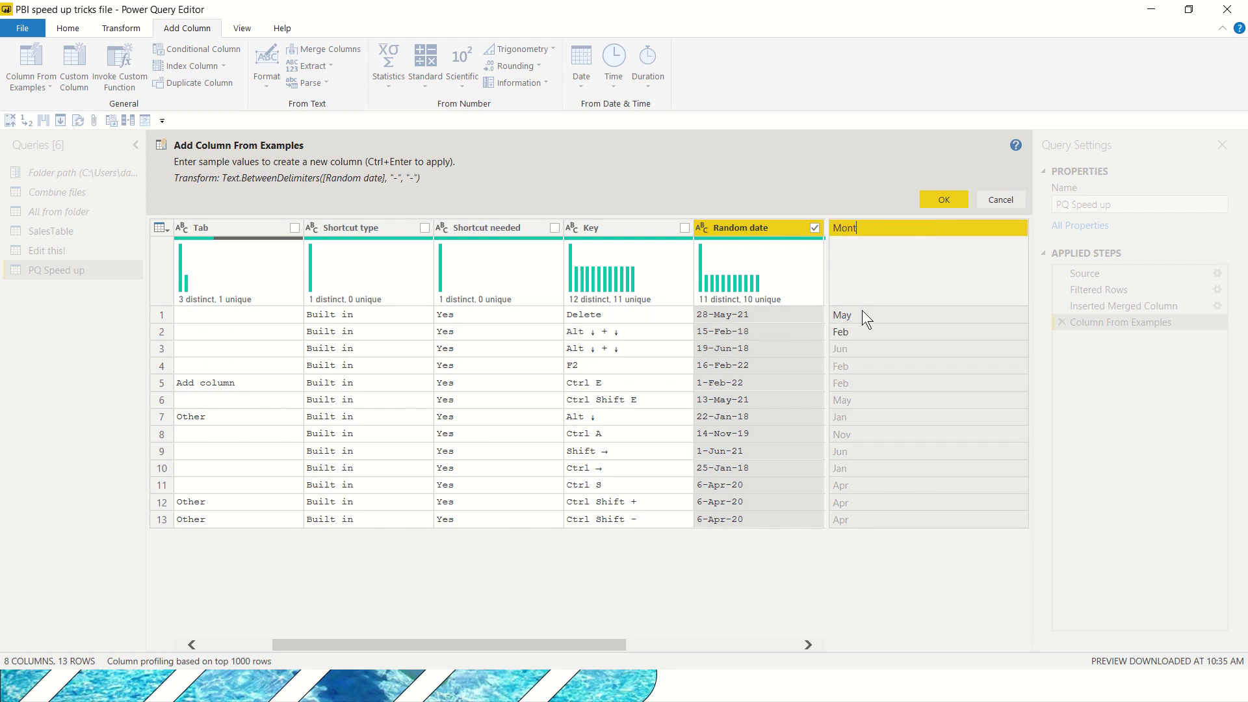
pyautogui.write('h 3 letters')
pyautogui.press('Return')
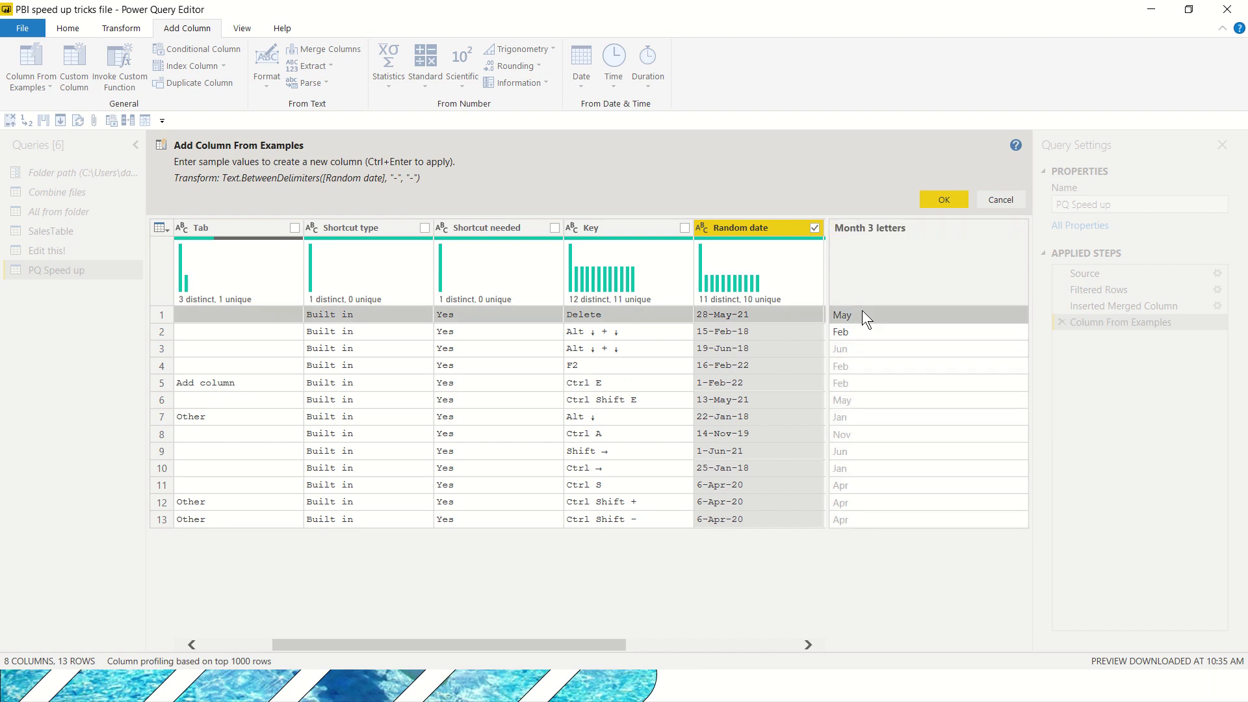
# - Commit the Month 3 letters column and briefly view the column-from-examples options
pyautogui.hotkey('ctrl', 'Return')
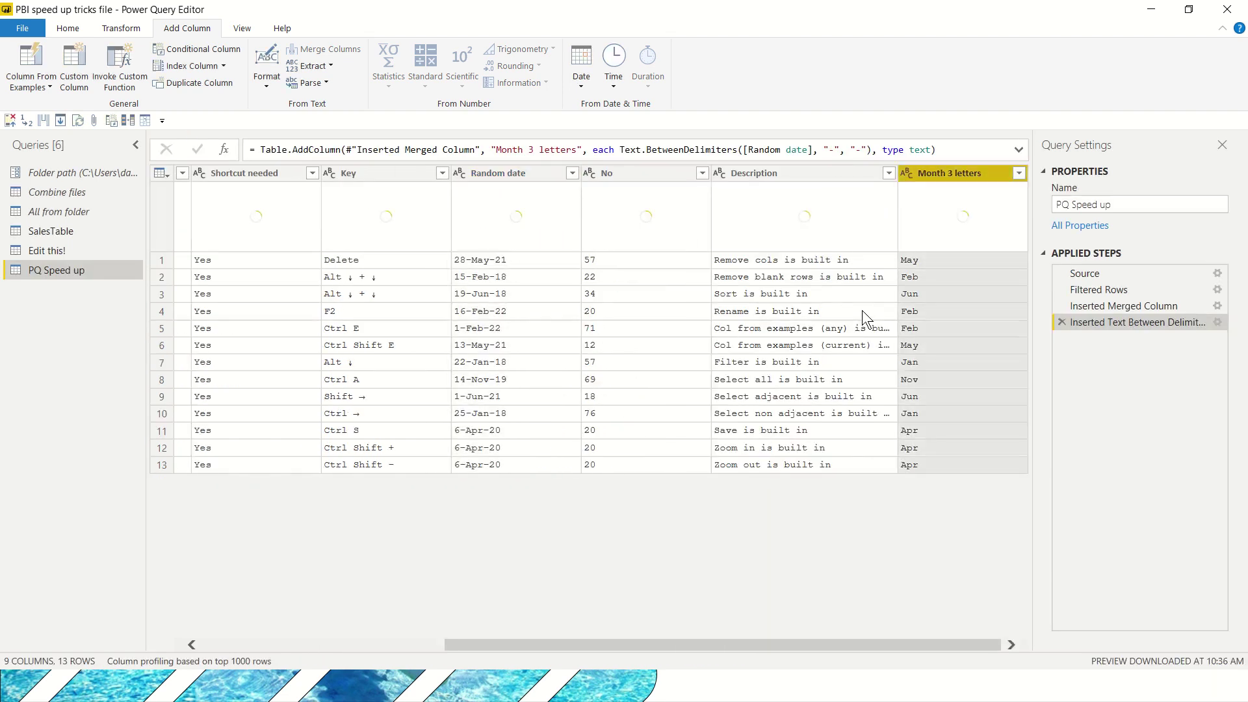
pyautogui.press('Left')
pyautogui.press('Left')
pyautogui.press('Left')
pyautogui.press('Left')
pyautogui.press('Left')
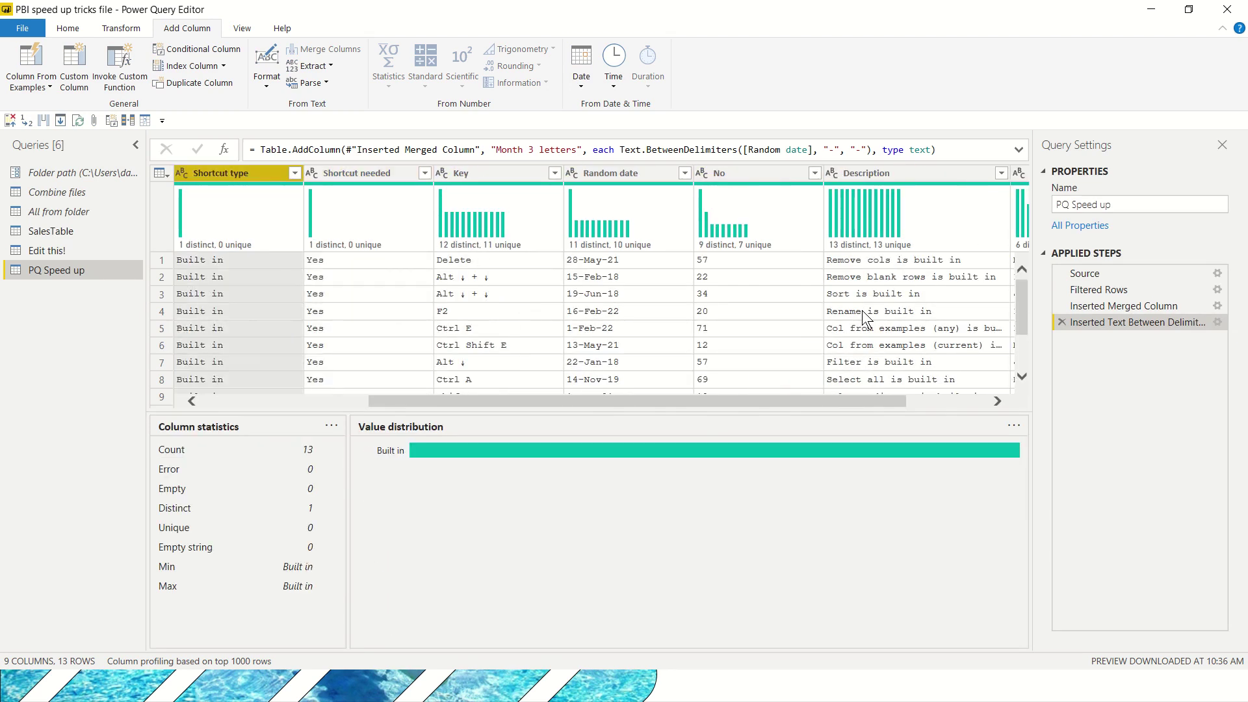
pyautogui.press('Right')
pyautogui.press('Right')
pyautogui.press('Right')
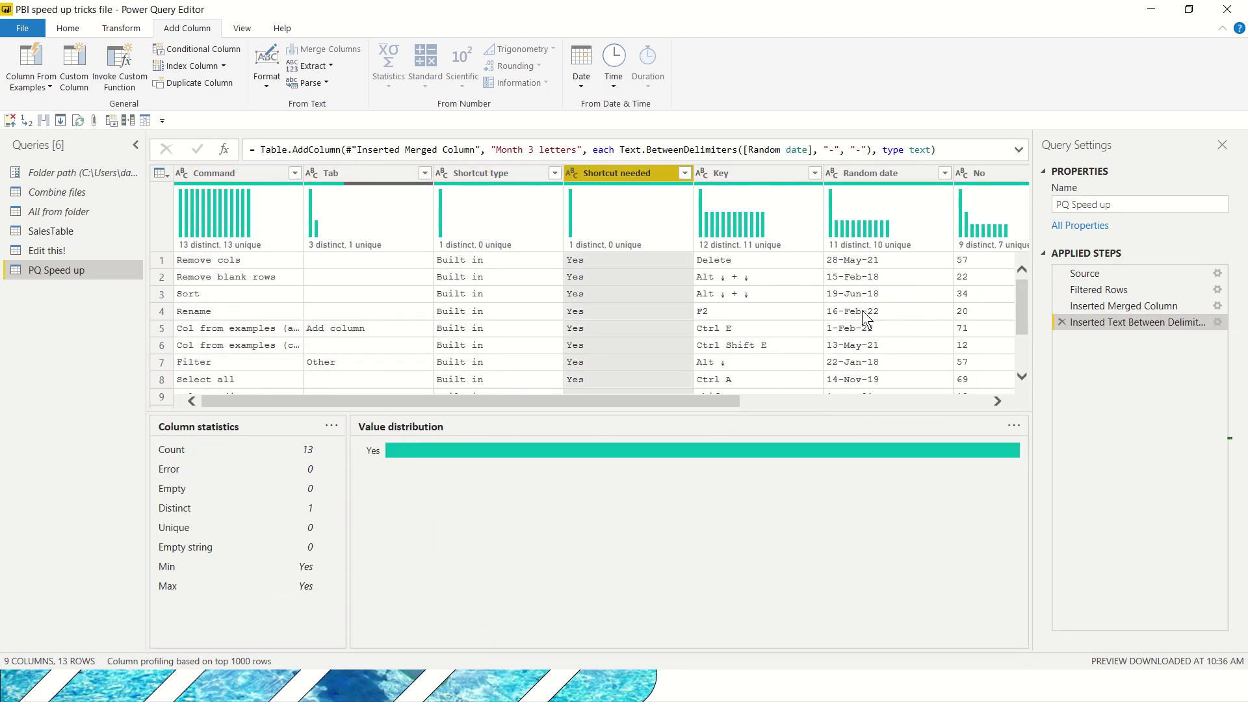
pyautogui.press('Left')
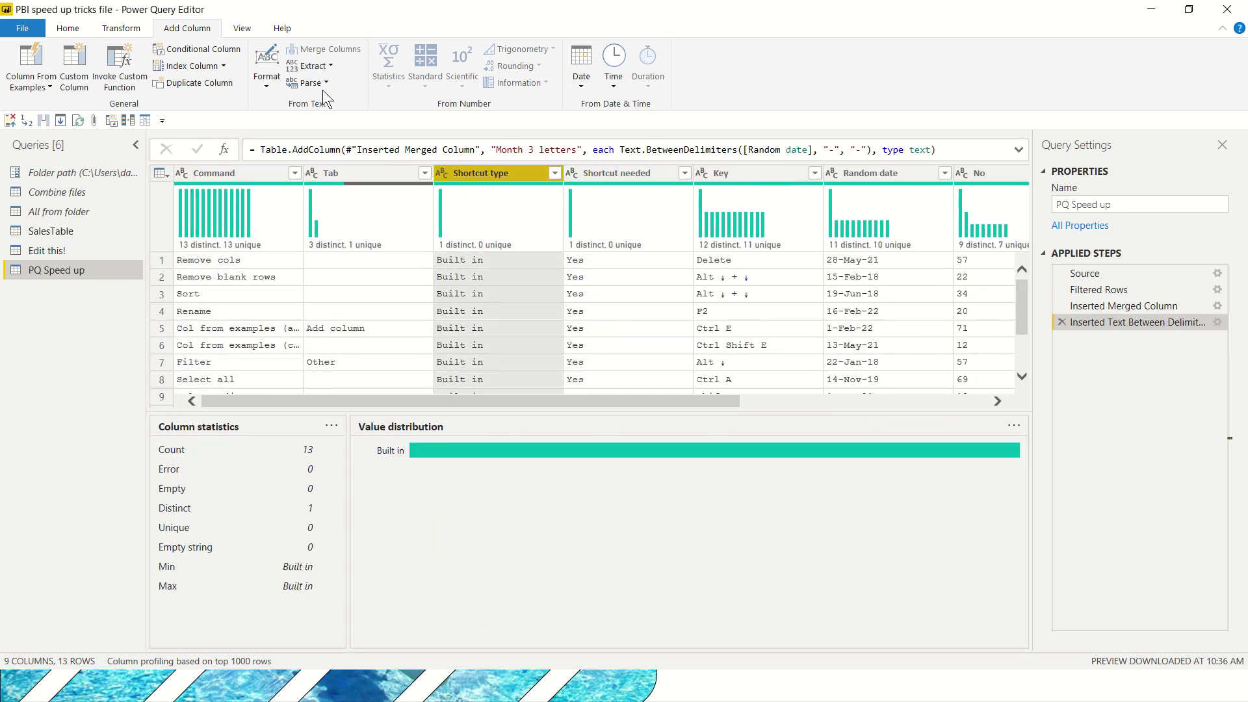
pyautogui.click(18, 85)
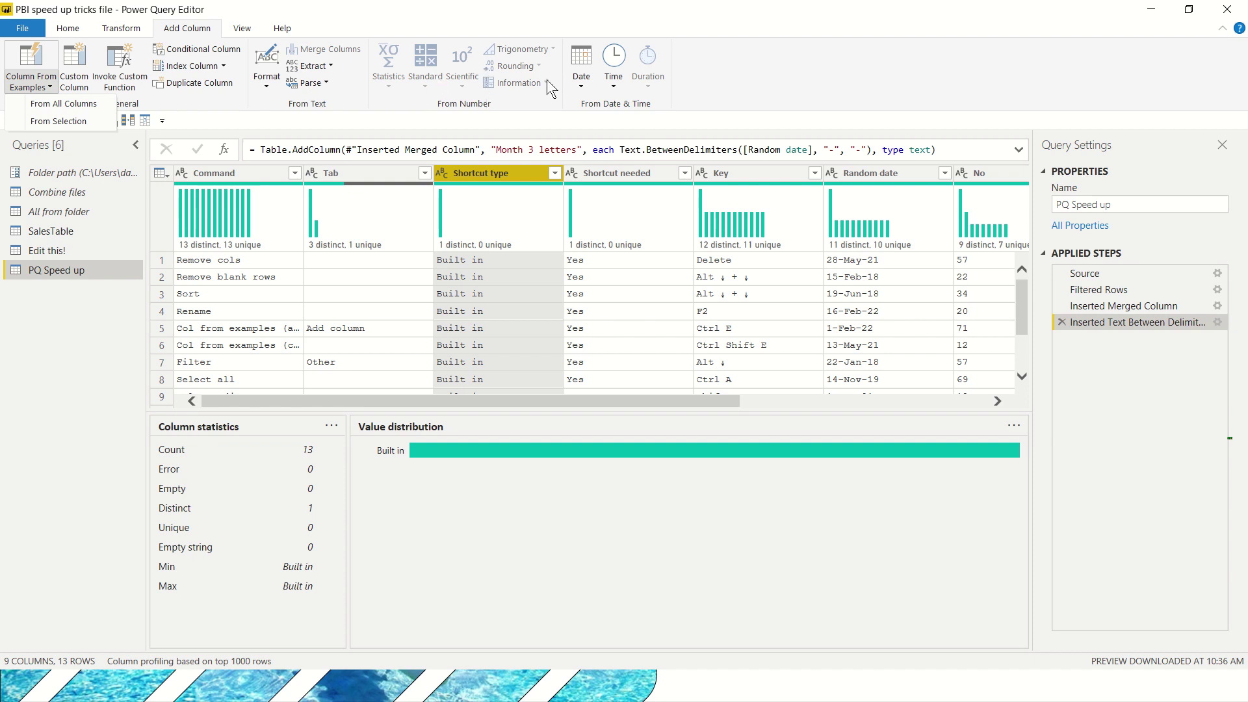
pyautogui.click(516, 175)
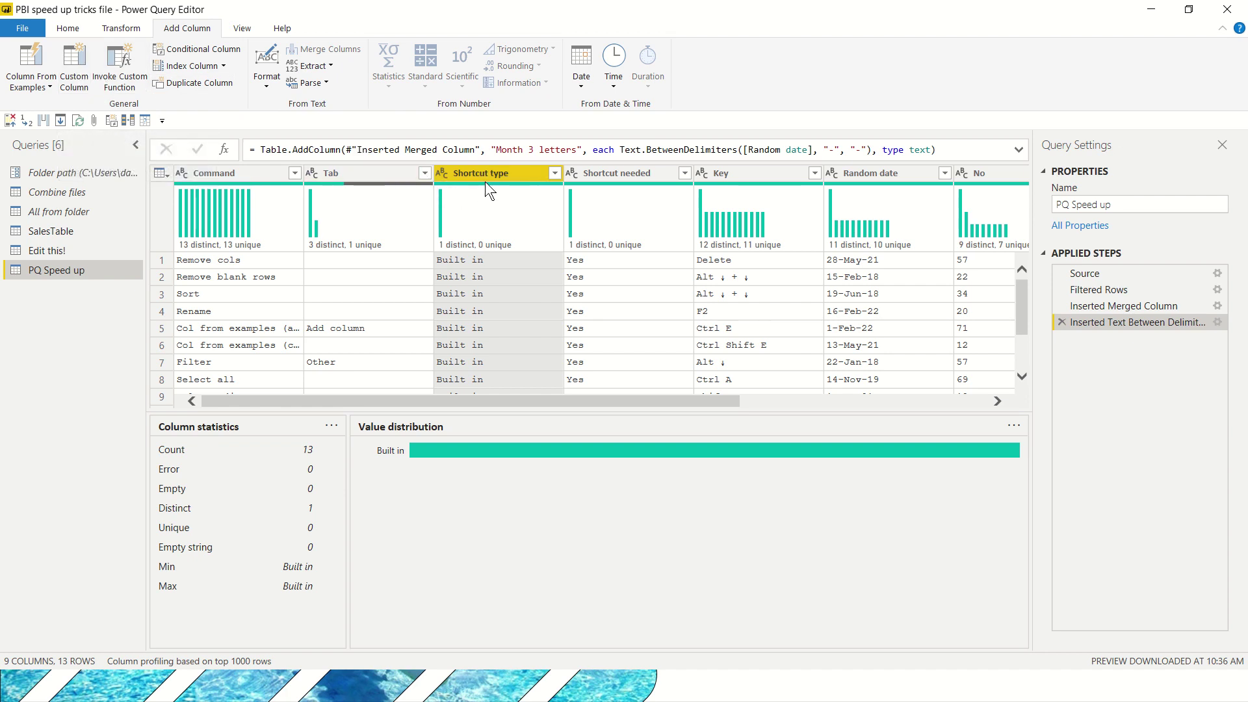
# - Move across the columns, select all columns with Ctrl+A, then clear the selection
pyautogui.press('Right')
pyautogui.press('Right')
pyautogui.press('Right')
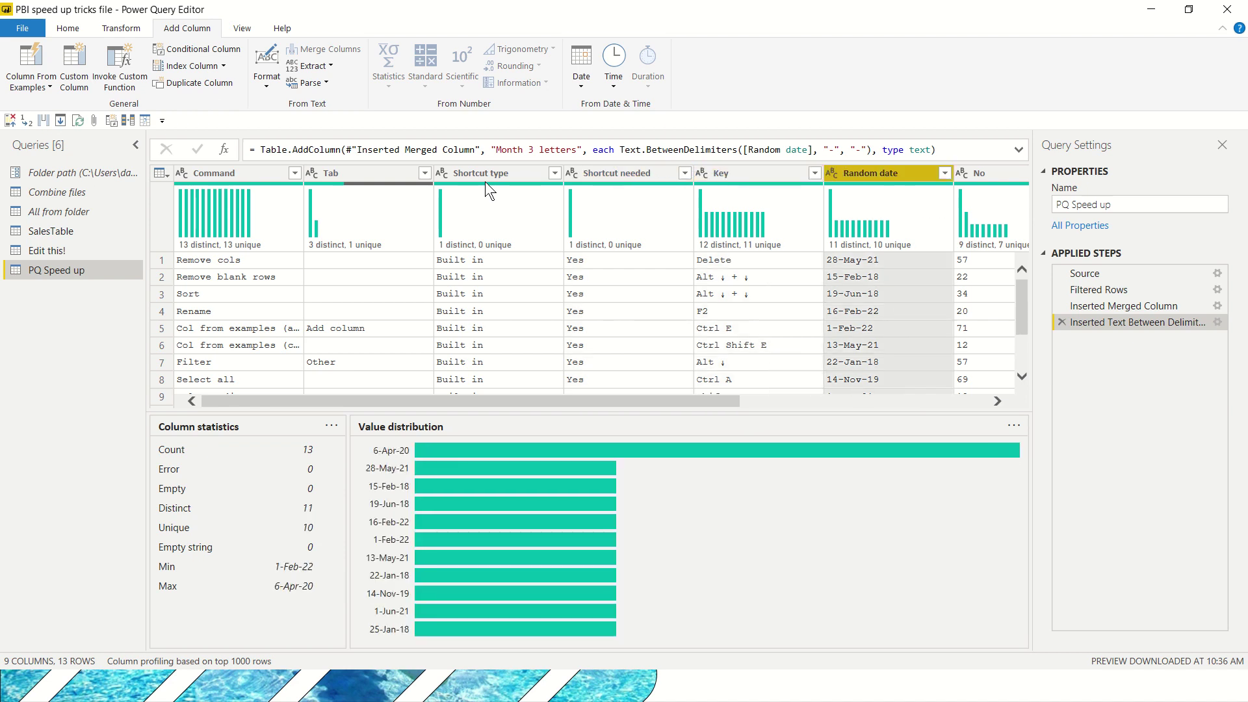
pyautogui.press('Left')
pyautogui.press('Left')
pyautogui.press('Left')
pyautogui.press('Left')
pyautogui.press('Left')
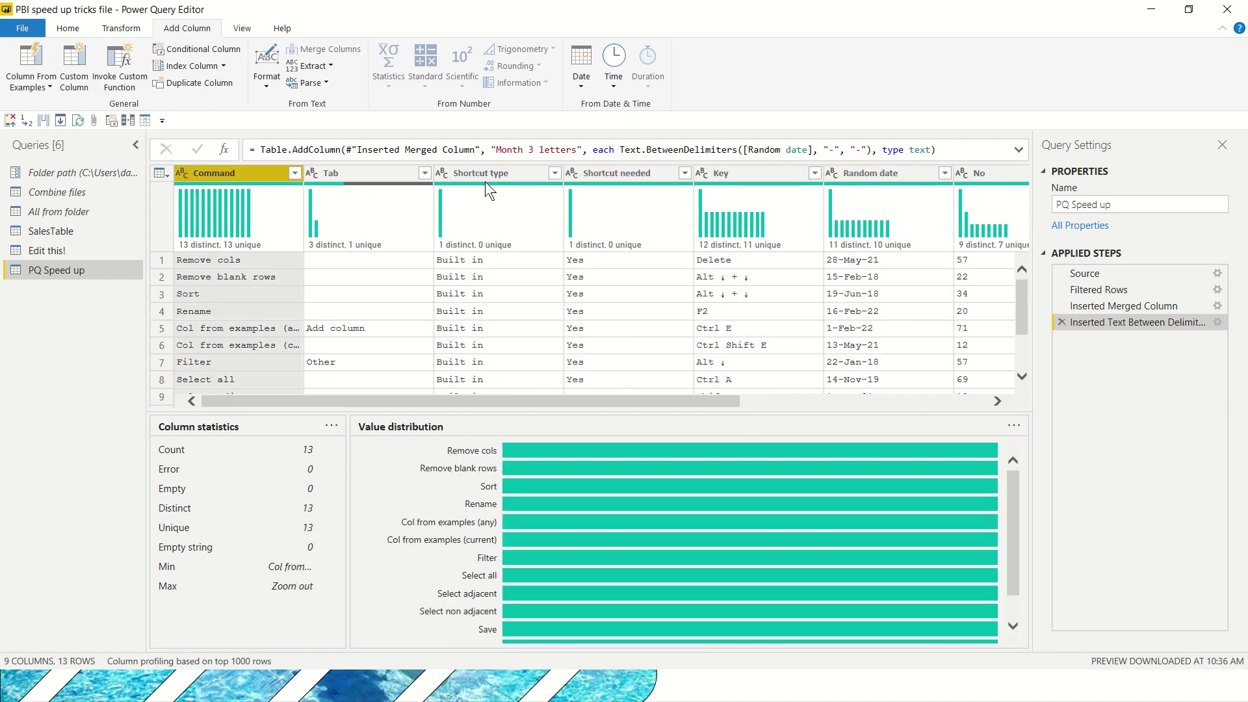
pyautogui.press('Right')
pyautogui.press('Right')
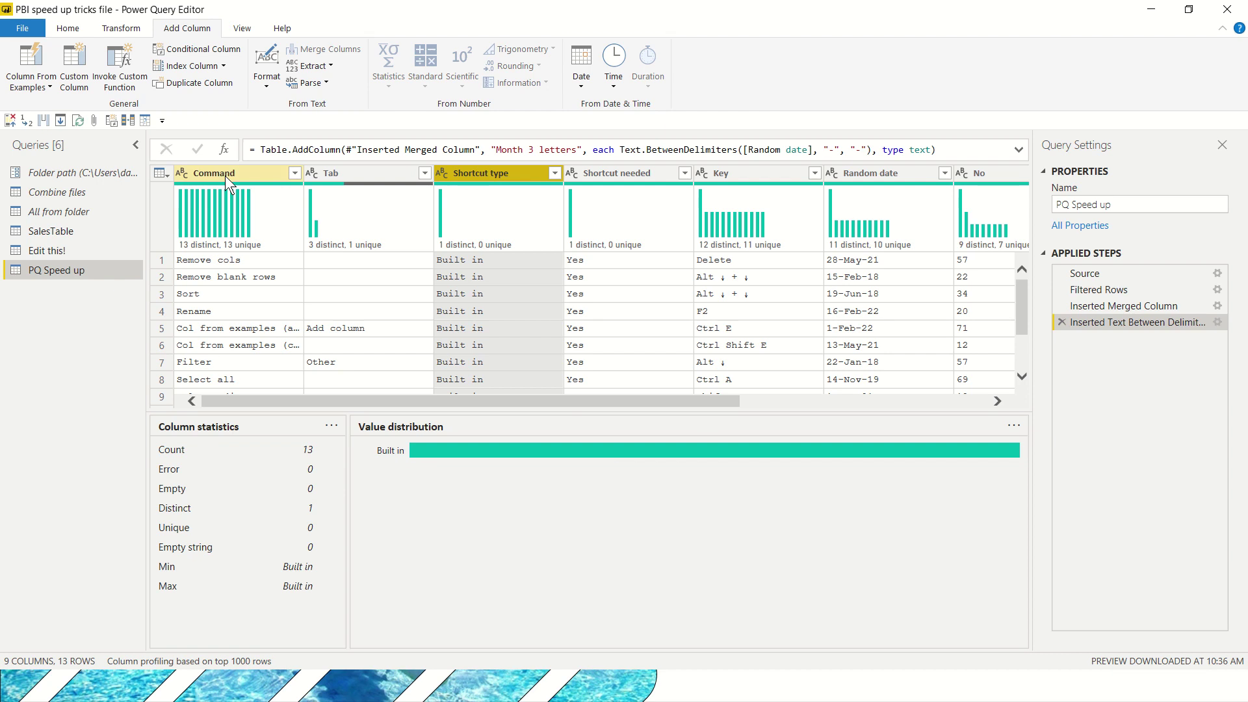
pyautogui.hotkey('ctrl', 'a')
pyautogui.press('Right')
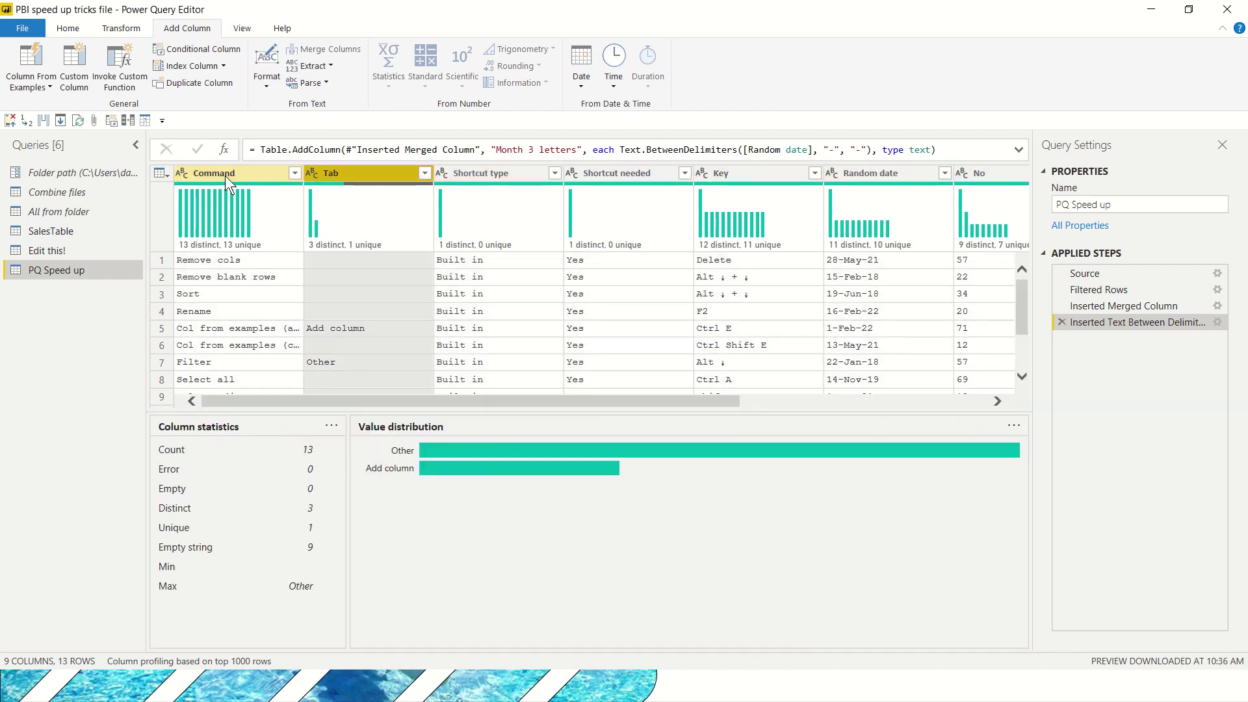
pyautogui.hotkey('ctrl', 'Left')
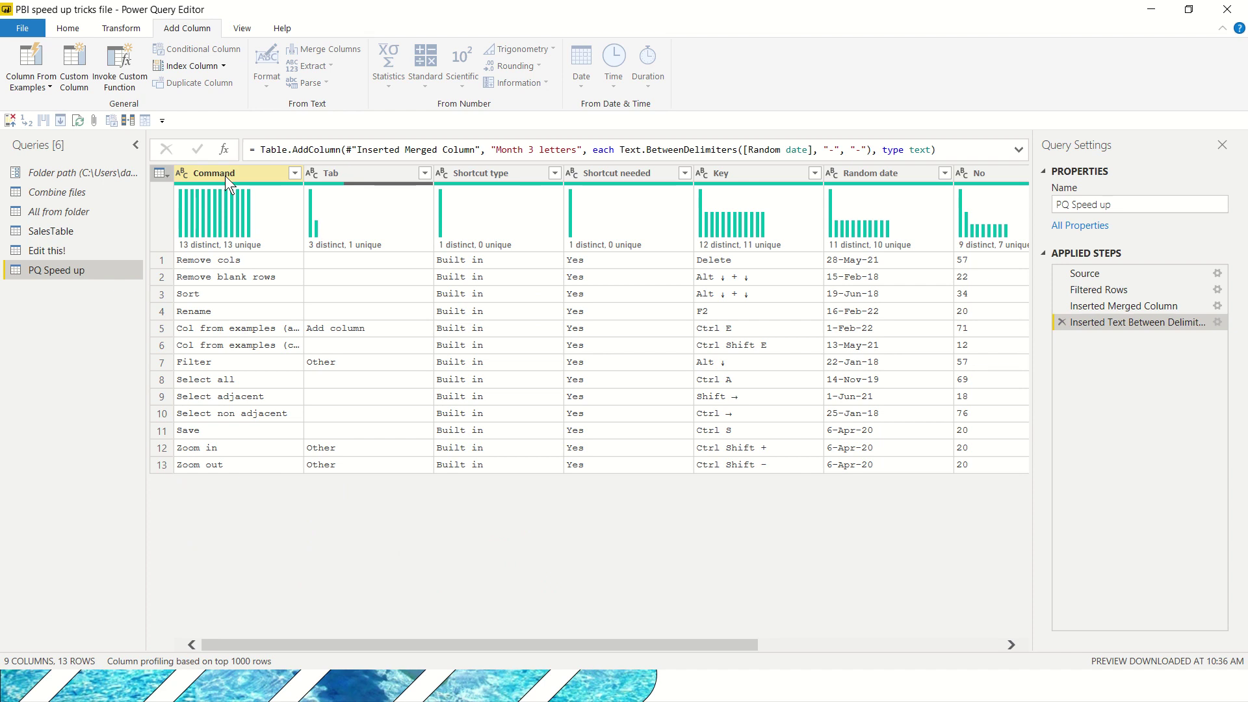
# - Add an Index column starting from 0 via the table menu
pyautogui.hotkey('shift', 'F10')
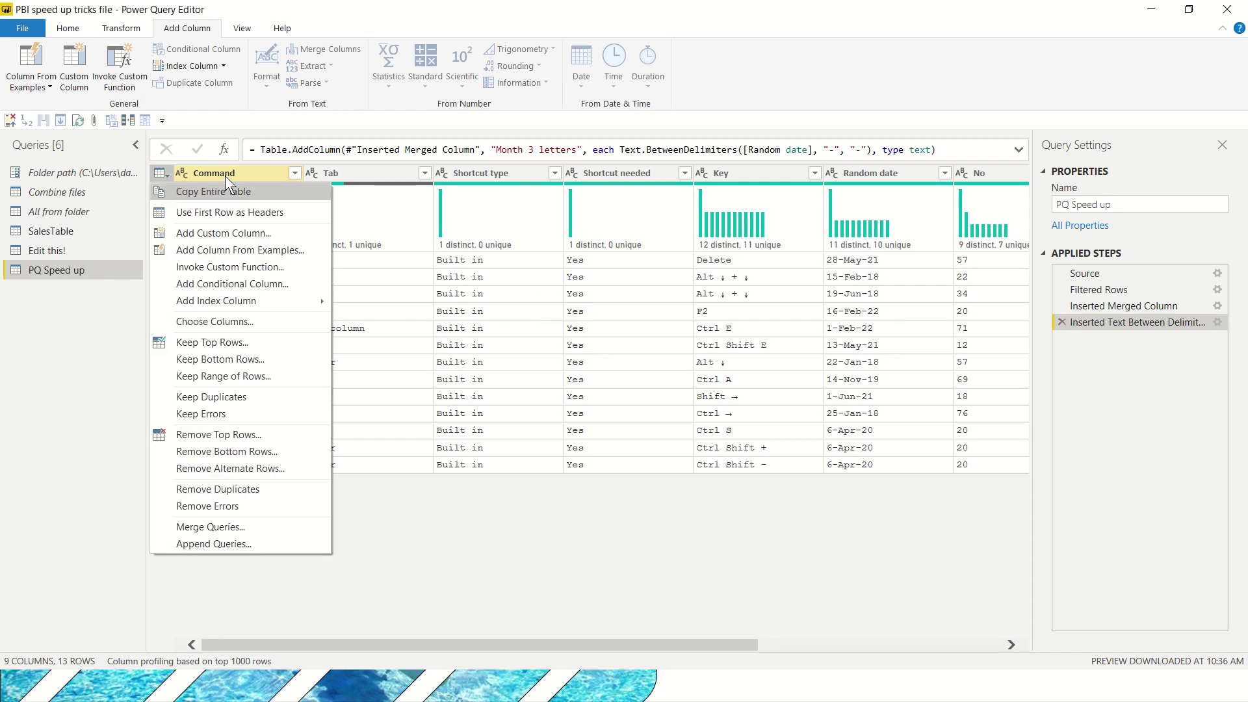
pyautogui.press('Down')
pyautogui.press('Down')
pyautogui.press('Down')
pyautogui.press('Down')
pyautogui.press('Down')
pyautogui.press('Down')
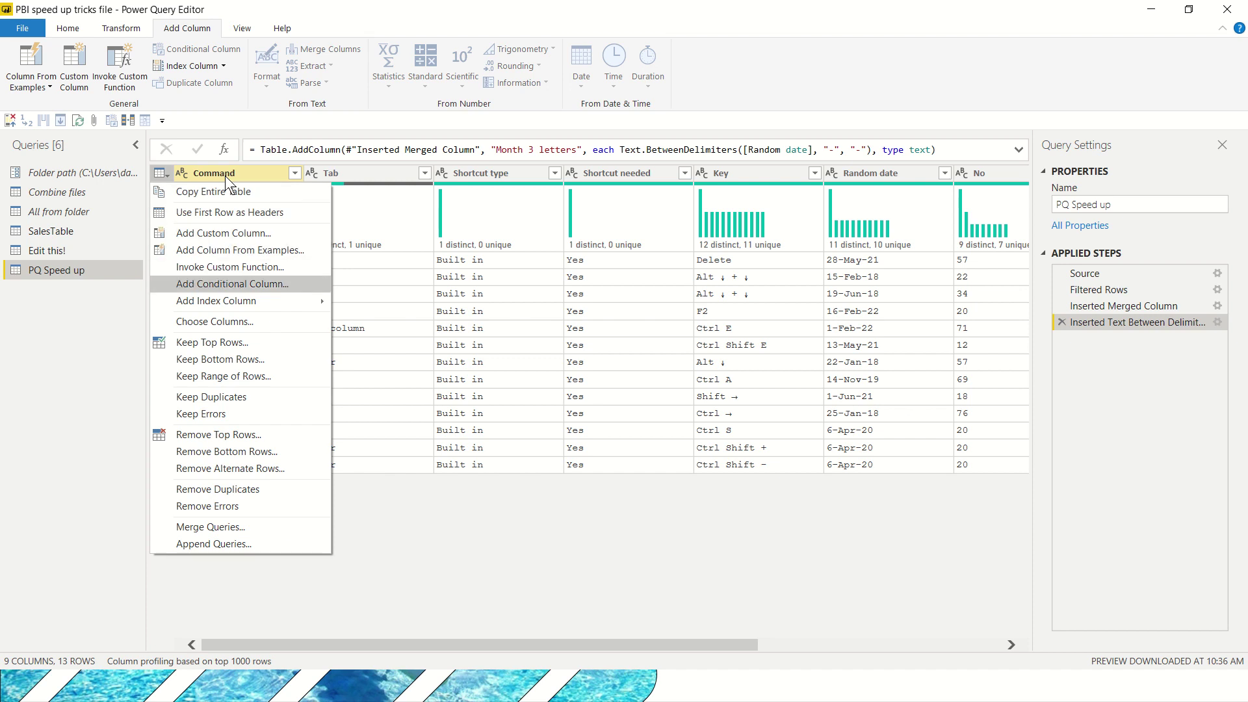
pyautogui.press('Down')
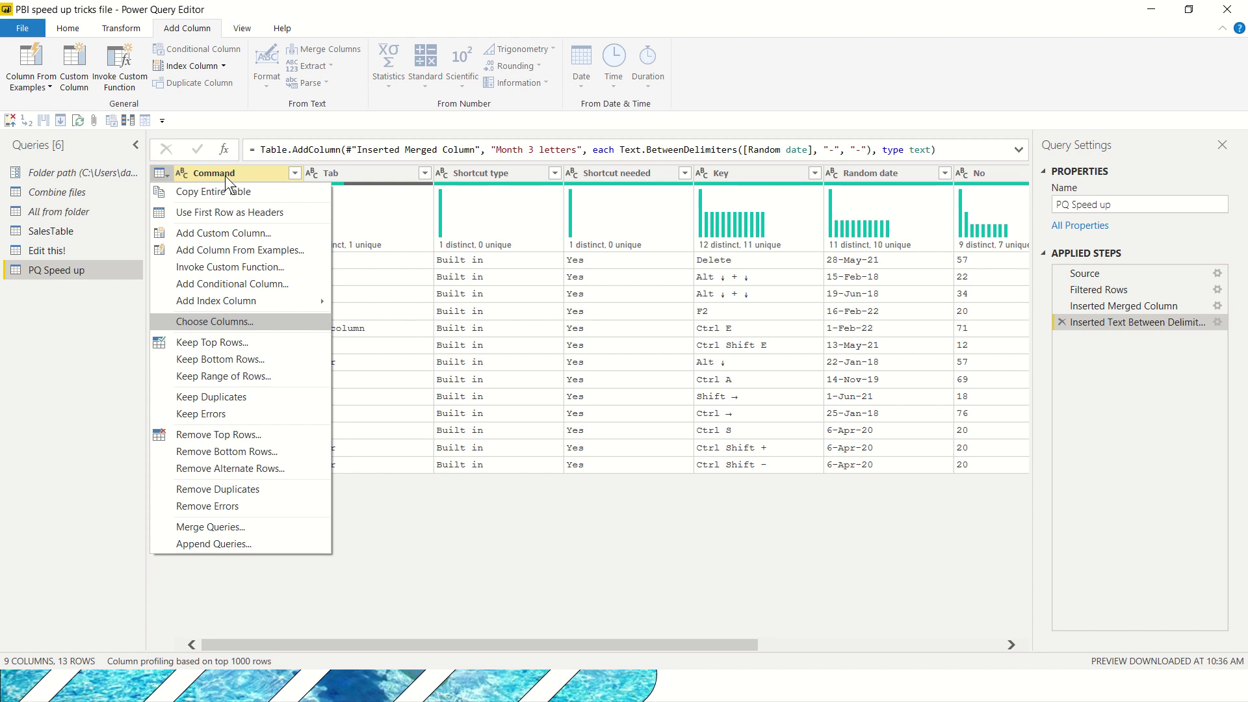
pyautogui.press('Up')
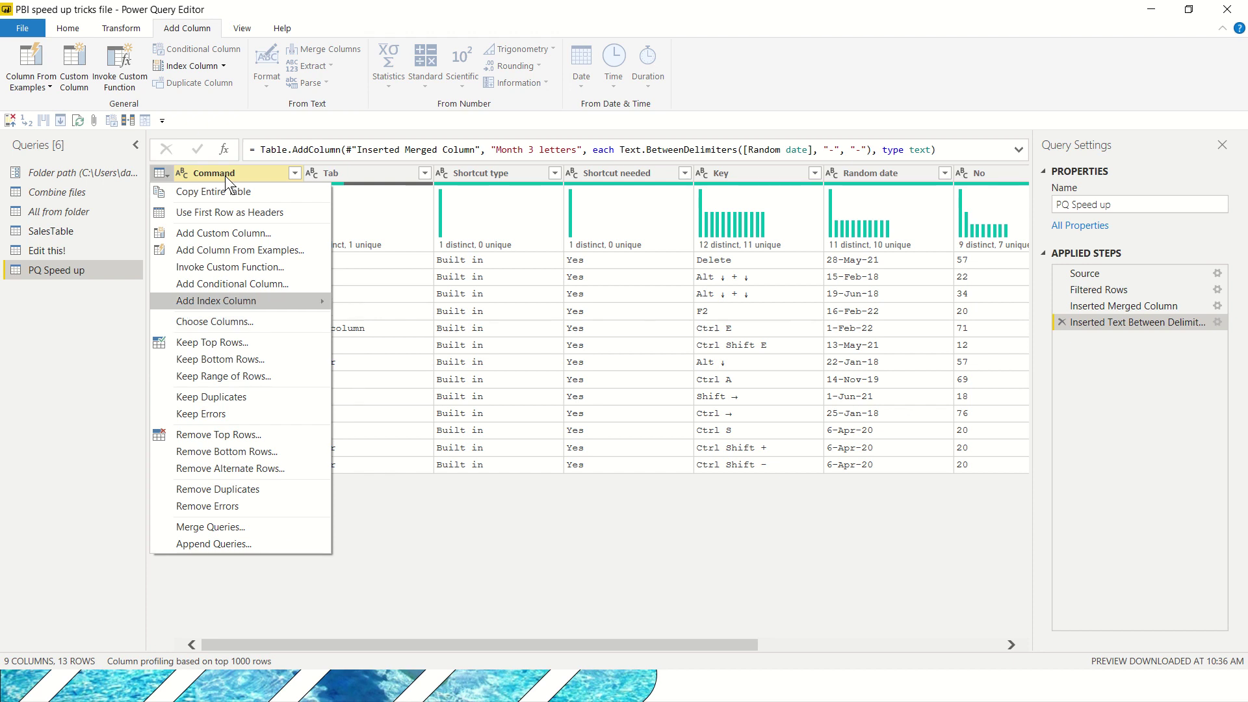
pyautogui.press('Right')
pyautogui.press('Return')
# - Remove the top 3 rows of the table
pyautogui.press('Left')
pyautogui.press('Left')
pyautogui.press('Left')
pyautogui.press('Left')
pyautogui.press('Left')
pyautogui.press('Left')
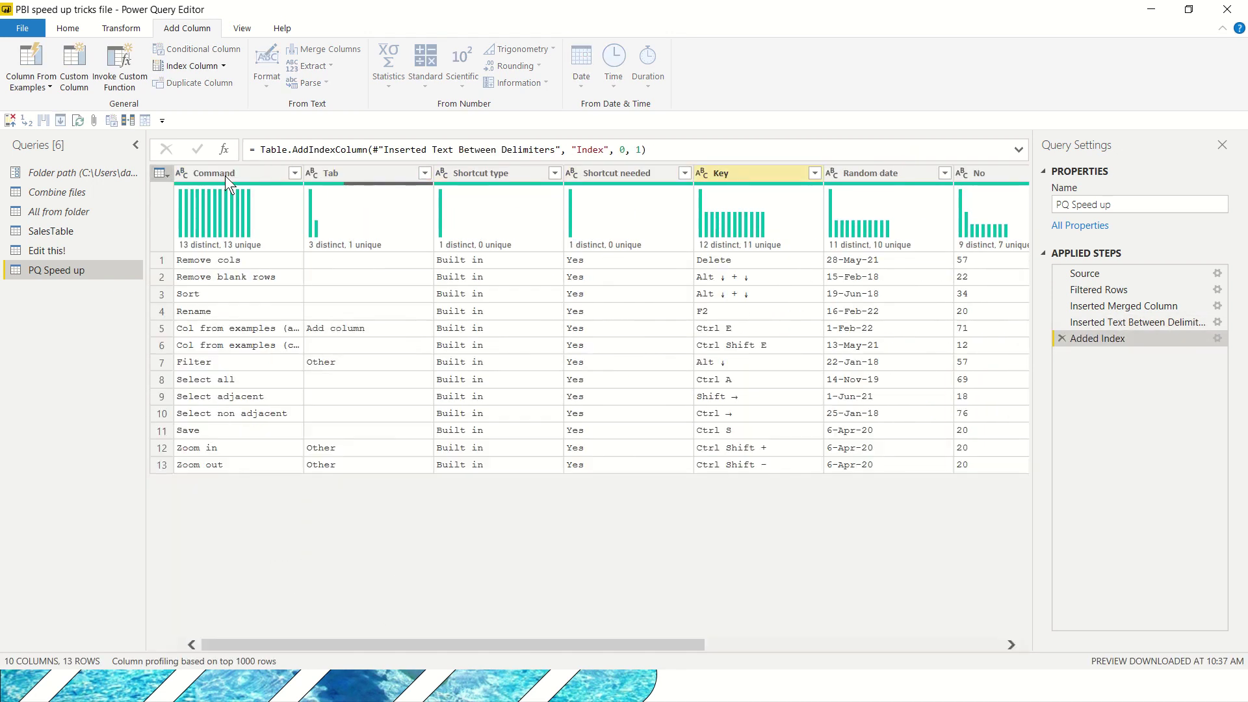
pyautogui.hotkey('shift', 'F10')
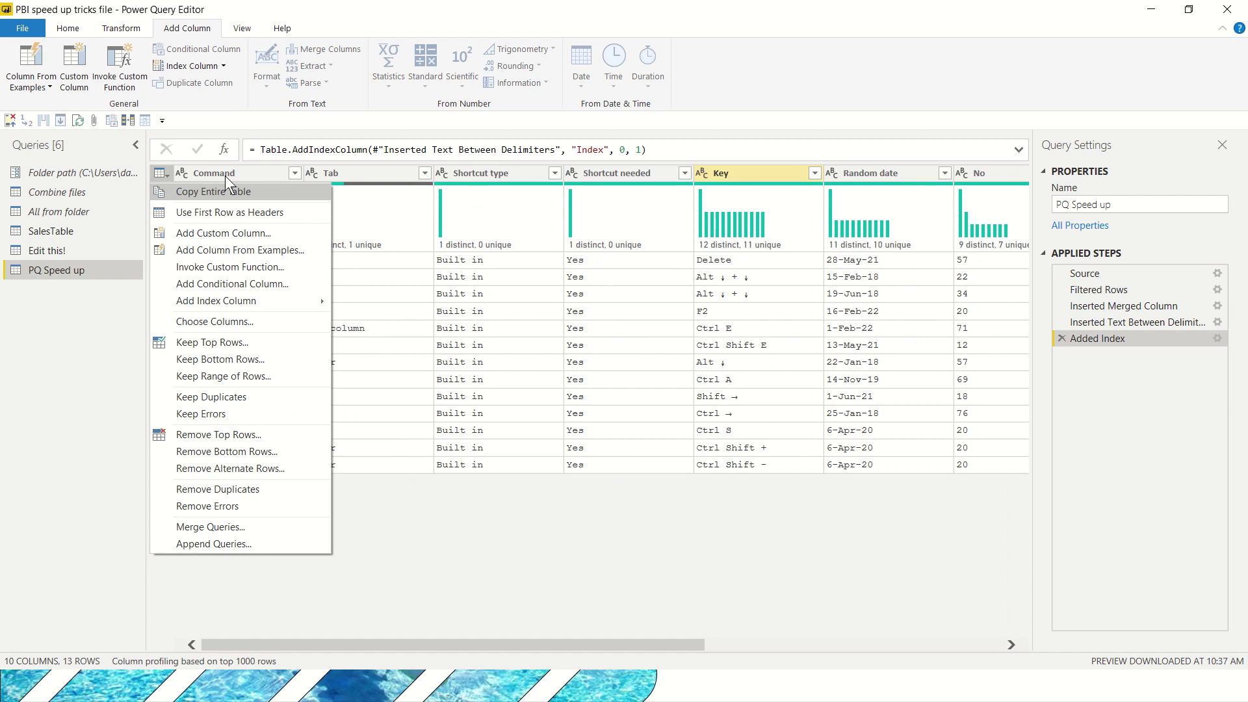
pyautogui.press('Down')
pyautogui.press('Down')
pyautogui.press('Down')
pyautogui.press('Down')
pyautogui.press('Down')
pyautogui.press('Down')
pyautogui.press('Down')
pyautogui.press('Down')
pyautogui.press('Down')
pyautogui.press('Down')
pyautogui.press('Down')
pyautogui.press('Down')
pyautogui.press('Down')
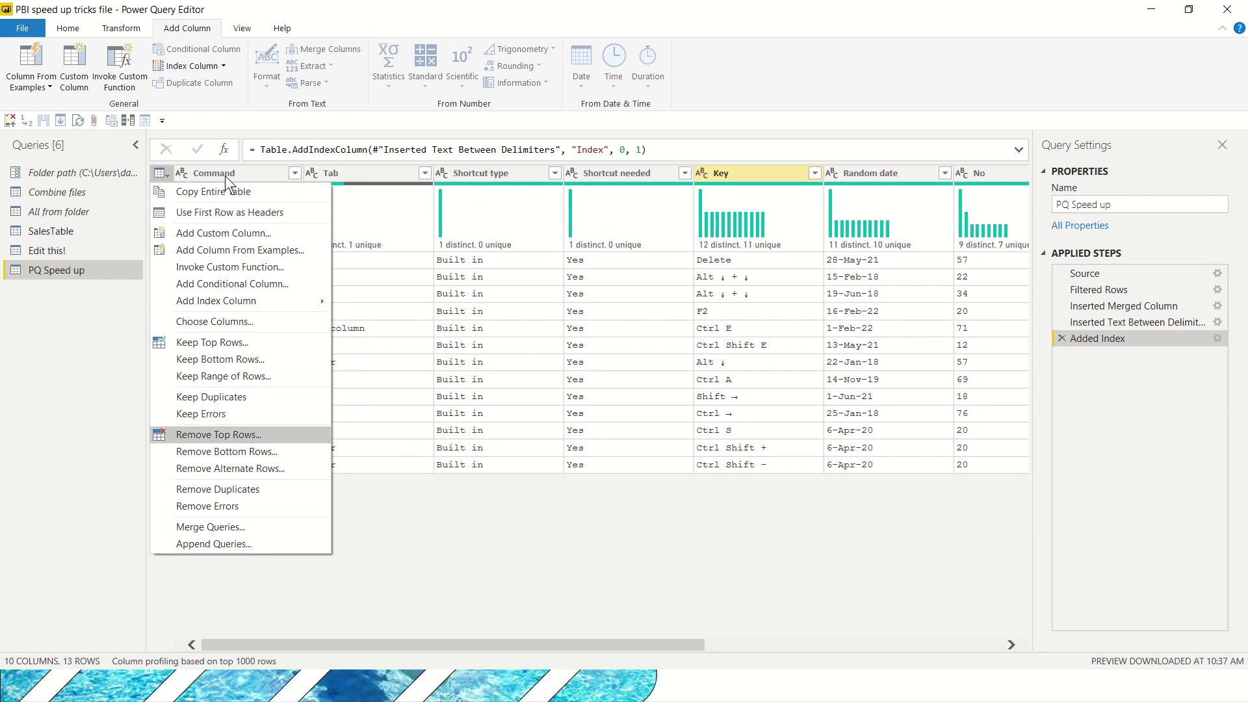
pyautogui.press('Return')
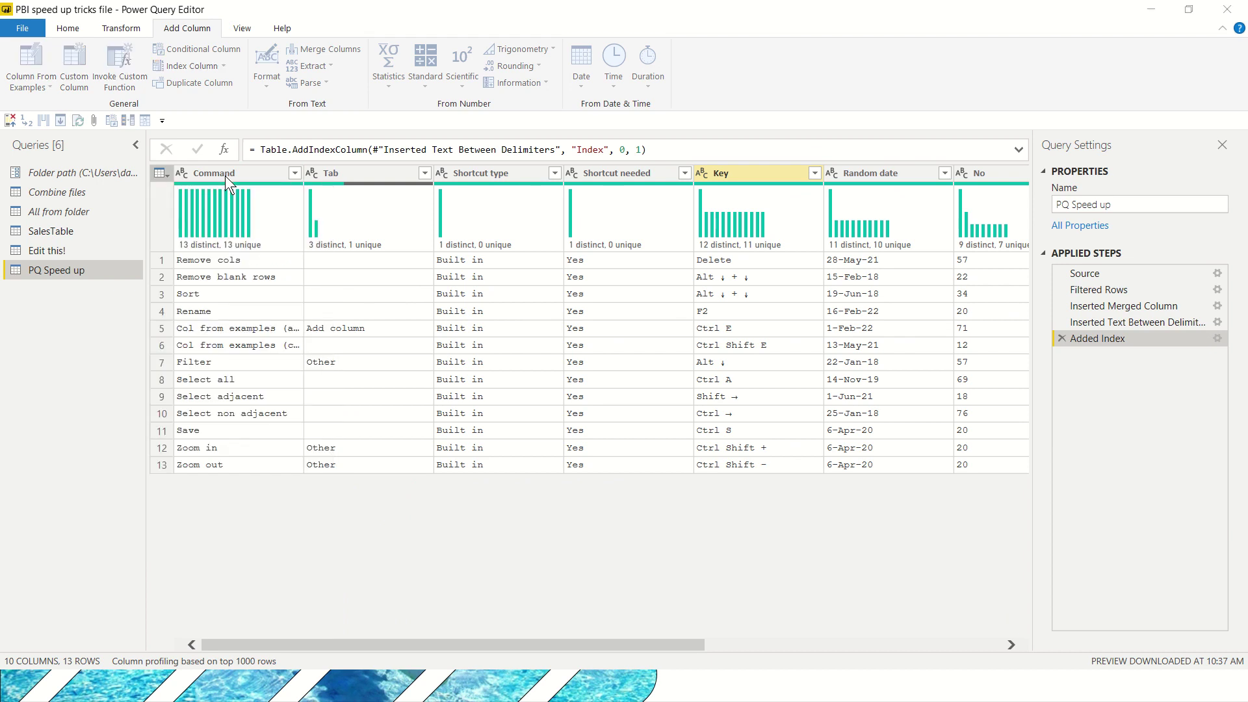
pyautogui.write('3')
pyautogui.press('Return')
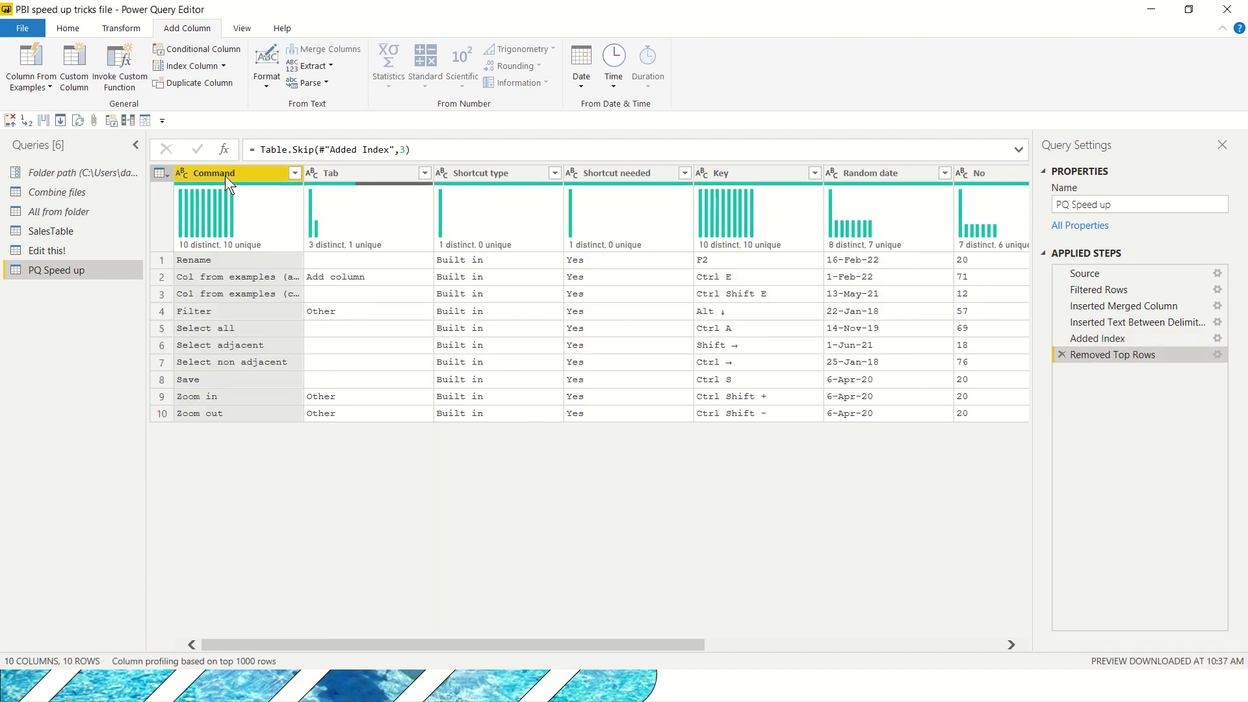
pyautogui.hotkey('shift', 'F10')
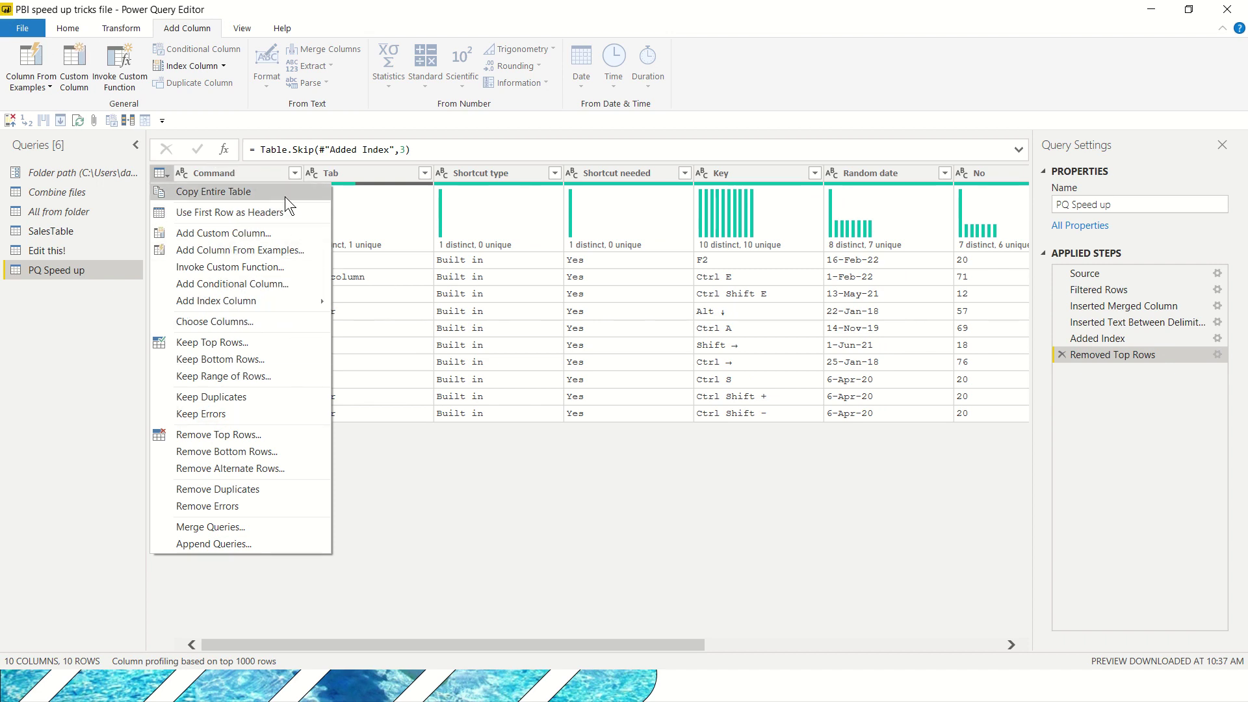
pyautogui.press('Down')
pyautogui.press('Down')
pyautogui.press('Down')
pyautogui.press('Down')
pyautogui.press('Down')
pyautogui.press('Down')
pyautogui.press('Down')
pyautogui.press('Down')
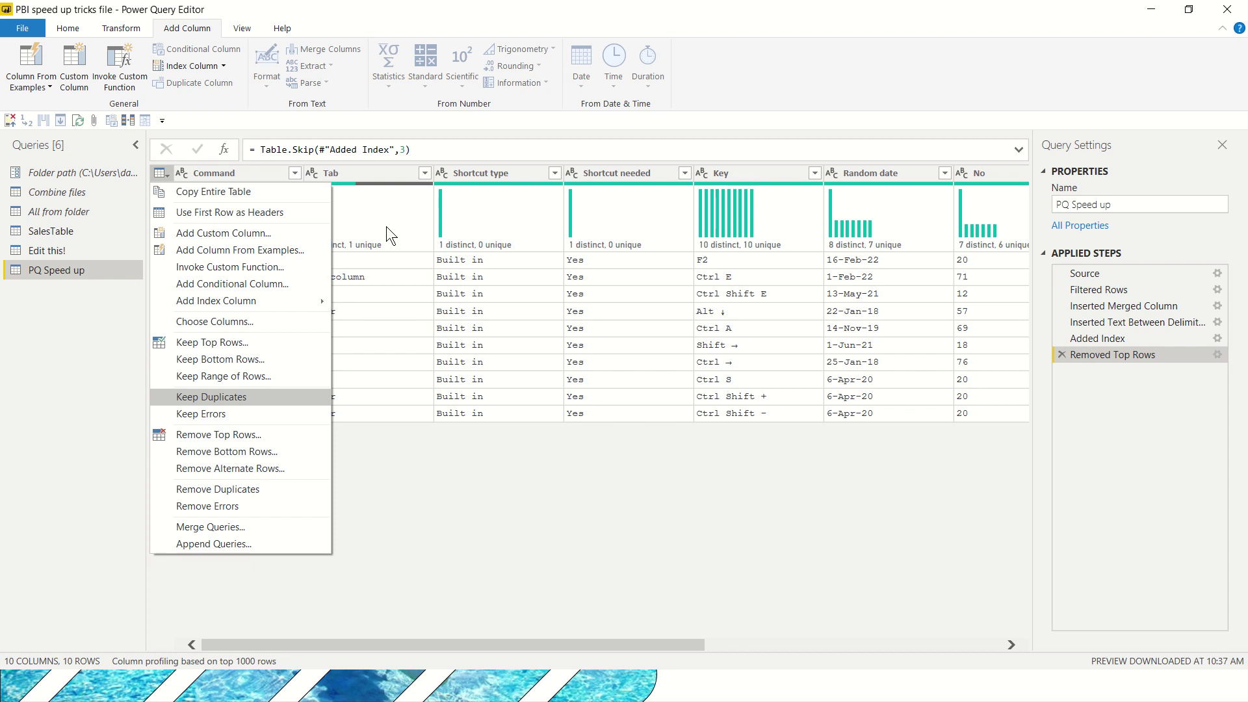
pyautogui.press('Escape')
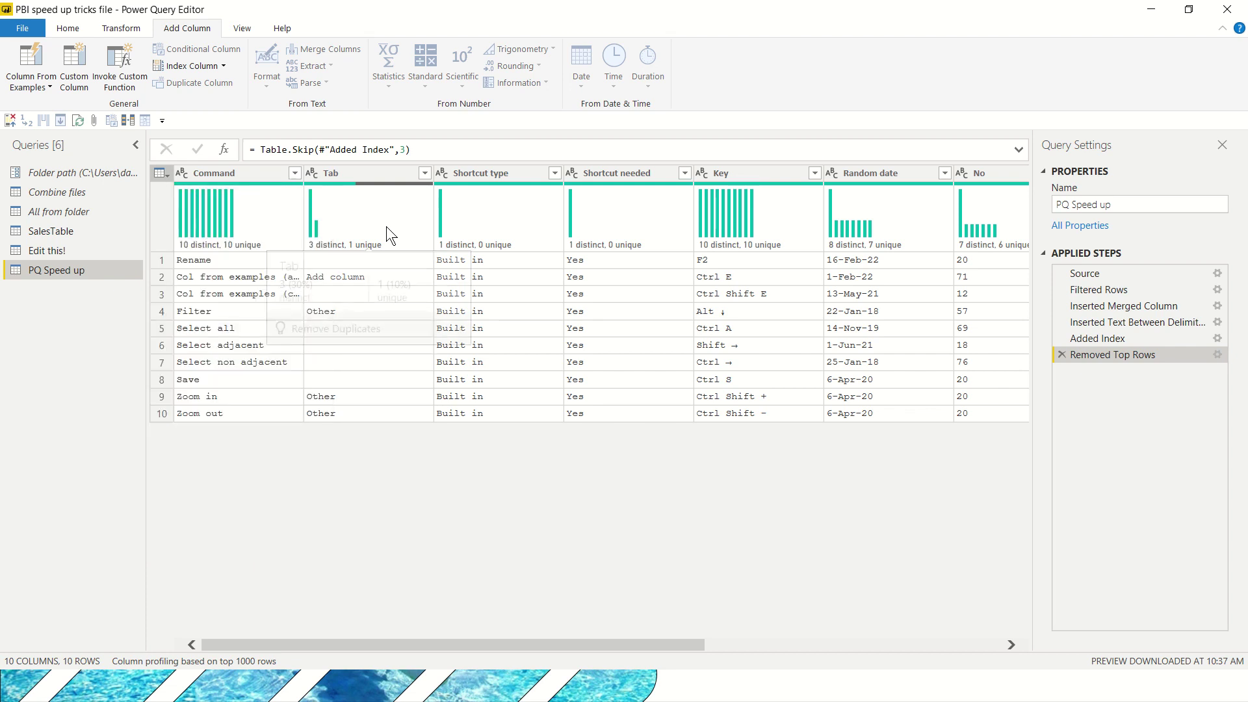
pyautogui.press('Right')
pyautogui.press('Right')
pyautogui.press('Right')
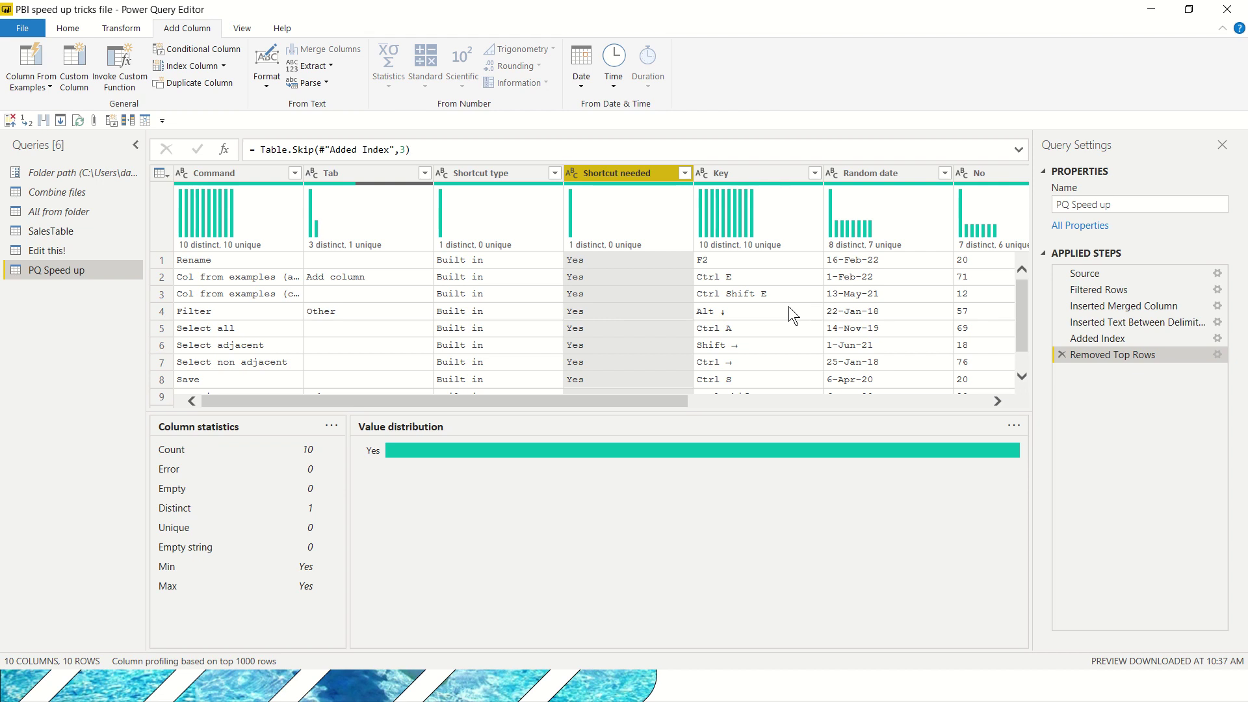
# - Browse the Shortcut needed and Shortcut type column menus, including text transforms, without applying anything
pyautogui.hotkey('shift', 'F10')
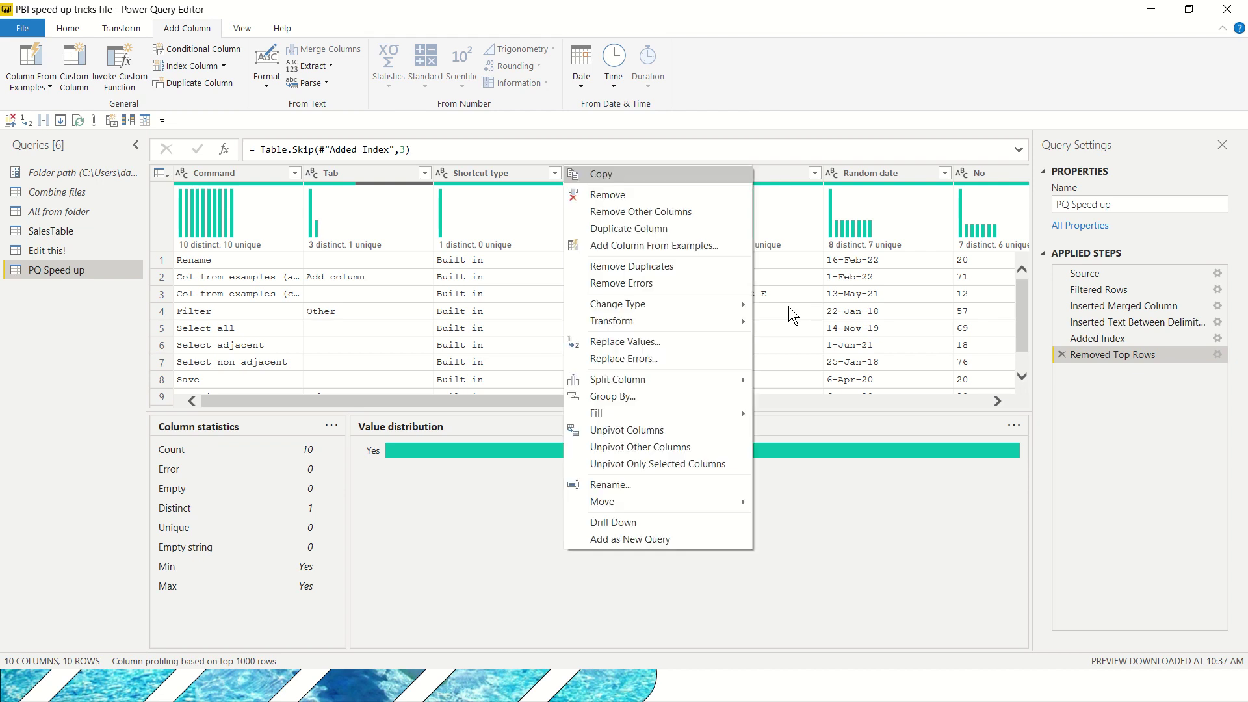
pyautogui.press('Escape')
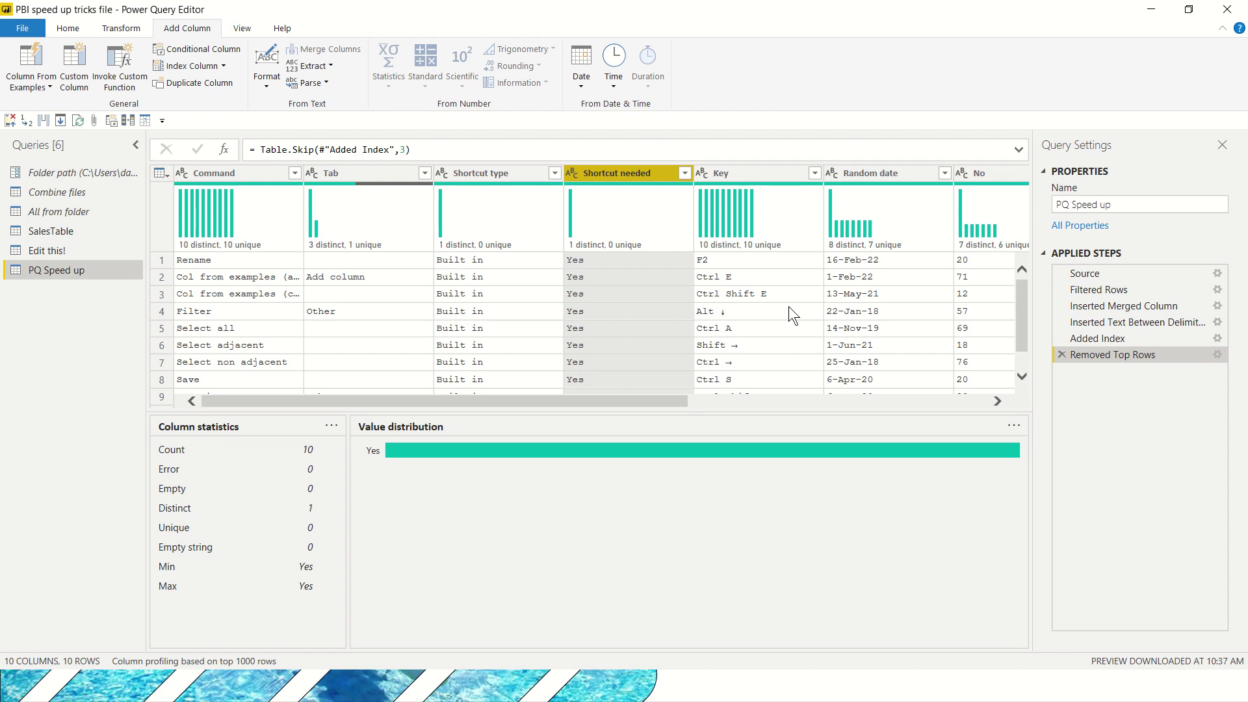
pyautogui.press('Right')
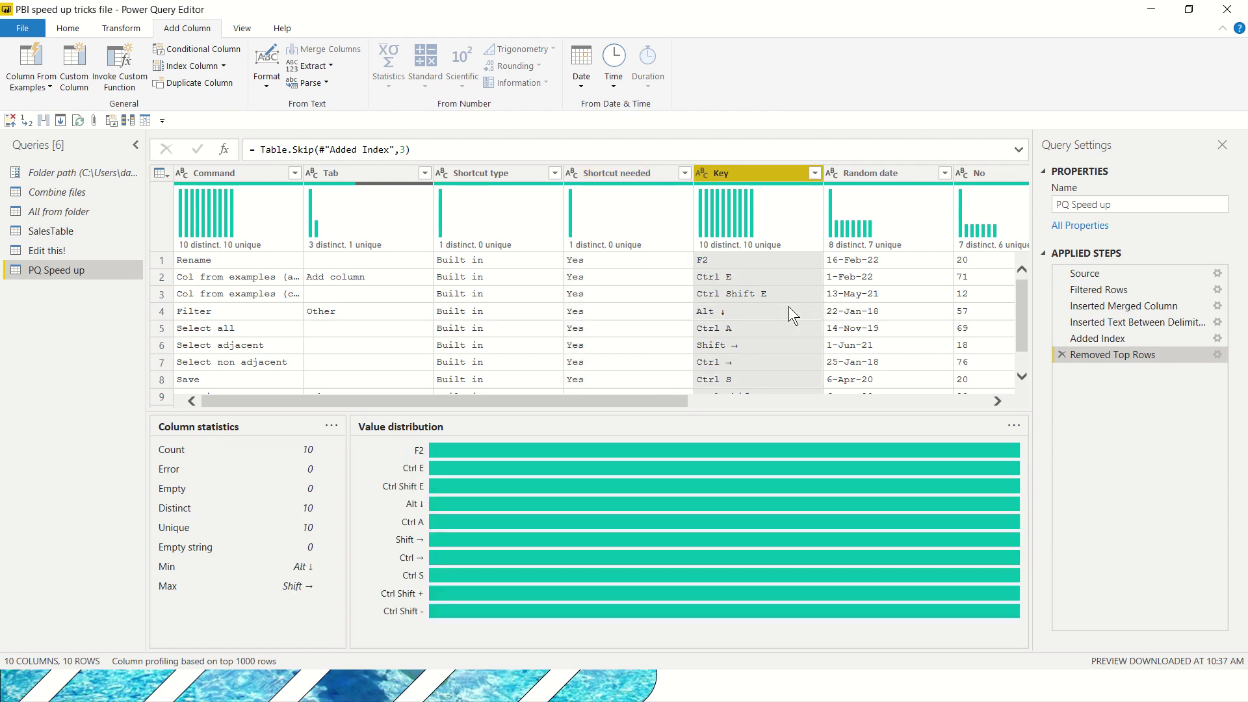
pyautogui.press('Left')
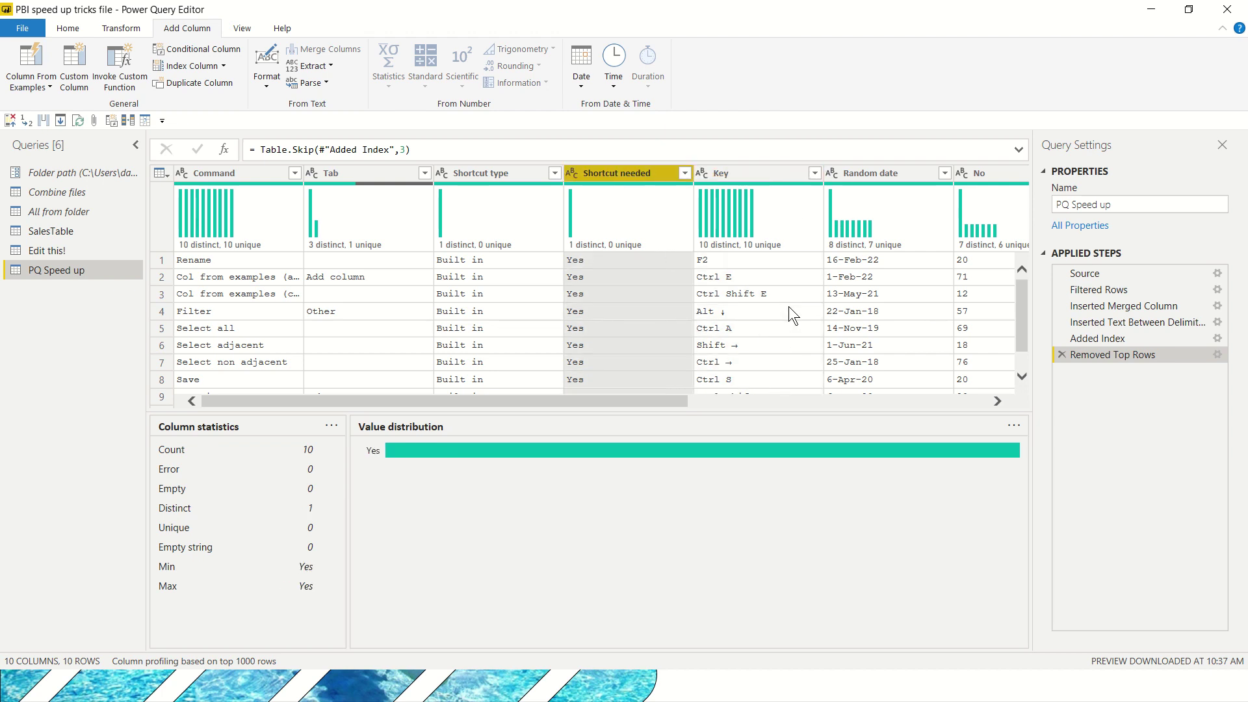
pyautogui.press('Left')
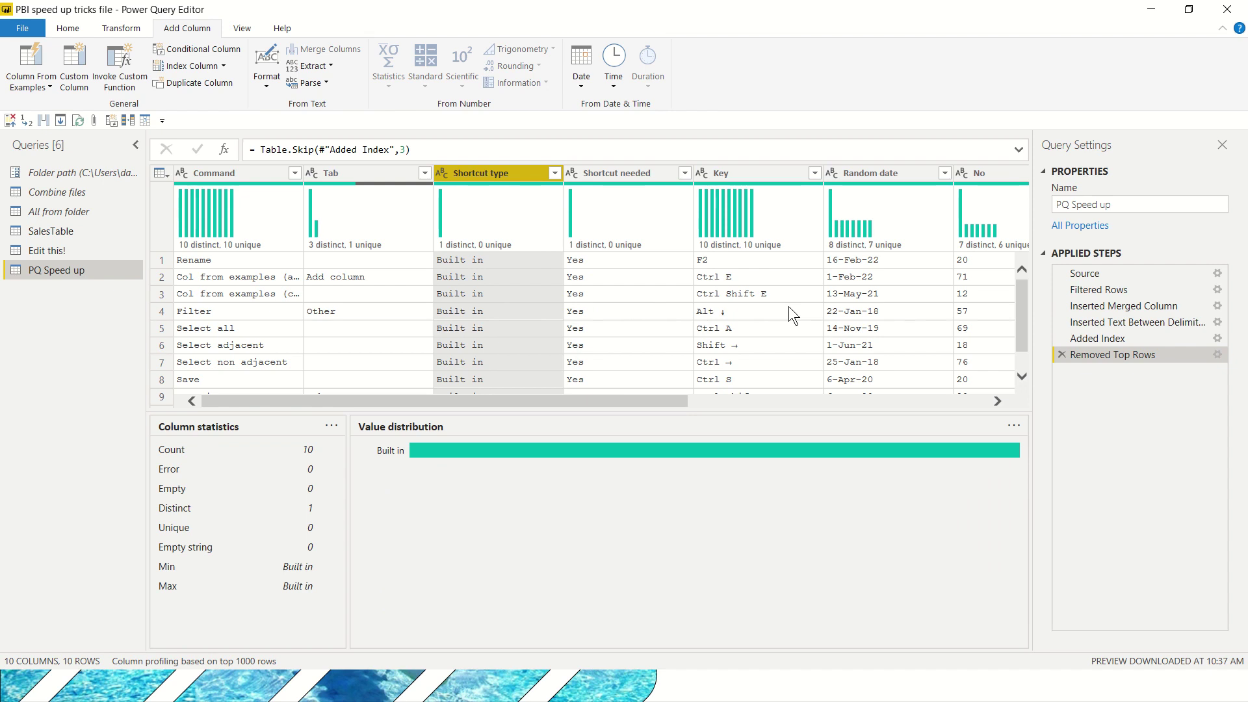
pyautogui.hotkey('shift', 'F10')
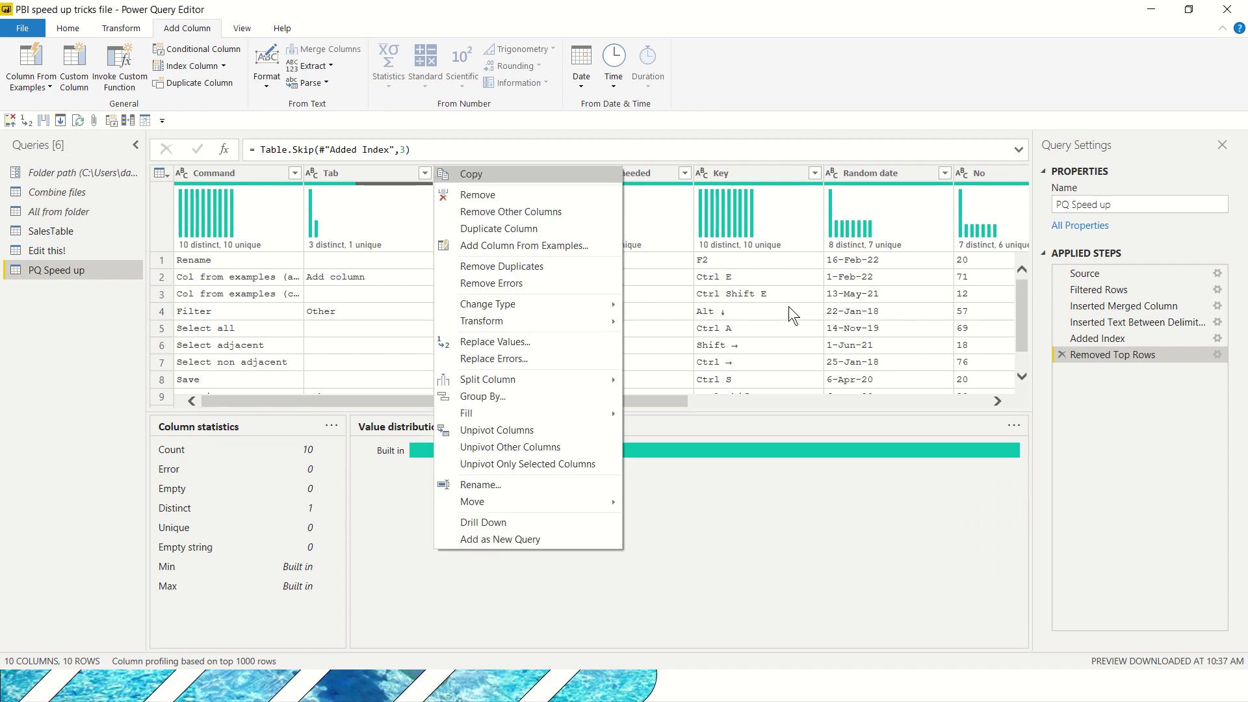
pyautogui.press('Down')
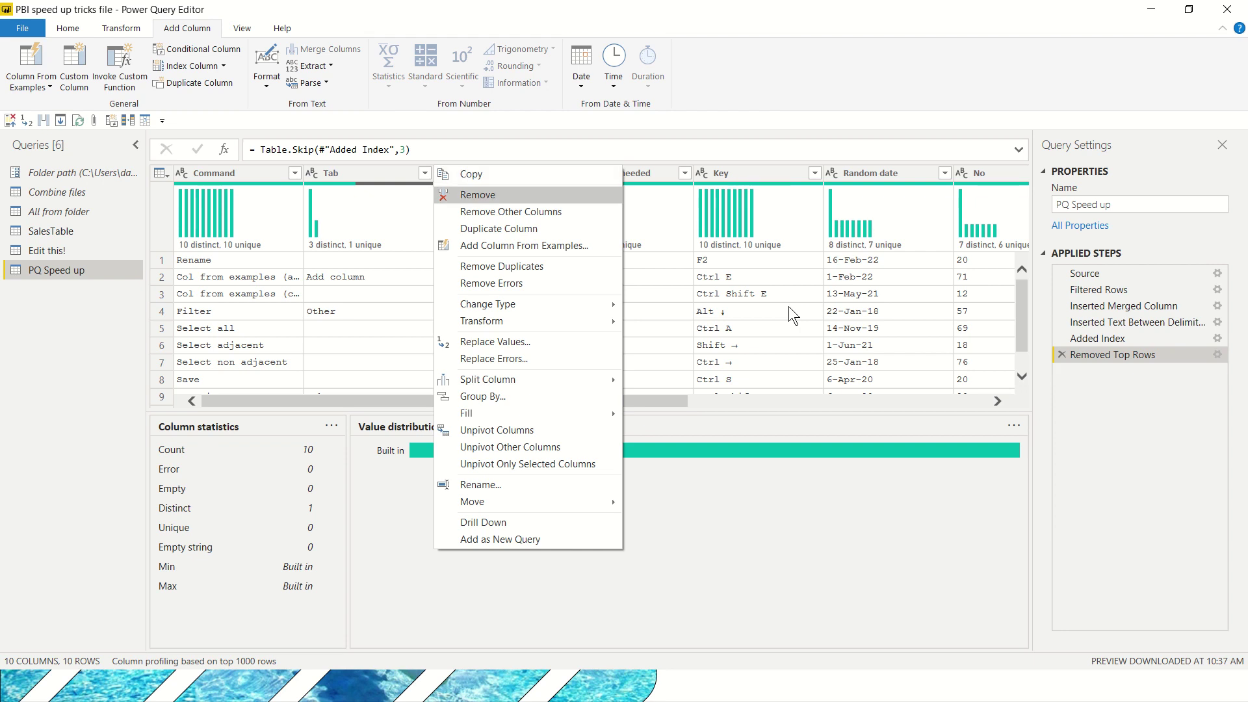
pyautogui.press('Down')
pyautogui.press('Down')
pyautogui.press('Down')
pyautogui.press('Down')
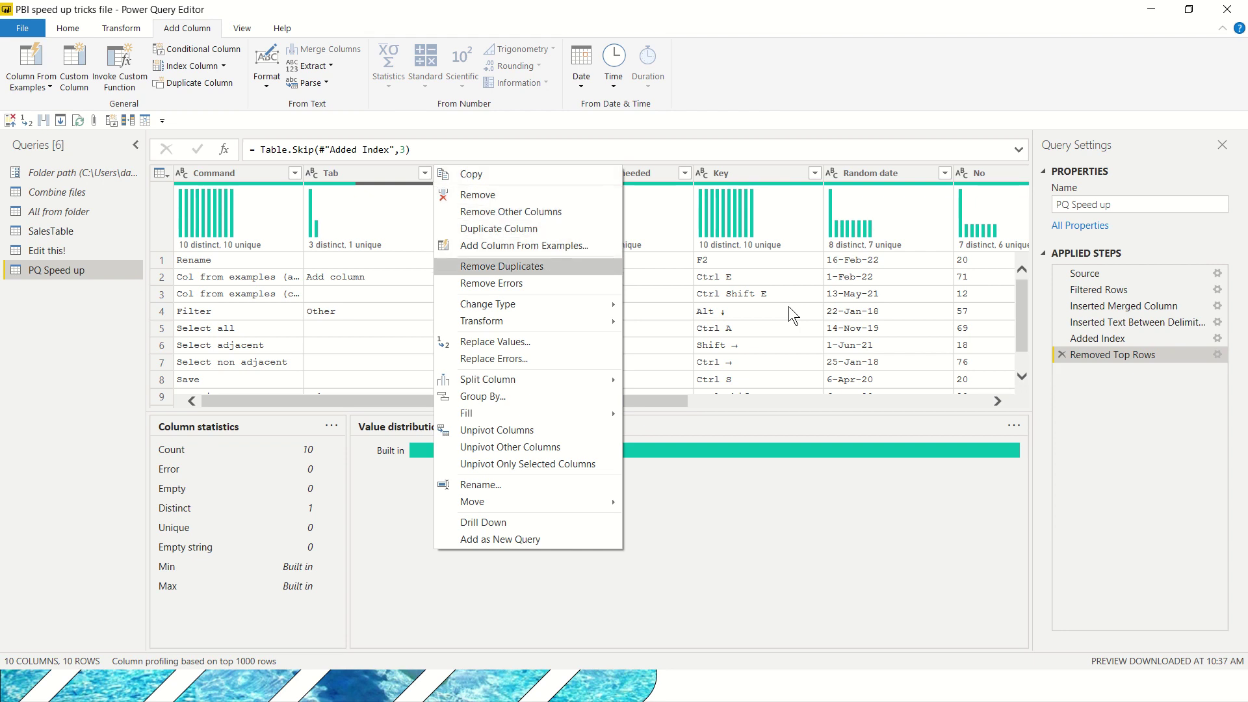
pyautogui.press('Down')
pyautogui.press('Down')
pyautogui.press('Down')
pyautogui.press('Right')
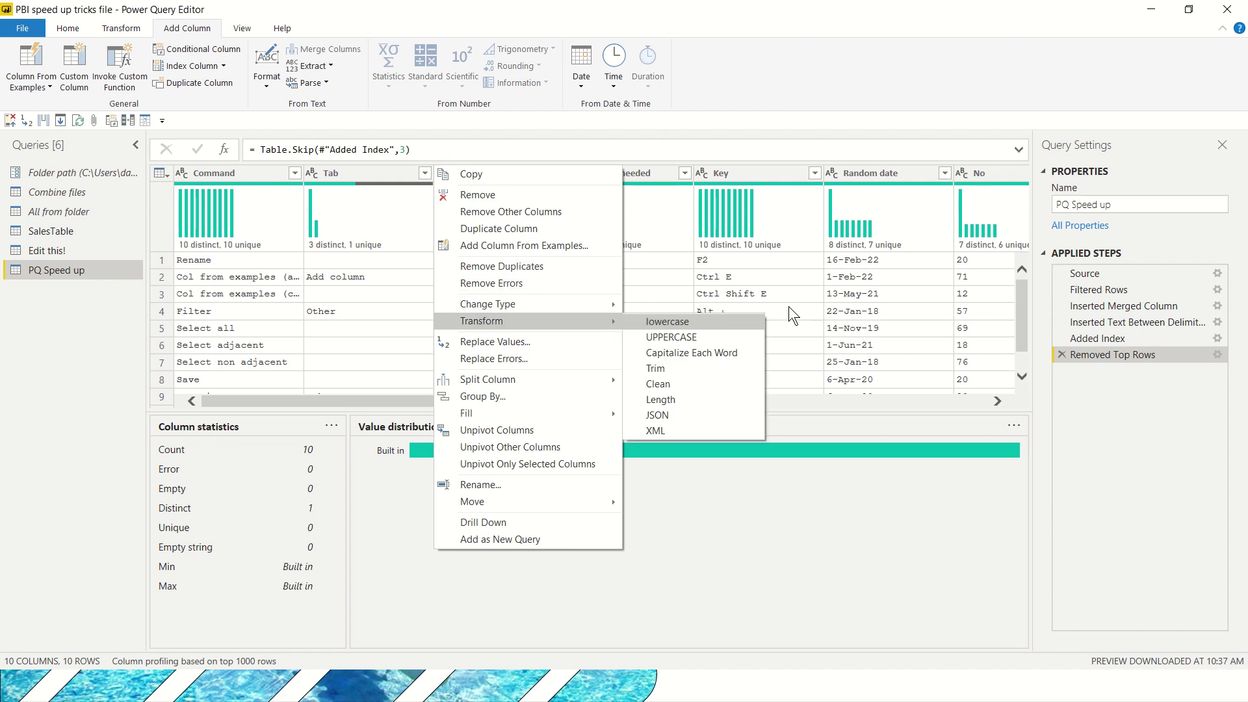
pyautogui.press('Escape')
pyautogui.press('Escape')
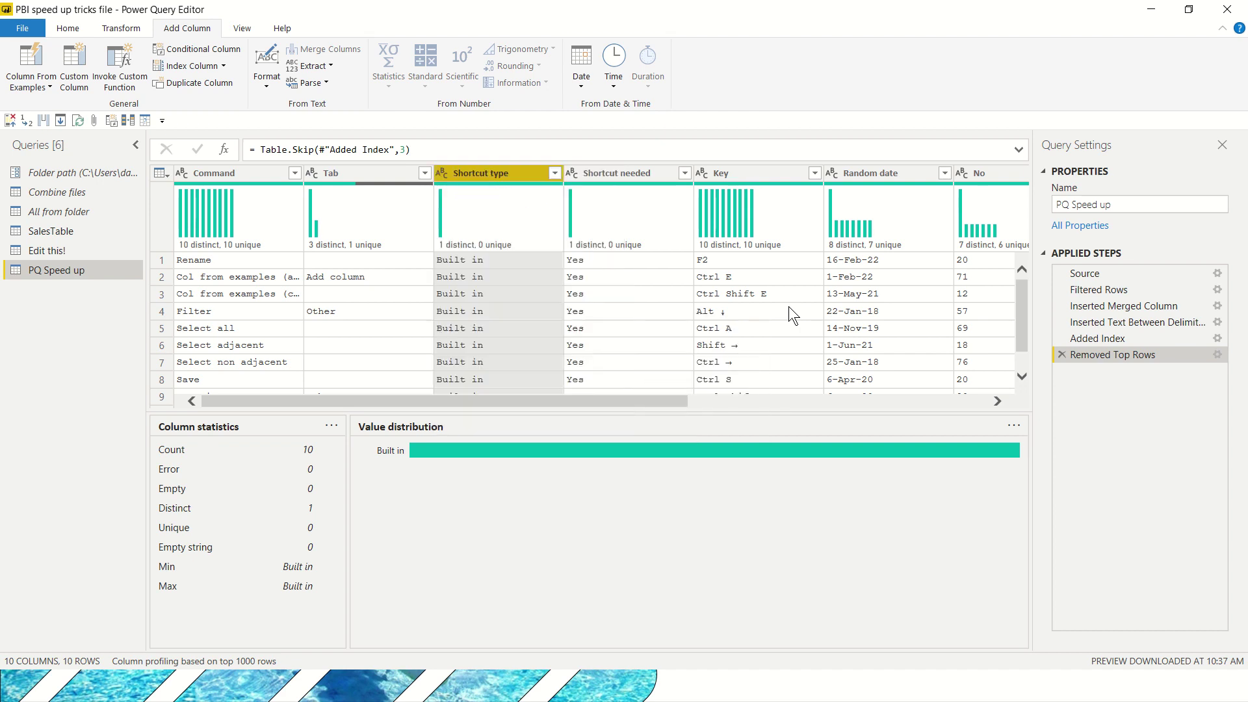
# - Change the No column's data type to Decimal Number
pyautogui.press('Right')
pyautogui.press('Right')
pyautogui.press('Right')
pyautogui.press('Right')
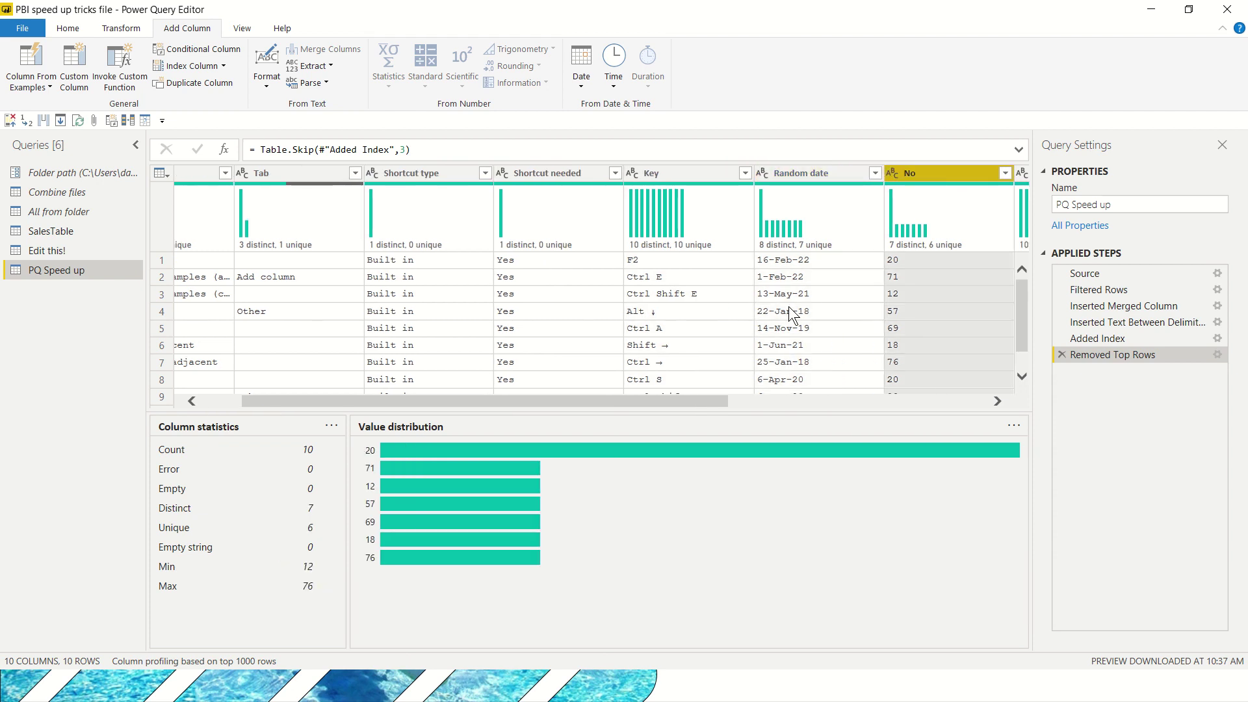
pyautogui.hotkey('shift', 'F10')
pyautogui.press('Down')
pyautogui.press('Down')
pyautogui.press('Down')
pyautogui.press('Down')
pyautogui.press('Down')
pyautogui.press('Down')
pyautogui.press('Down')
pyautogui.press('Right')
pyautogui.press('Down')
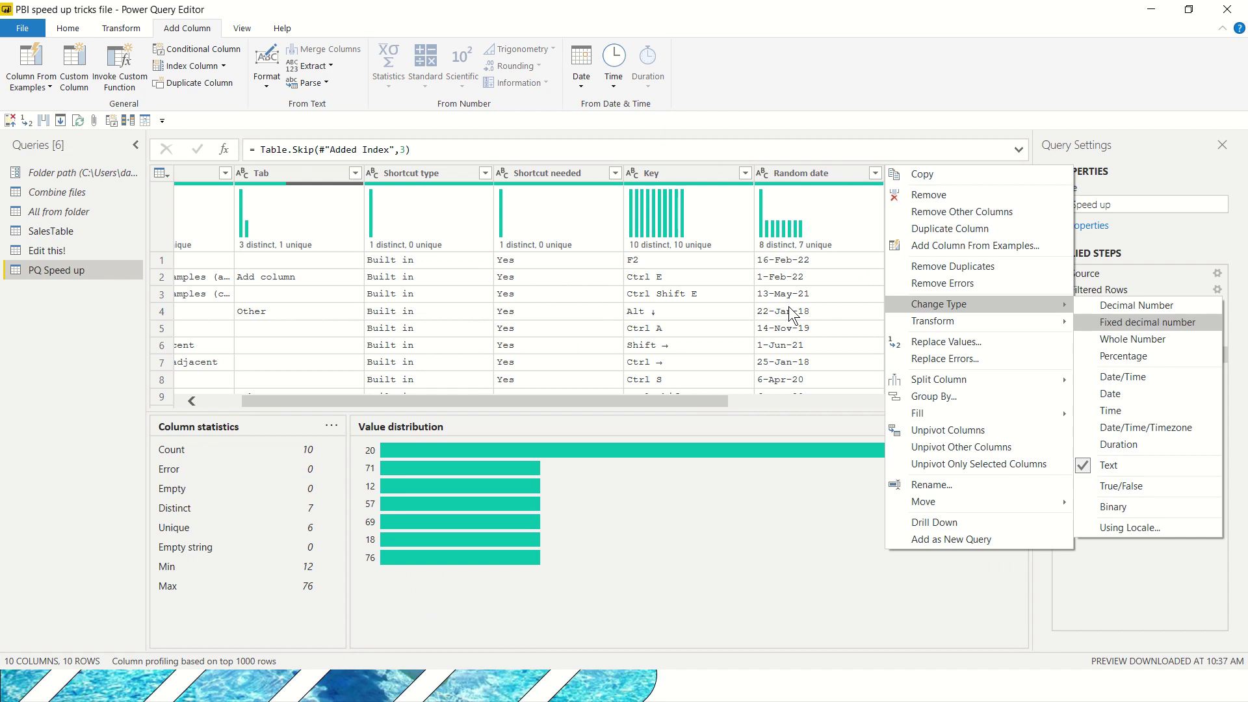
pyautogui.press('Up')
pyautogui.press('Return')
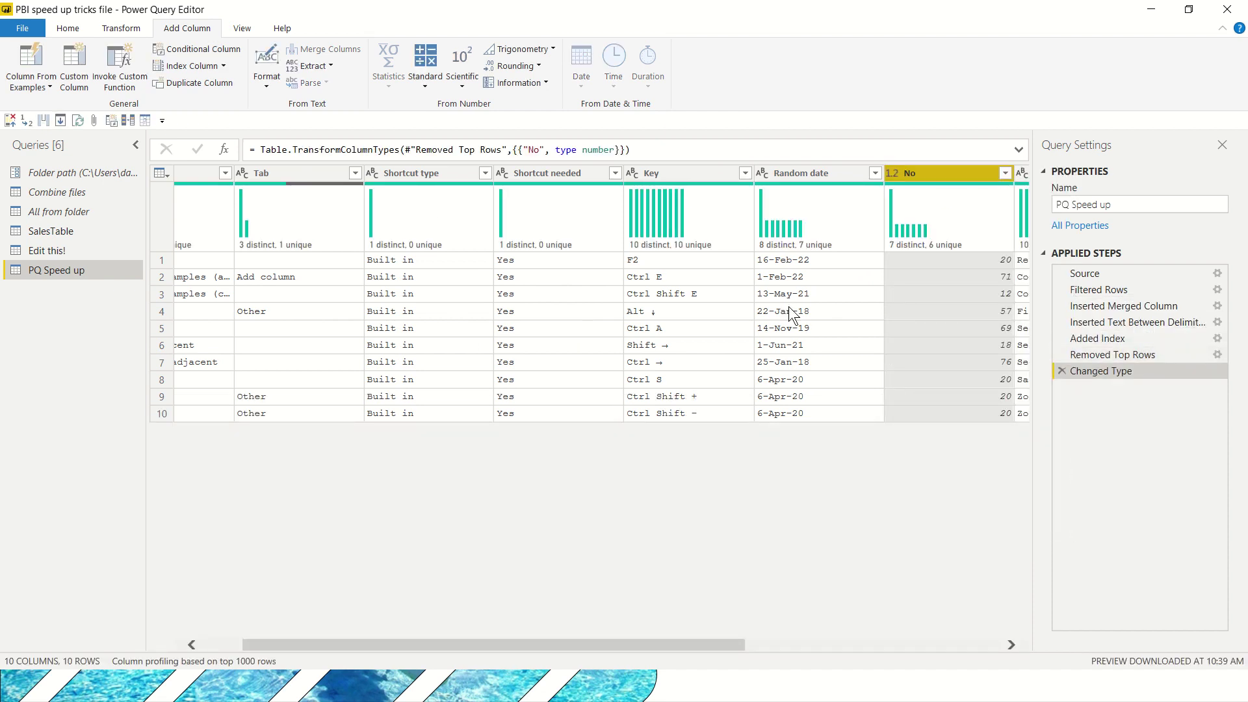
# - Merge Shortcut needed and Key into a column named 'New col' with no separator
pyautogui.hotkey('ctrl', 'Left')
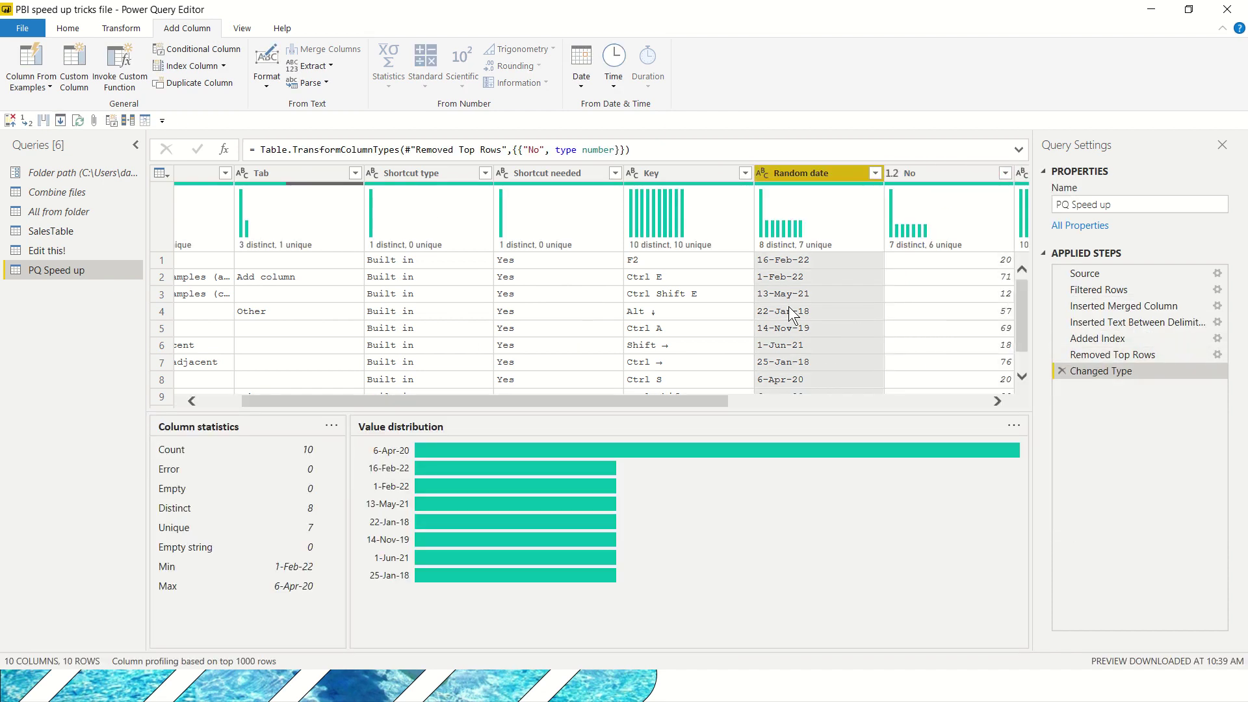
pyautogui.hotkey('ctrl', 'Left')
pyautogui.hotkey('ctrl', 'Left')
pyautogui.hotkey('ctrl', 'shift', 'Right')
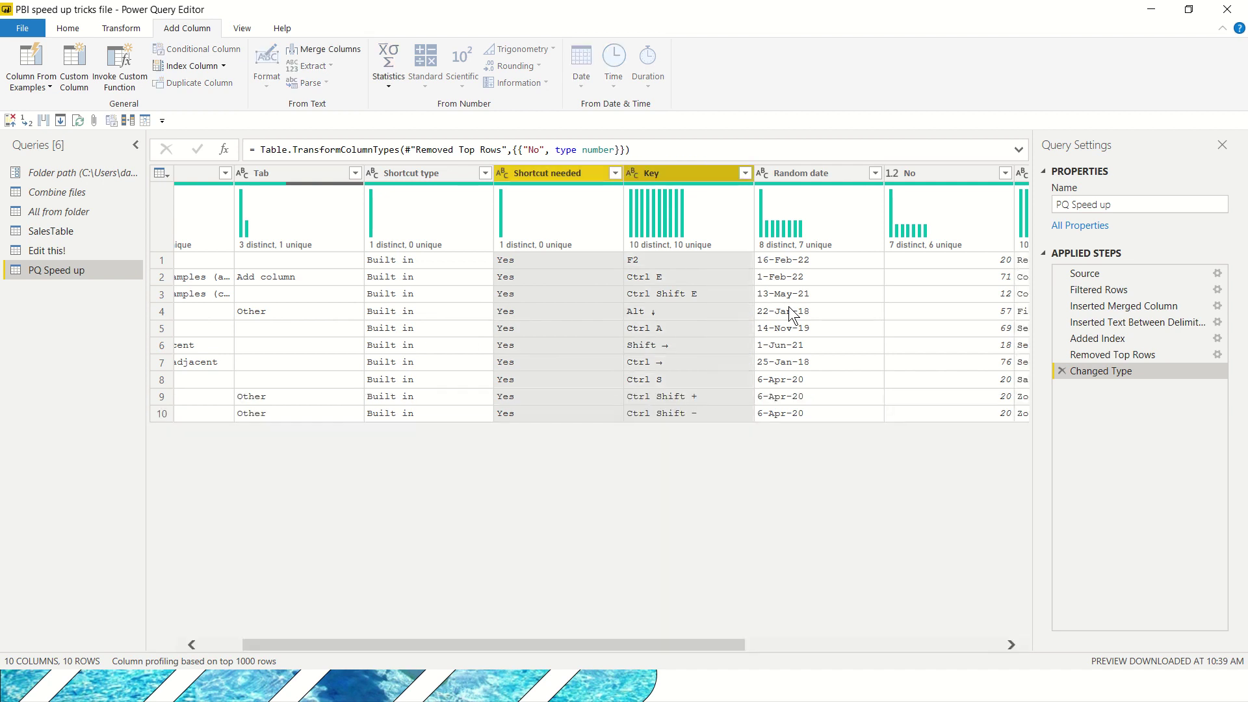
pyautogui.hotkey('shift', 'F10')
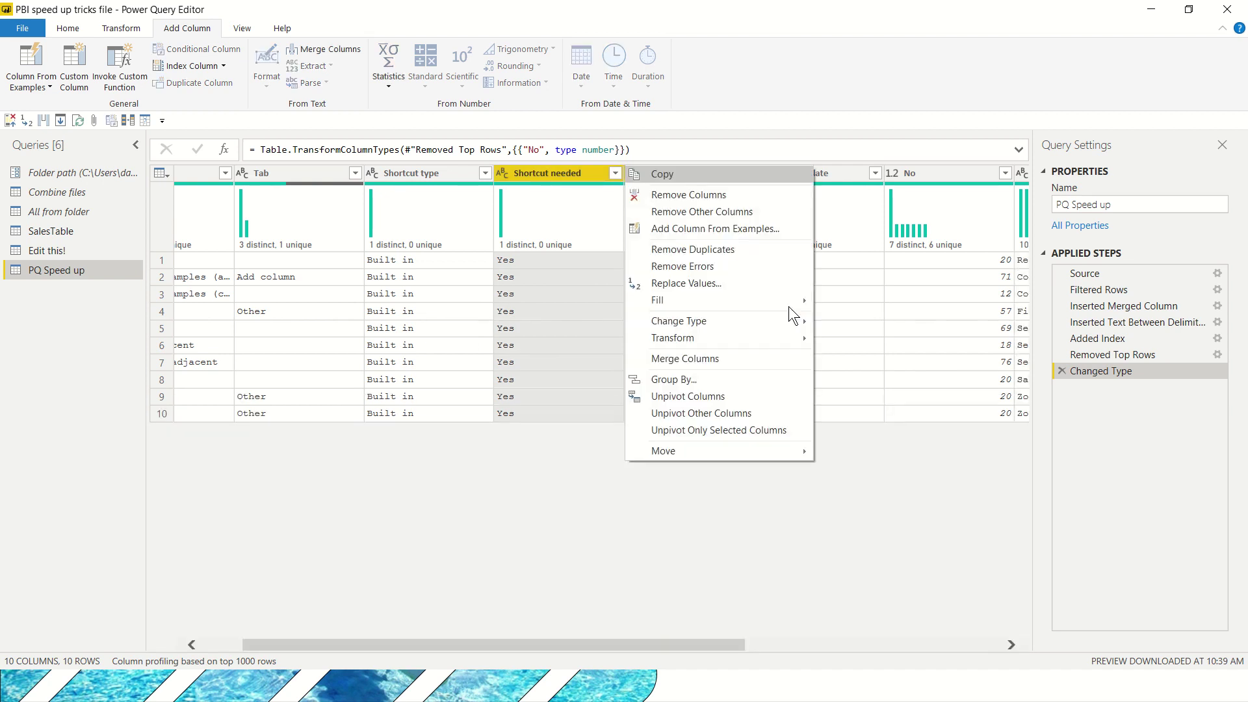
pyautogui.press('Down')
pyautogui.press('Down')
pyautogui.press('Down')
pyautogui.press('Down')
pyautogui.press('Down')
pyautogui.press('Down')
pyautogui.press('Down')
pyautogui.press('Down')
pyautogui.press('Down')
pyautogui.press('Down')
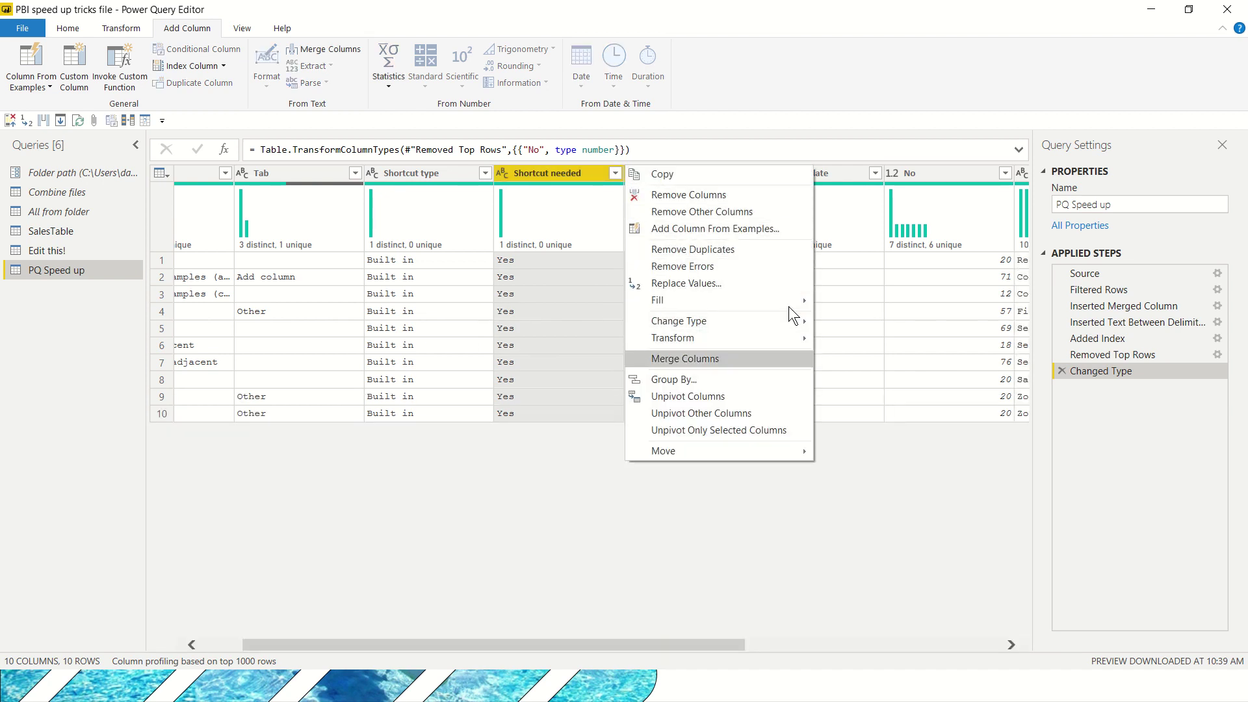
pyautogui.press('Return')
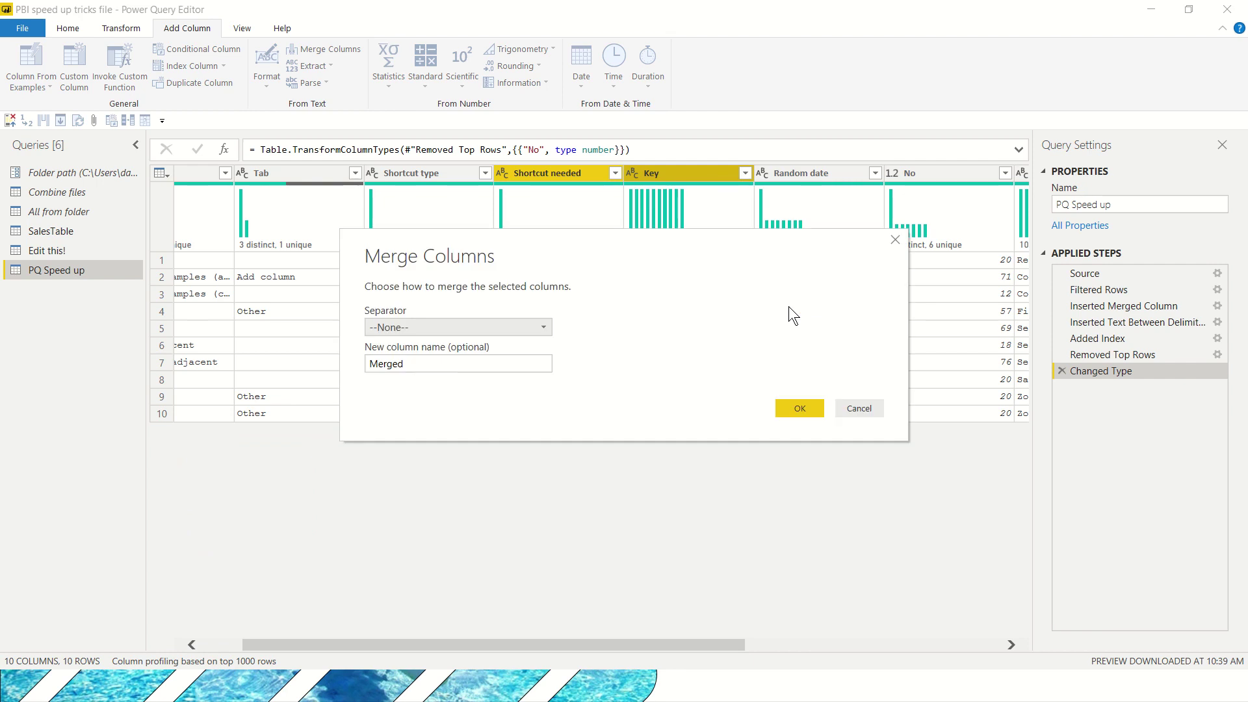
pyautogui.press('Tab')
pyautogui.hotkey('ctrl', 'a')
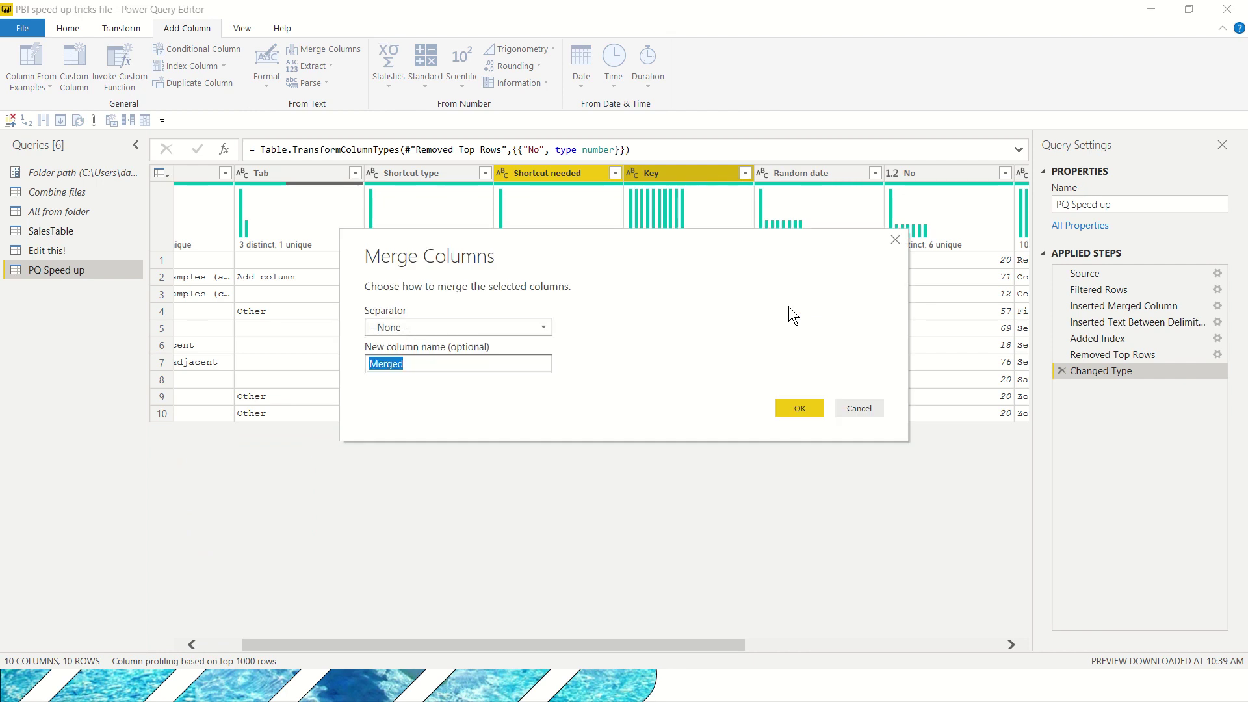
pyautogui.write('New col')
pyautogui.press('Return')
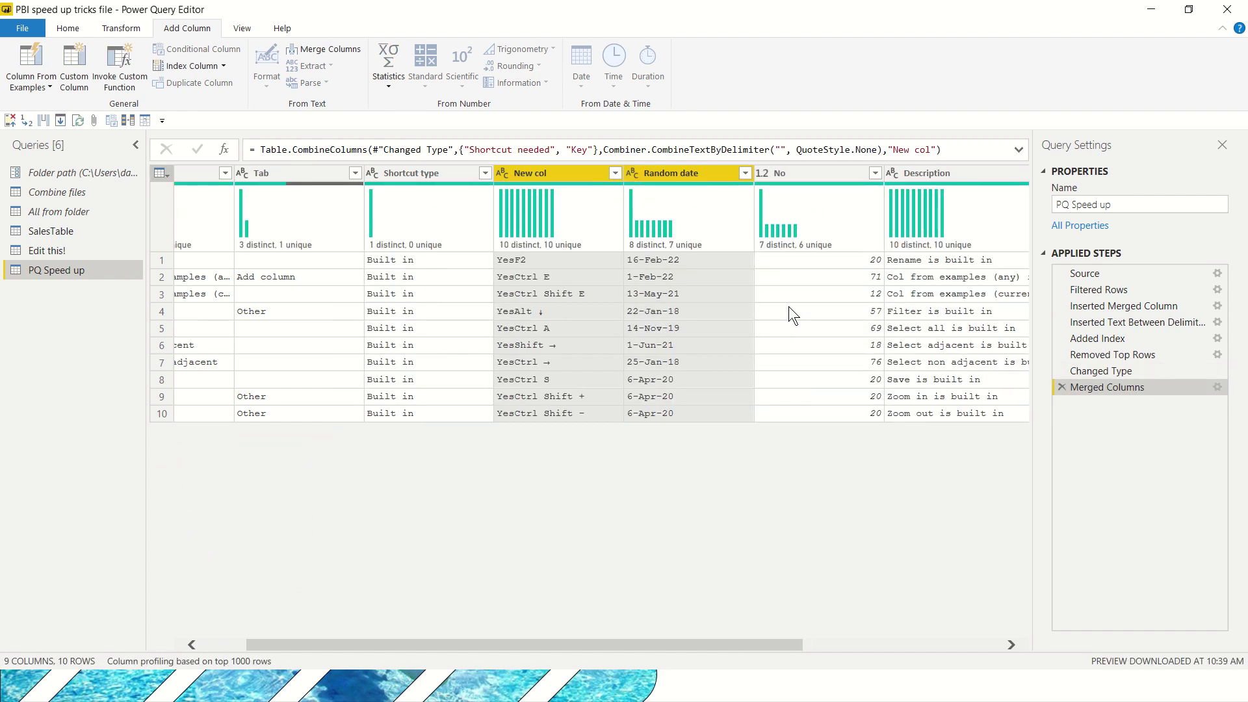
# - Select the Shortcut type column and bring up its options menu
pyautogui.press('Home')
pyautogui.press('Right')
pyautogui.press('Right')
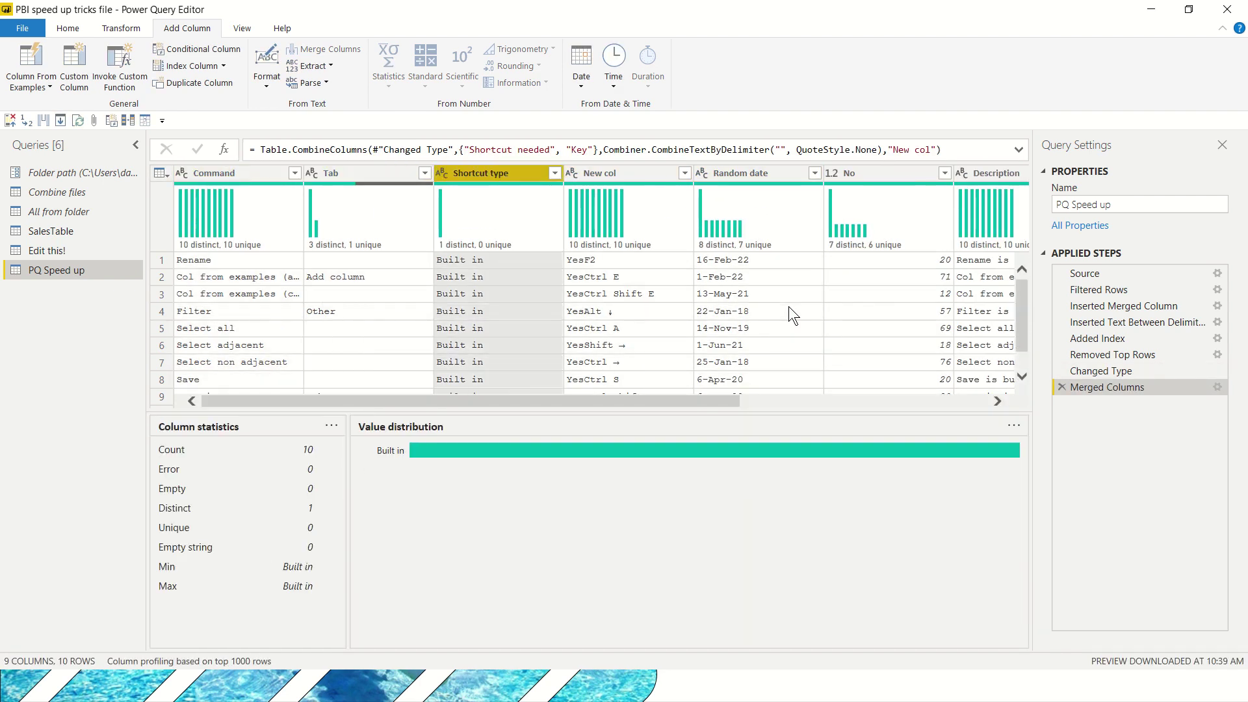
pyautogui.hotkey('shift', 'F10')
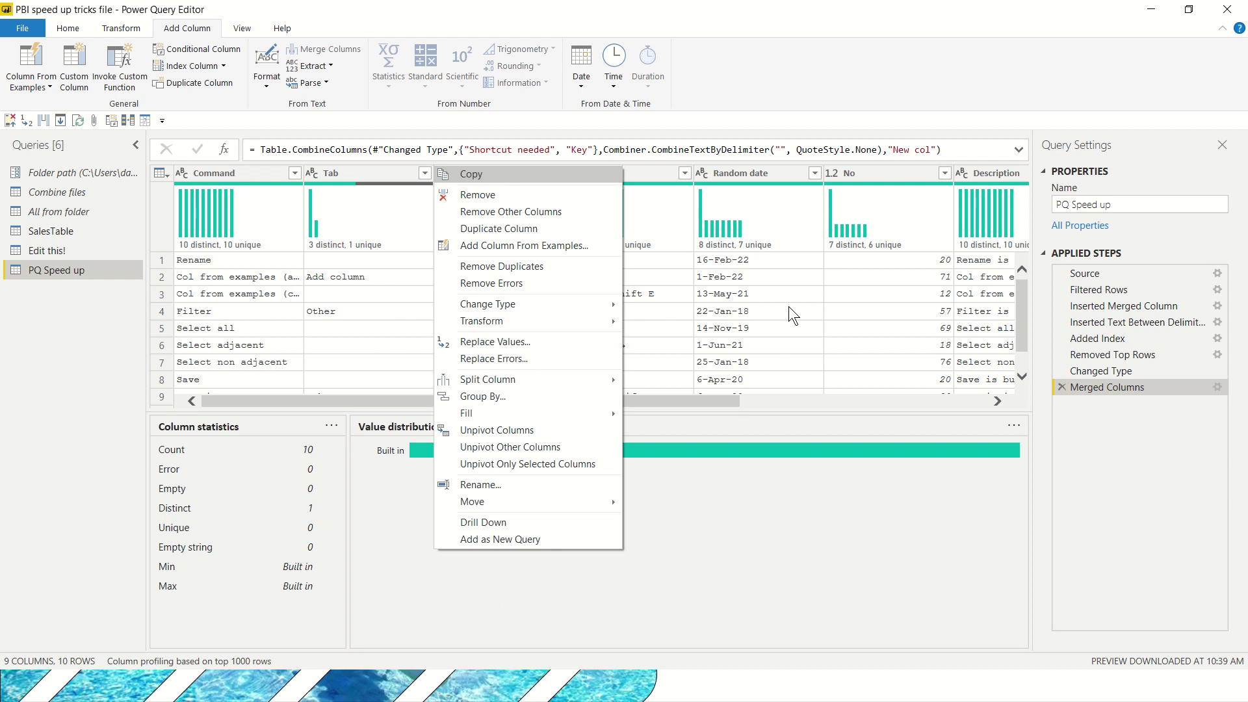
# - Use the column context menu's Move > Left to place Shortcut type between Command and Tab
pyautogui.press('Down')
pyautogui.press('Down')
pyautogui.press('Down')
pyautogui.press('Down')
pyautogui.press('Down')
pyautogui.press('Down')
pyautogui.press('Down')
pyautogui.press('Down')
pyautogui.press('Down')
pyautogui.press('Down')
pyautogui.press('Down')
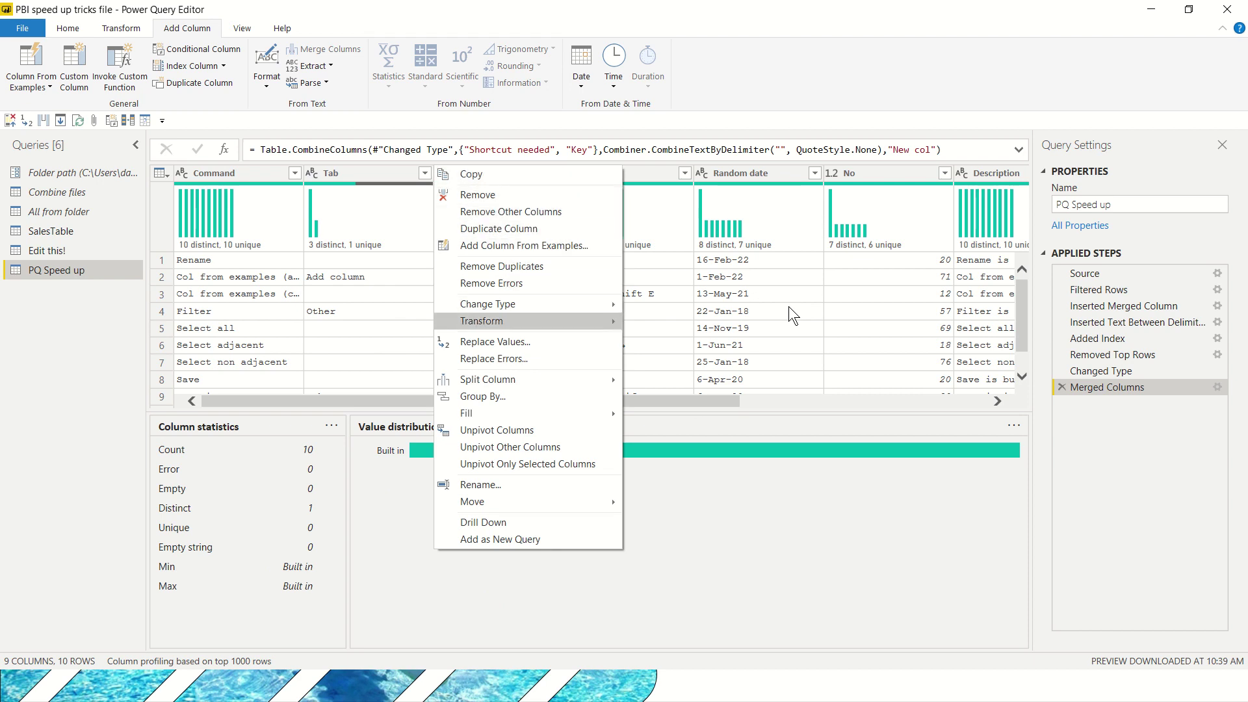
pyautogui.press('Down')
pyautogui.press('Down')
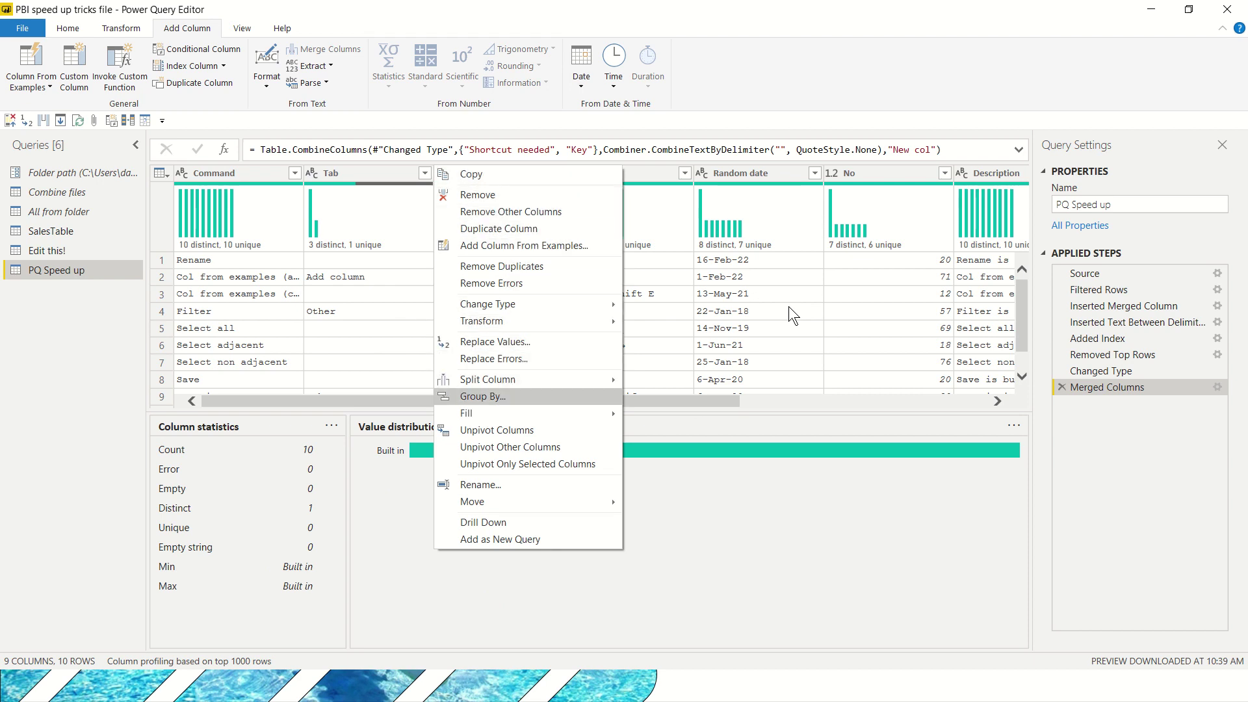
pyautogui.press('Down')
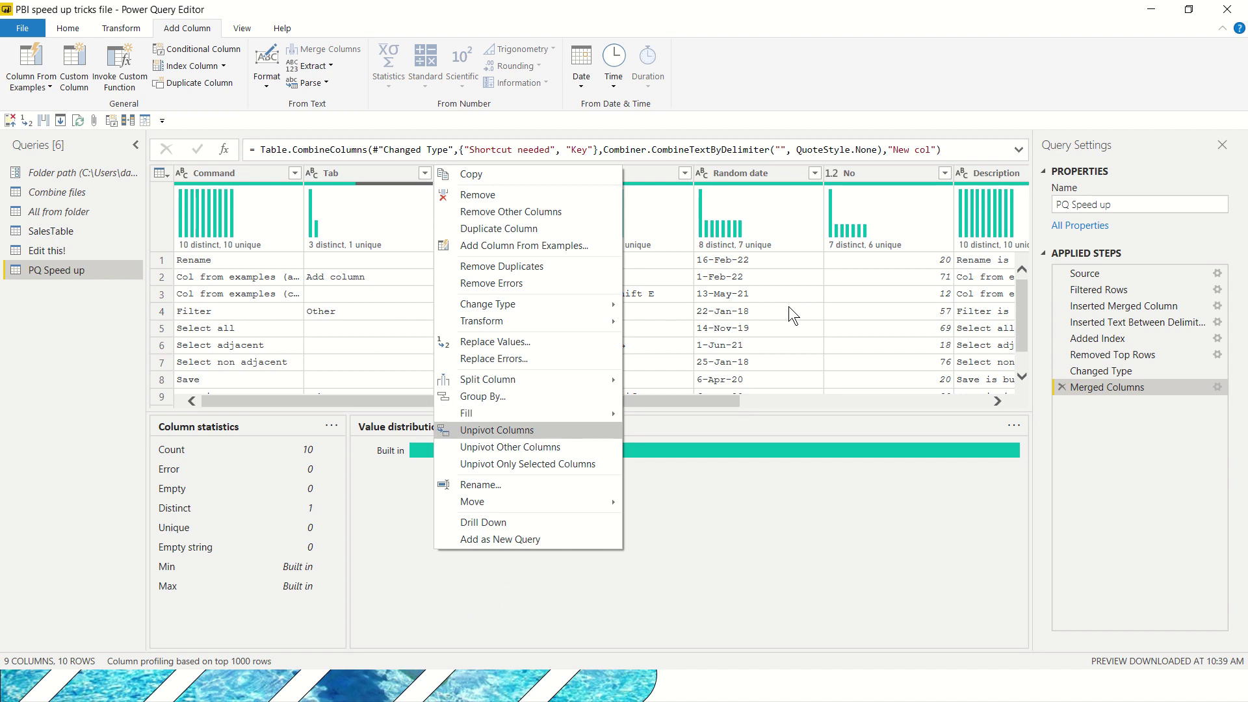
pyautogui.press('Down')
pyautogui.press('Down')
pyautogui.press('Down')
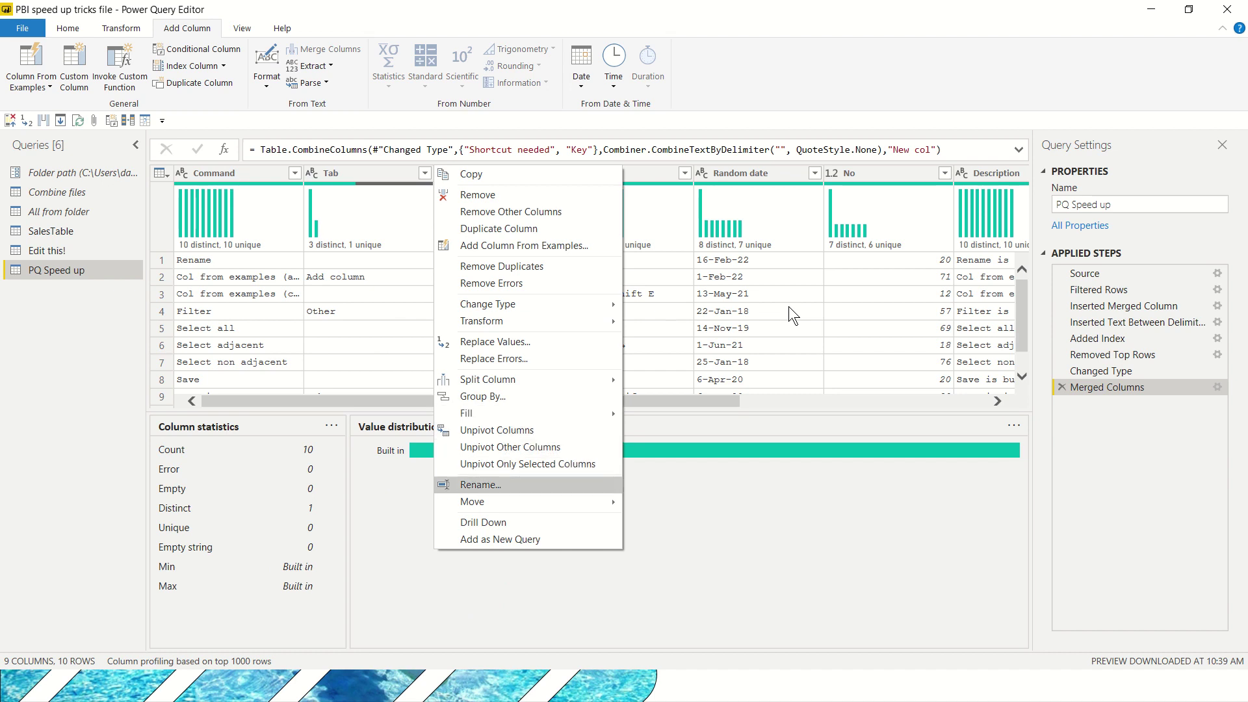
pyautogui.press('Down')
pyautogui.press('Right')
pyautogui.press('Return')
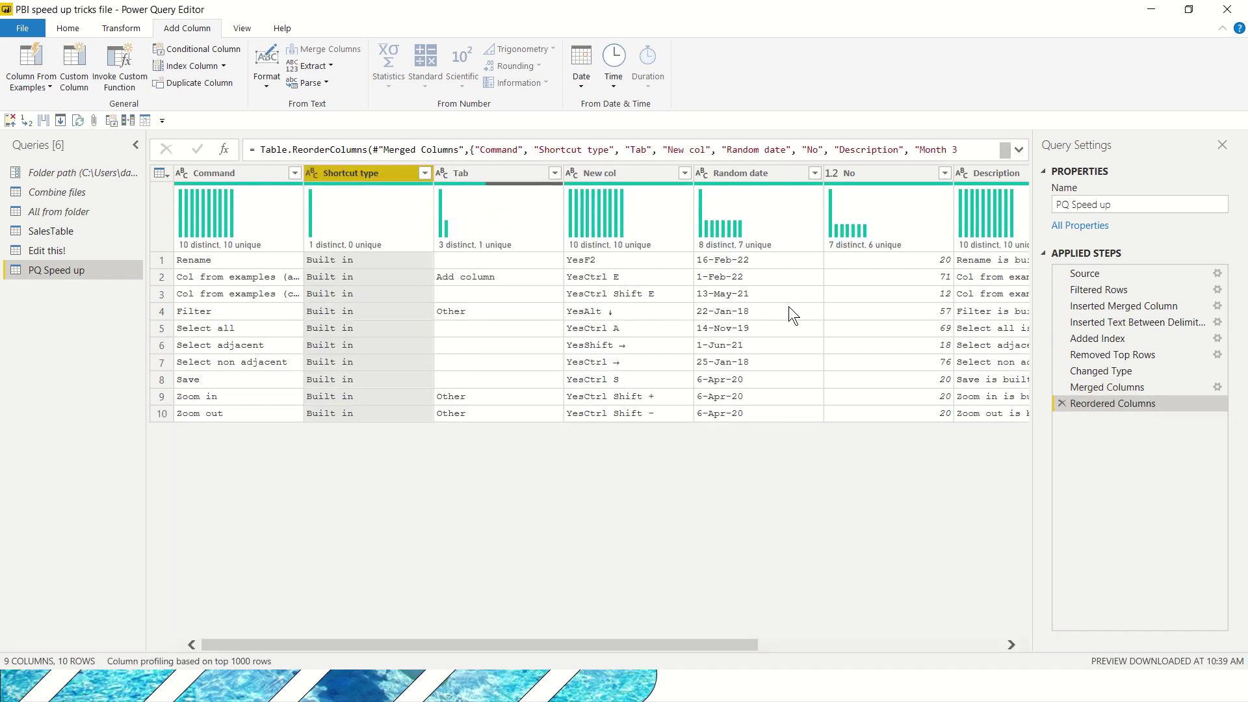
# - Select the Command column and open, then dismiss, its context menu
pyautogui.press('Right')
pyautogui.press('Right')
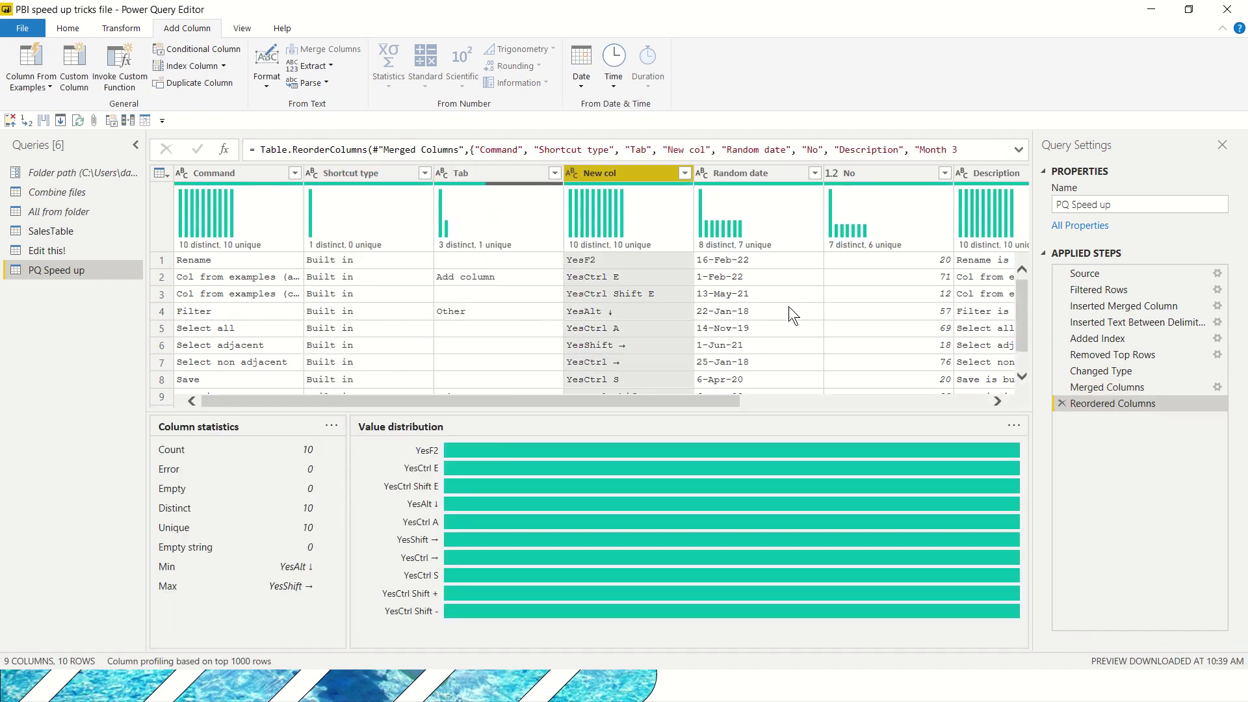
pyautogui.press('Left')
pyautogui.press('Left')
pyautogui.press('Left')
pyautogui.hotkey('shift', 'F10')
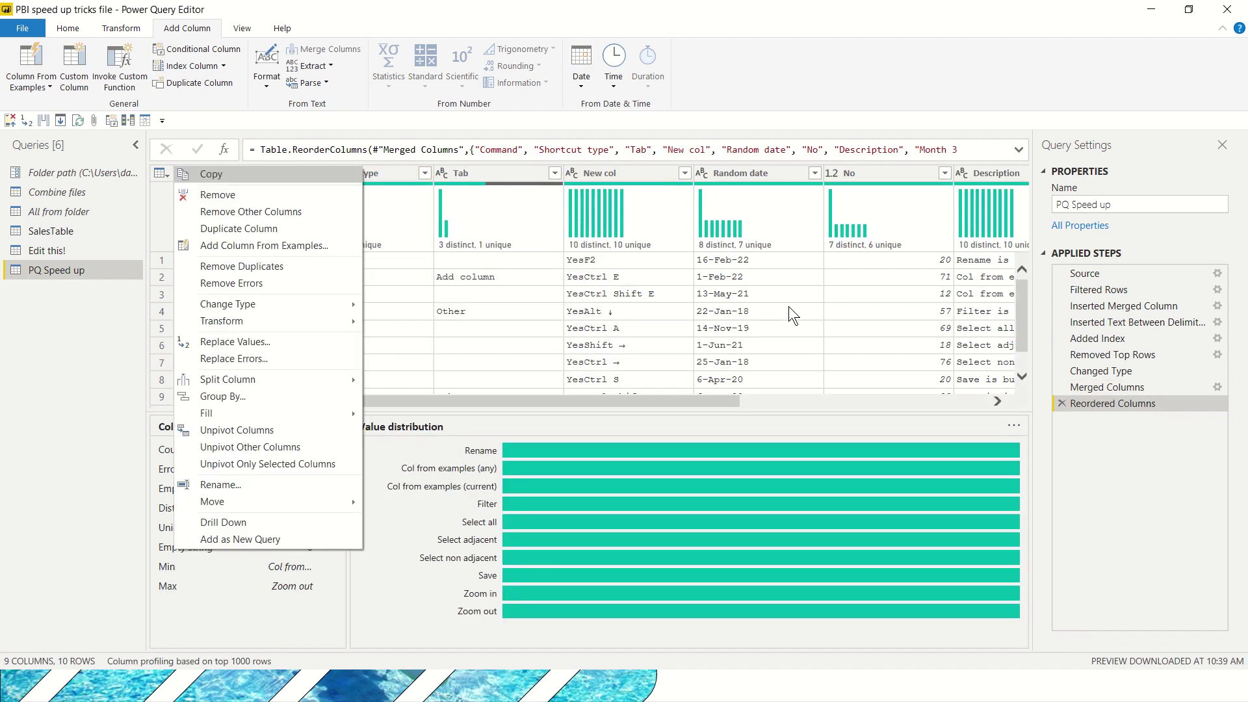
pyautogui.press('Escape')
# - Select the Random date column
pyautogui.press('Right')
pyautogui.press('Right')
pyautogui.press('Right')
pyautogui.press('Right')
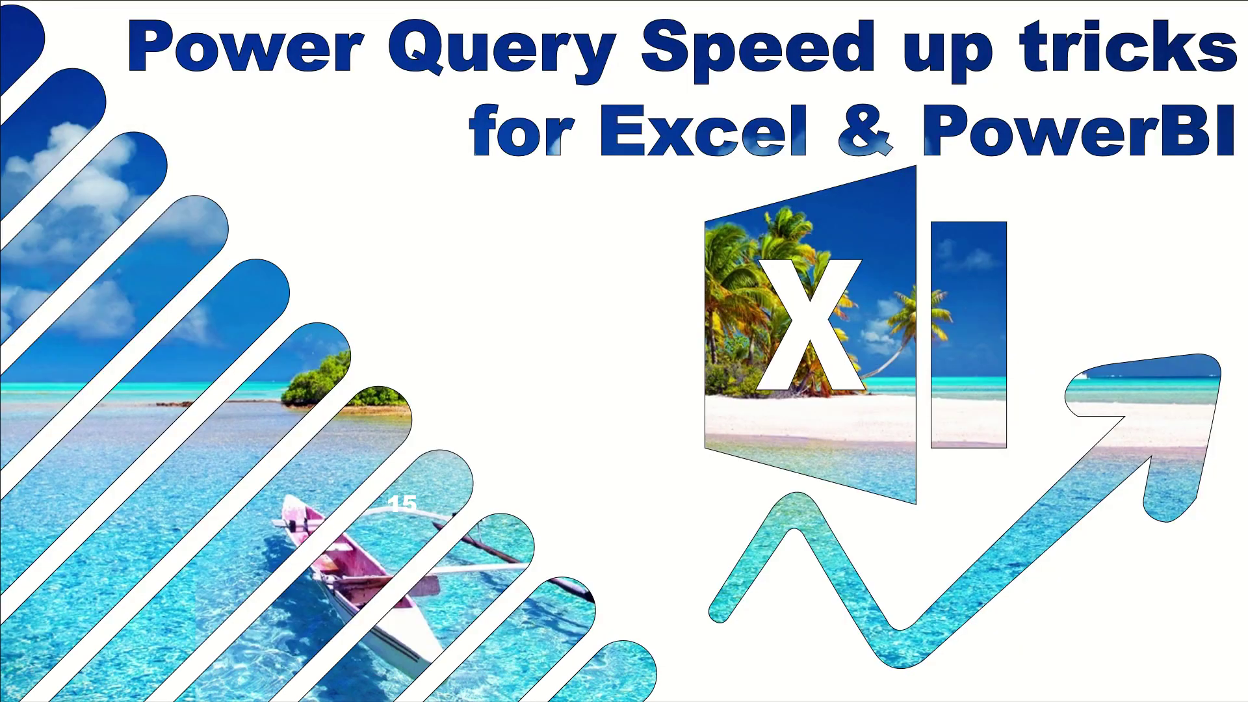
# - In Excel, add Copy to the Quick Access Toolbar via More Commands, then return to Power Query
pyautogui.hotkey('alt', 'Tab')
pyautogui.press('Tab')
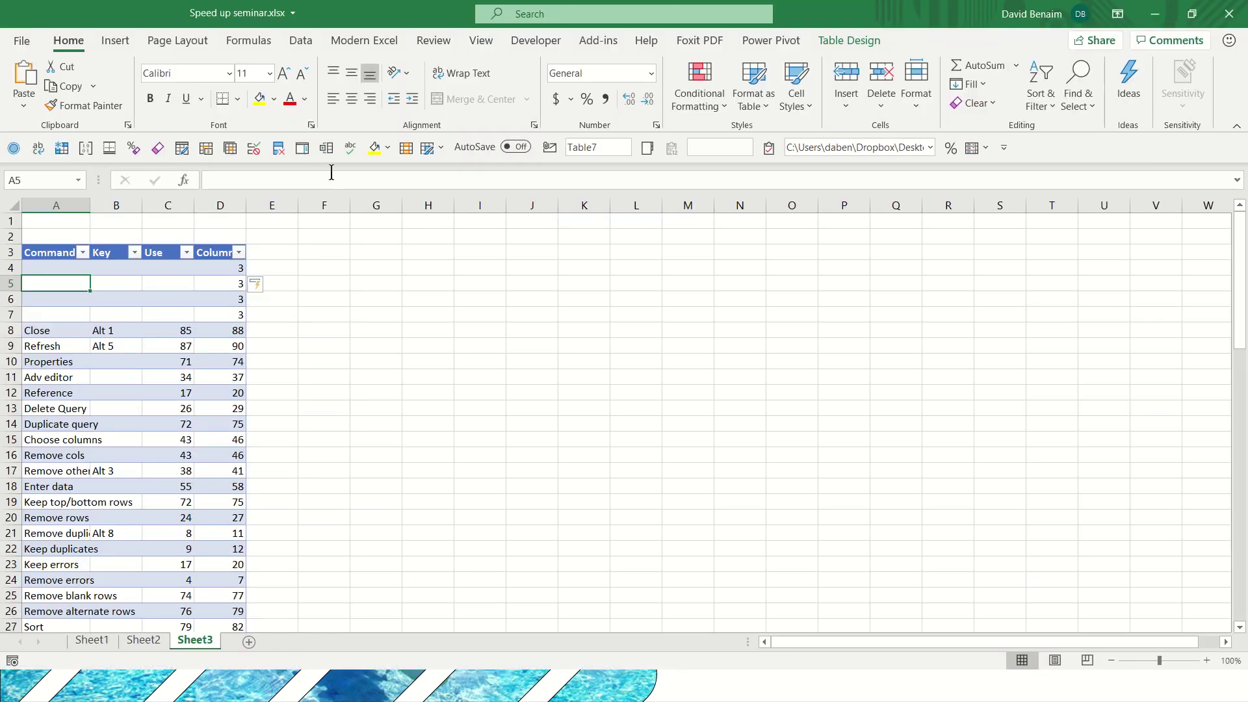
pyautogui.click(1003, 148)
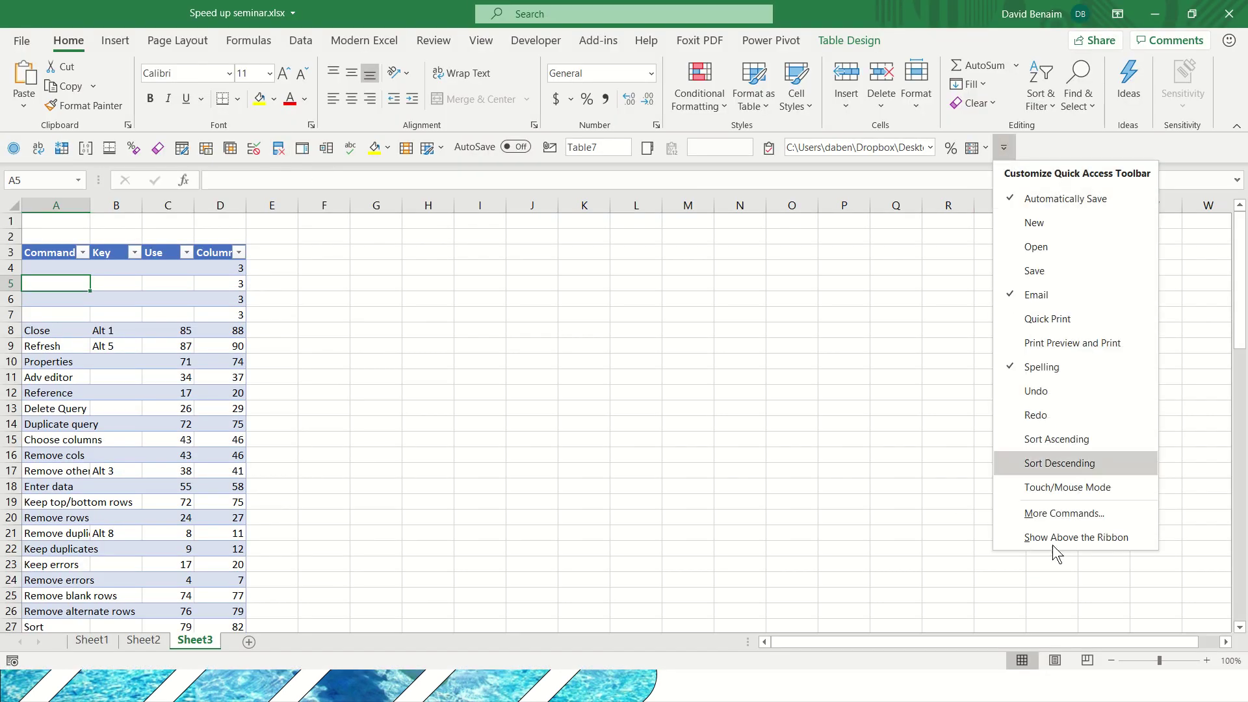
pyautogui.click(1057, 528)
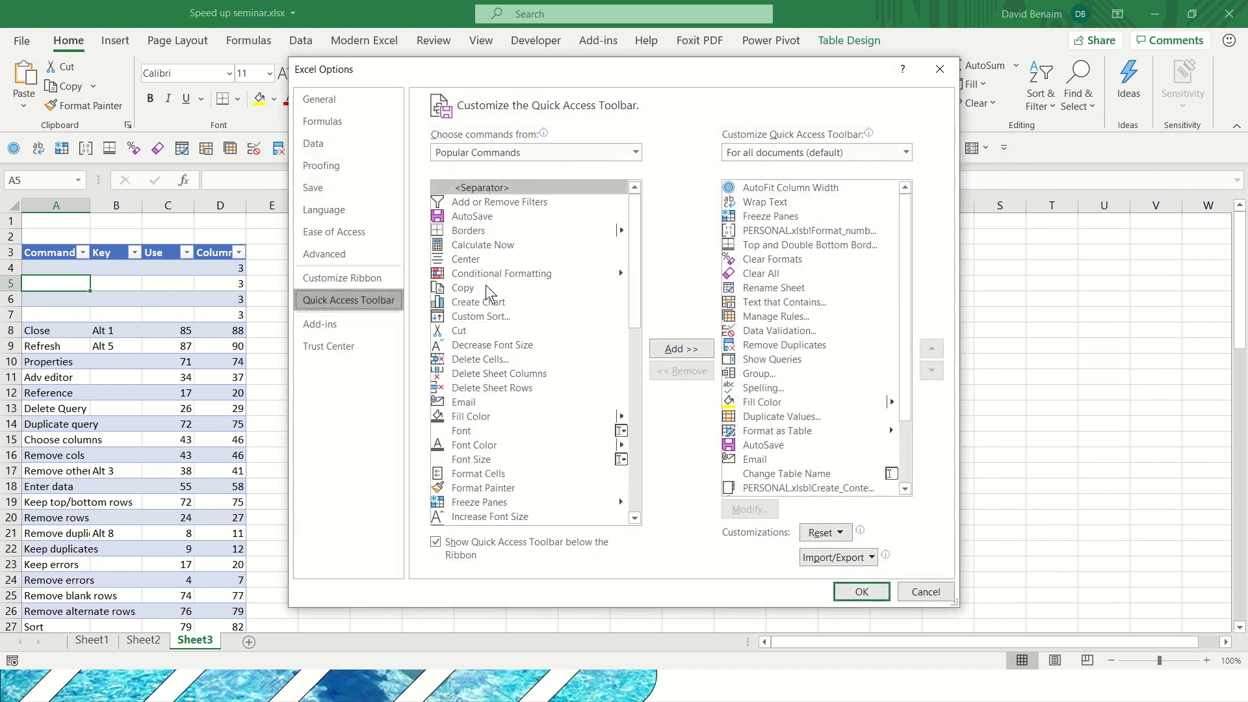
pyautogui.click(488, 288)
pyautogui.click(688, 357)
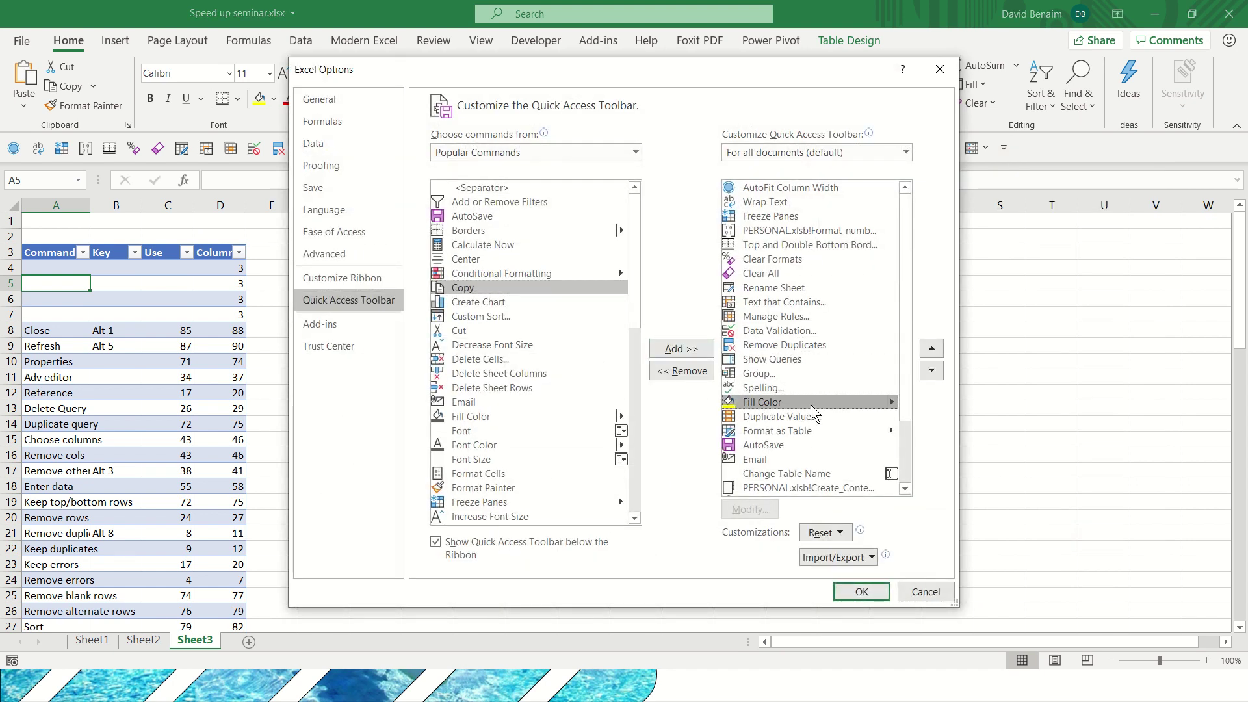
pyautogui.press('Return')
pyautogui.hotkey('alt', 'Tab')
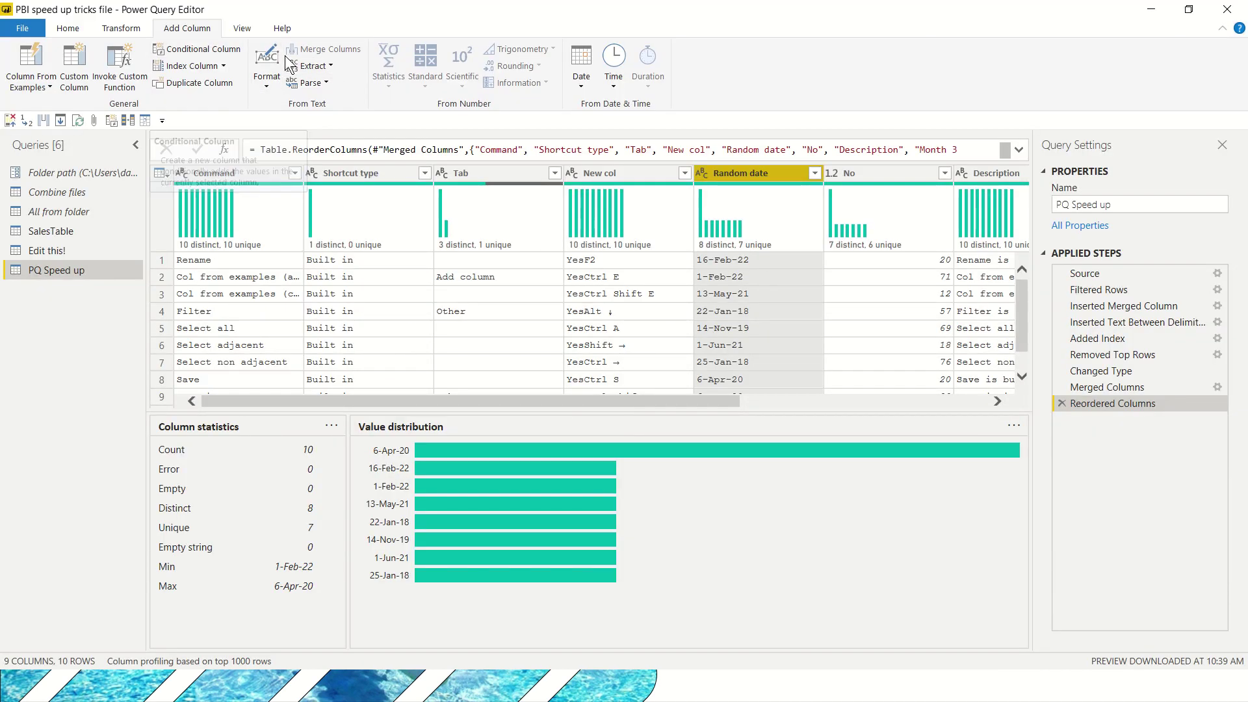
pyautogui.rightClick(309, 65)
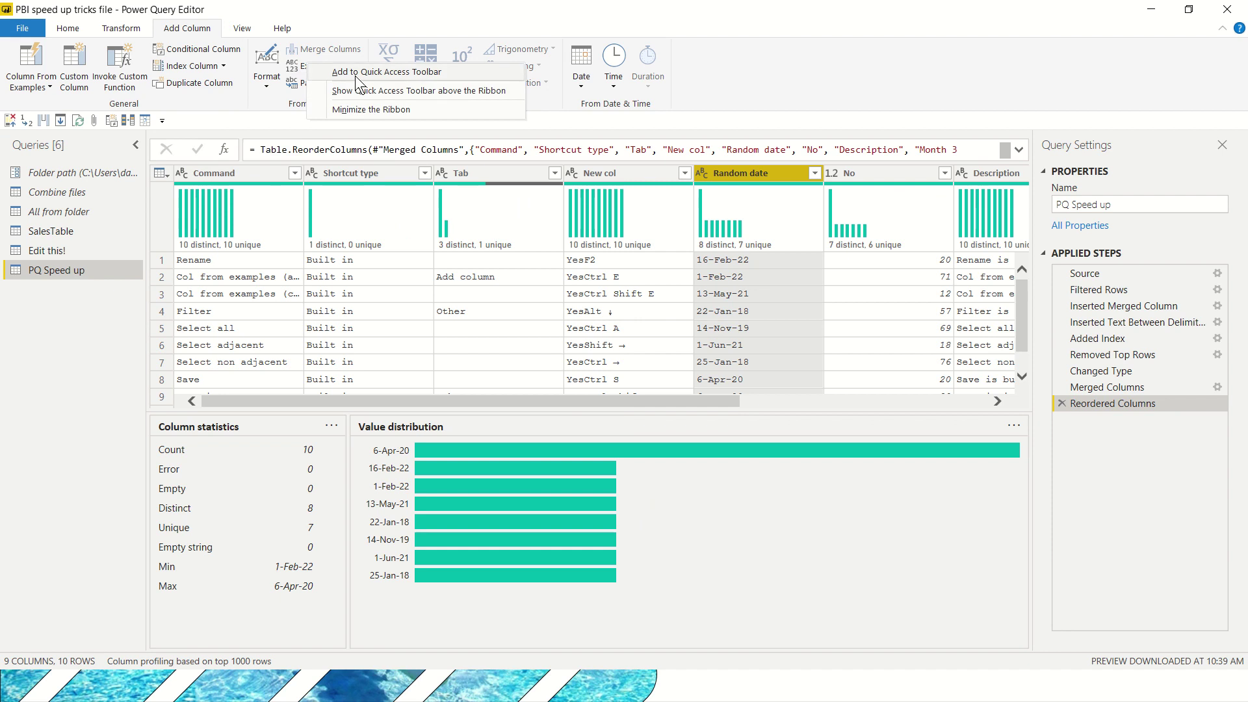
pyautogui.click(355, 74)
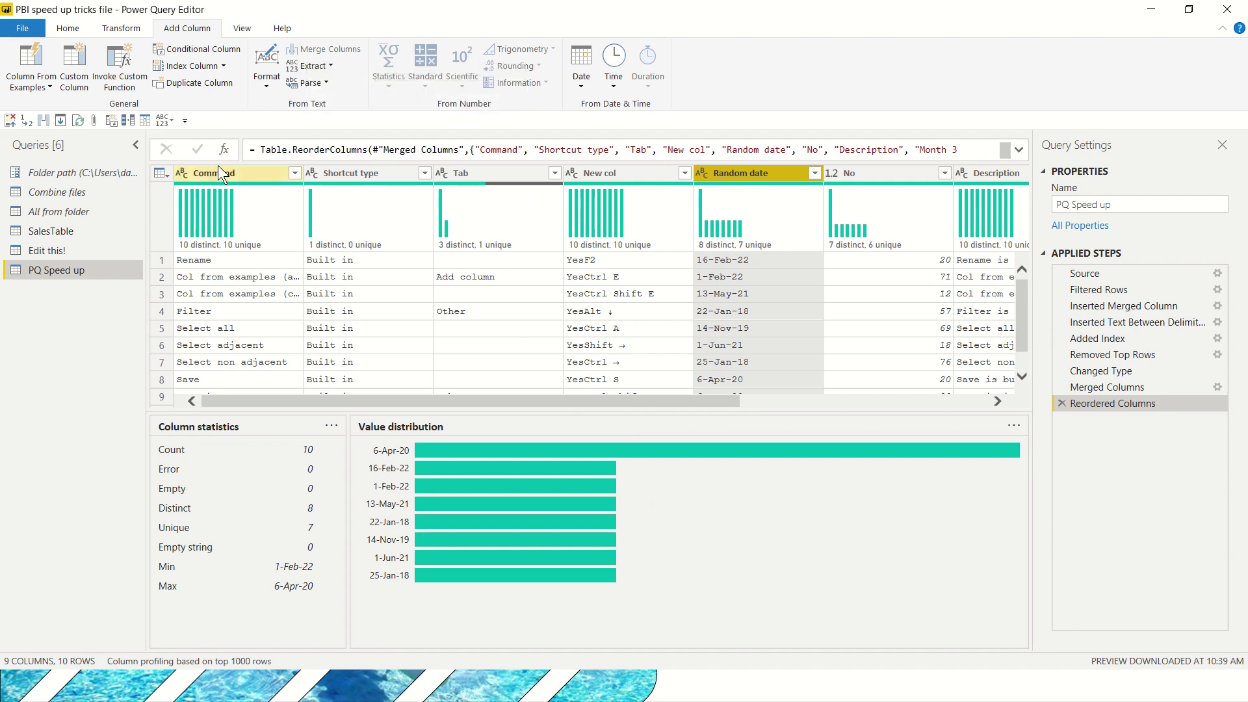
pyautogui.rightClick(166, 124)
pyautogui.click(227, 131)
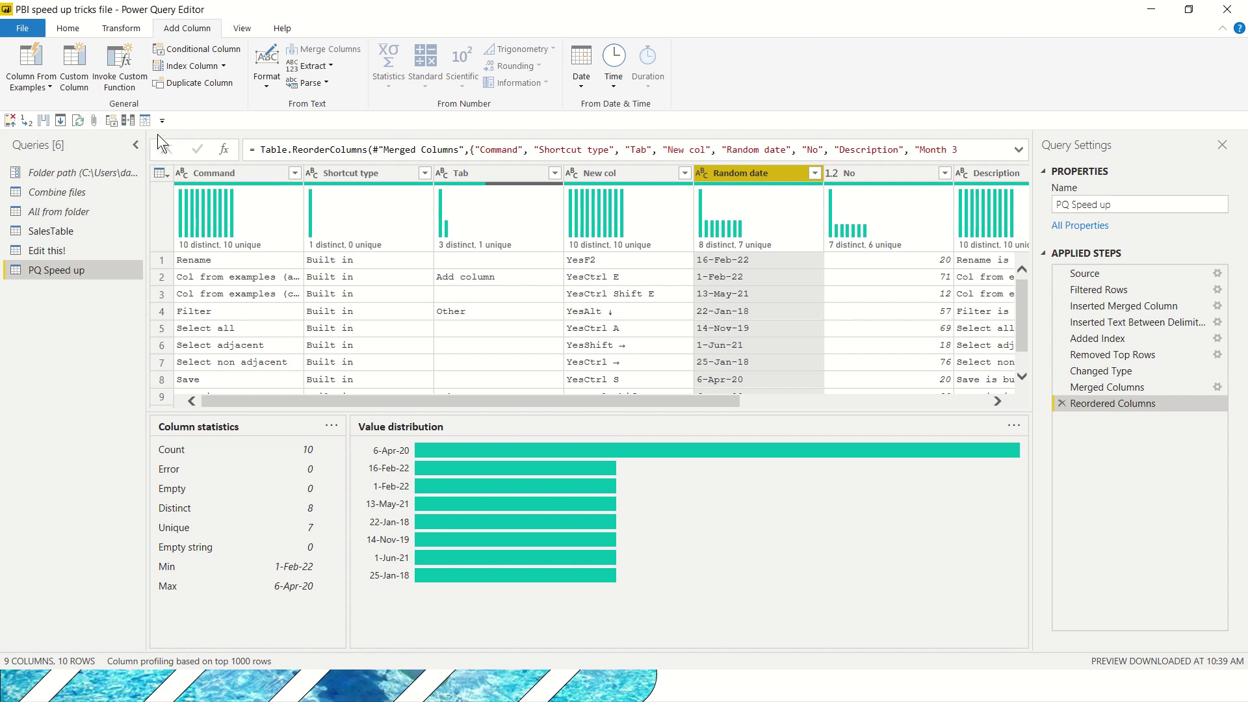
pyautogui.click(631, 173)
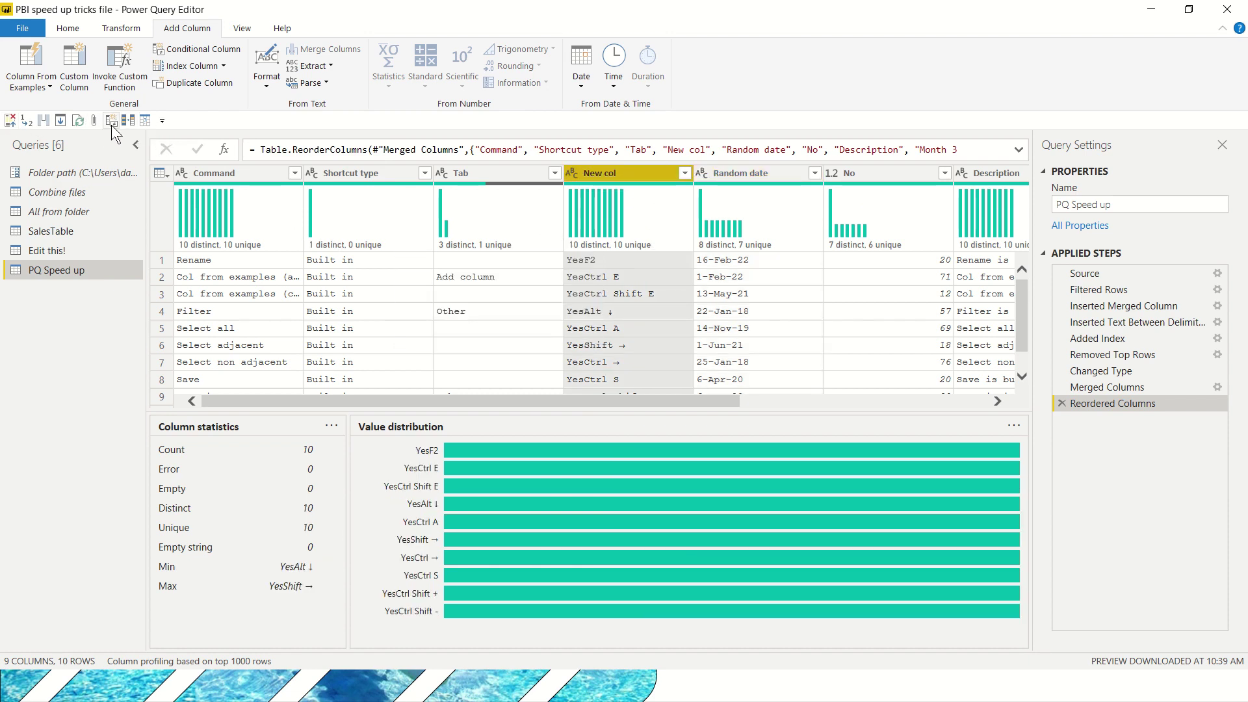
pyautogui.moveTo(288, 207)
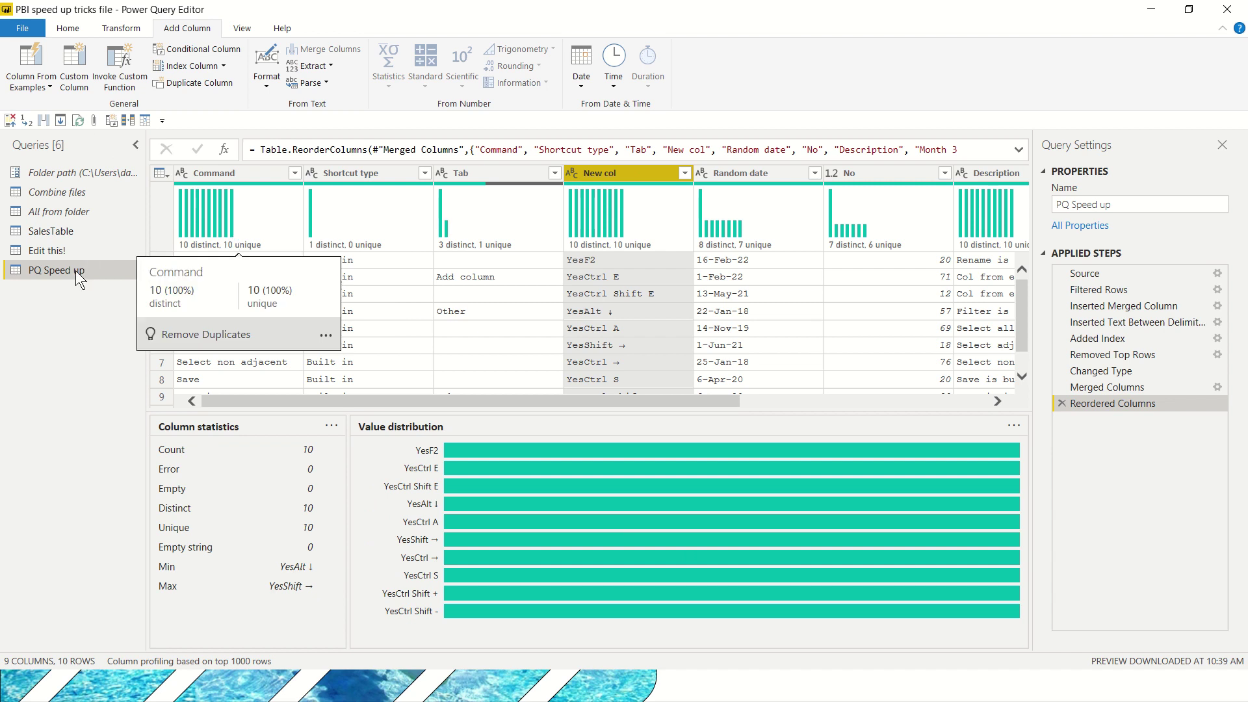
# - Reference PQ Speed up as a new query, then try and undo Remove Duplicates on Shortcut type
pyautogui.click(96, 123)
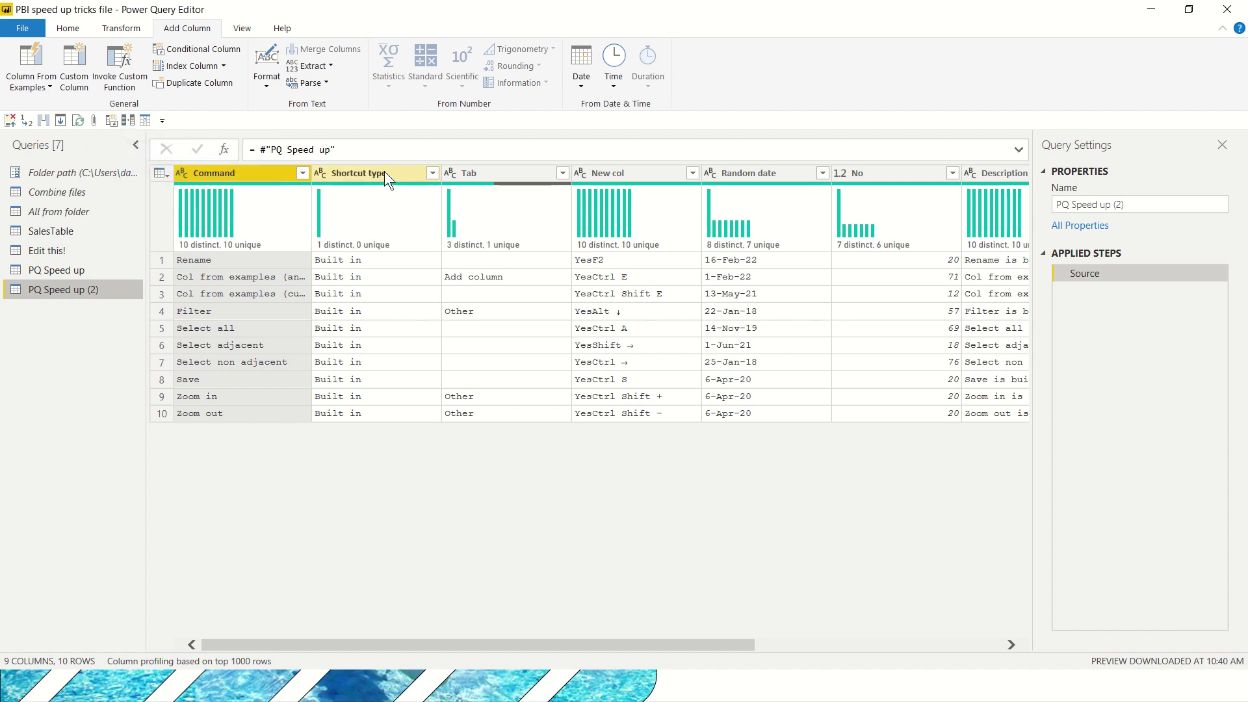
pyautogui.click(384, 173)
pyautogui.click(127, 122)
pyautogui.click(1060, 290)
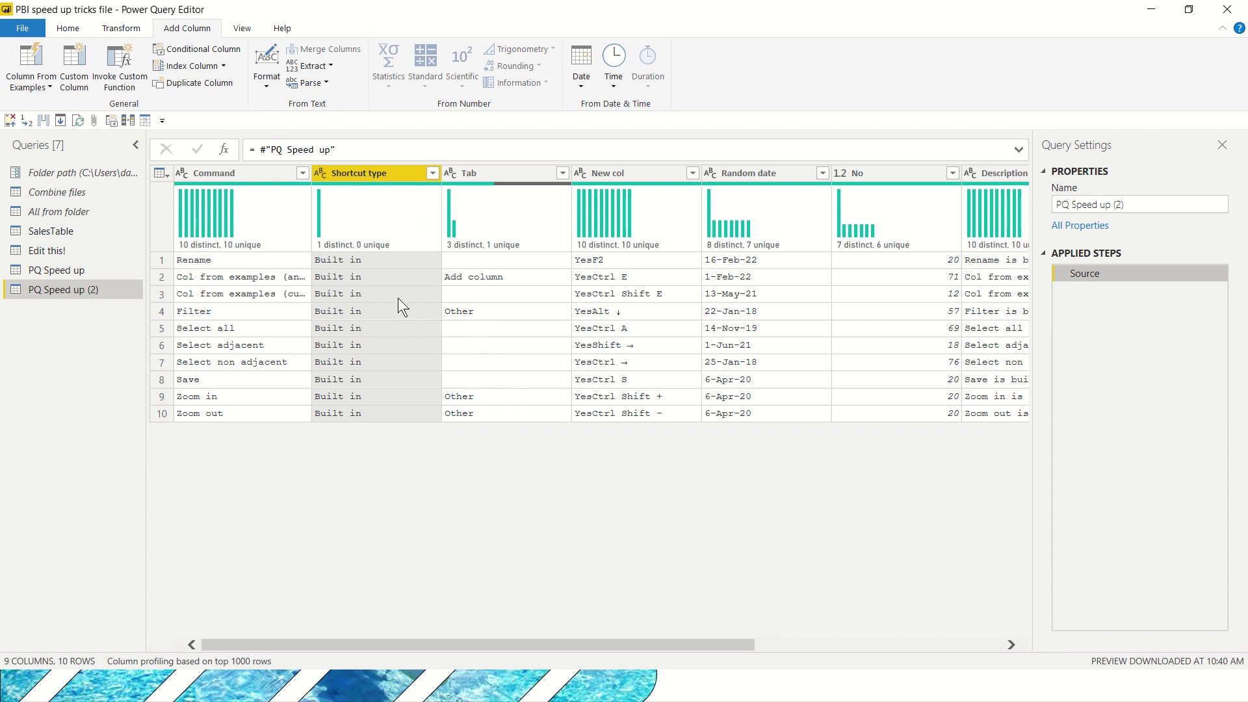
# - Fill down the Tab column in PQ Speed up (2) with Alt+4, then switch to PQ Speed up
pyautogui.press('alt')
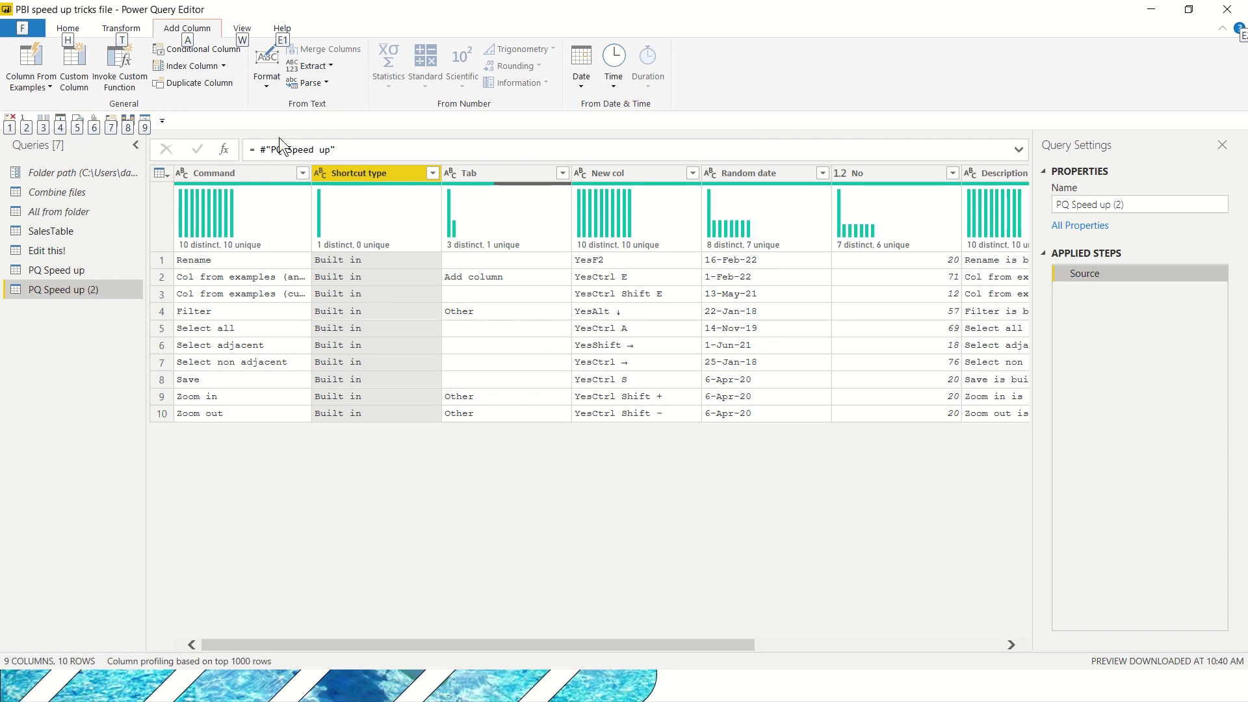
pyautogui.click(497, 172)
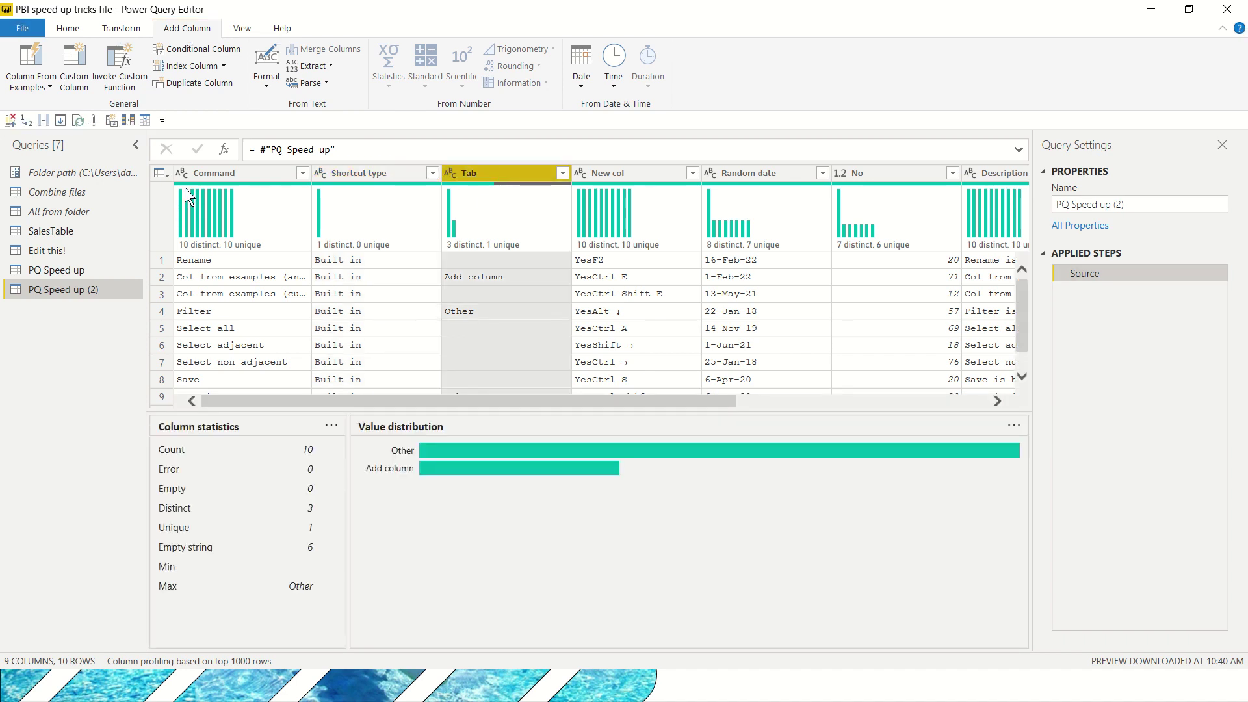
pyautogui.moveTo(362, 233)
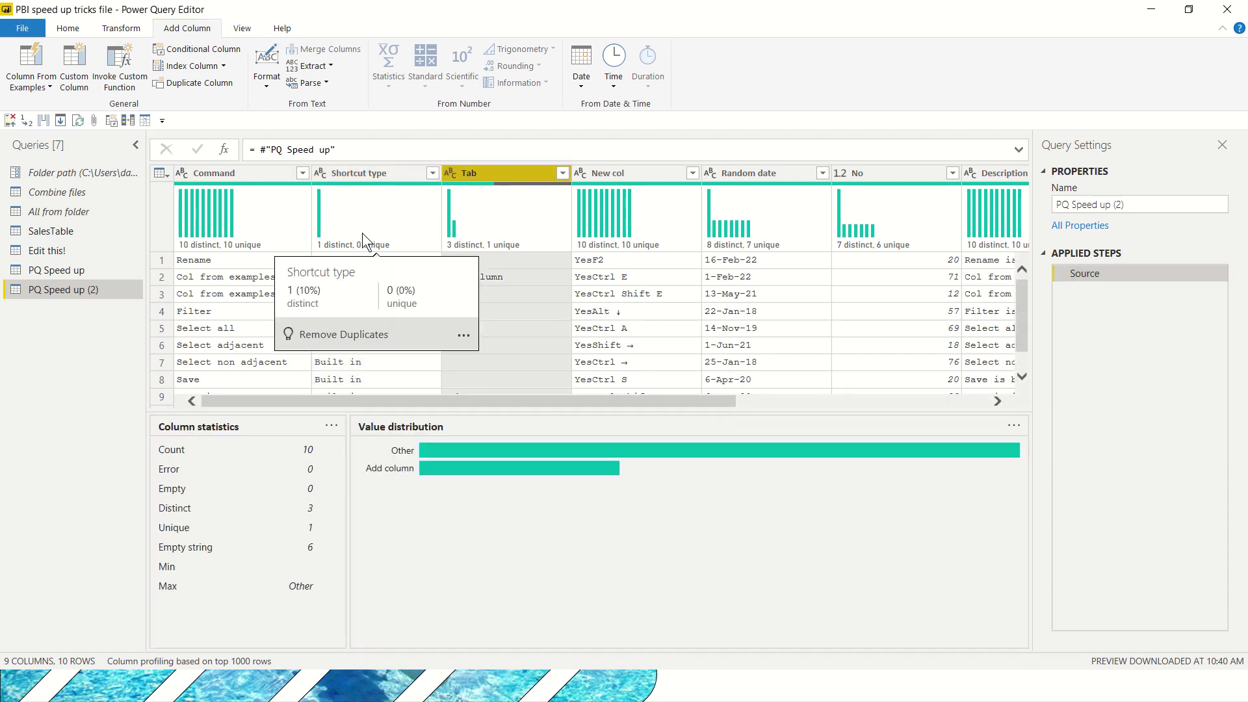
pyautogui.hotkey('alt', '4')
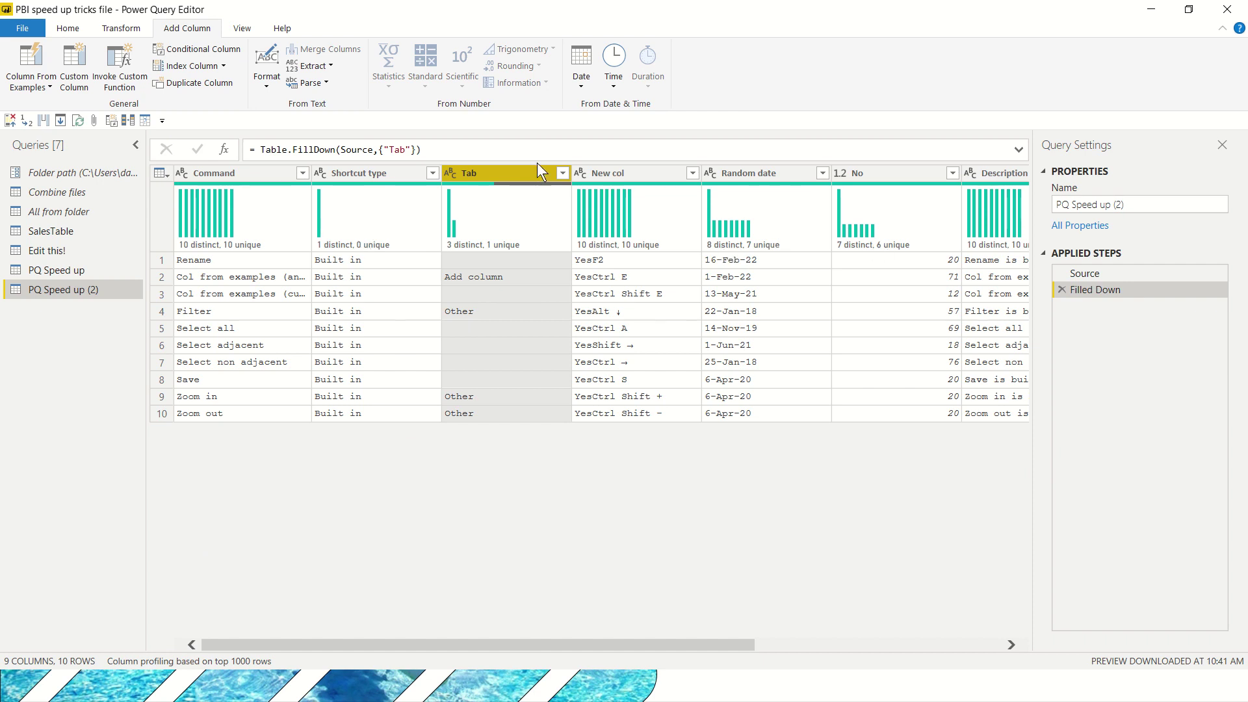
pyautogui.click(61, 271)
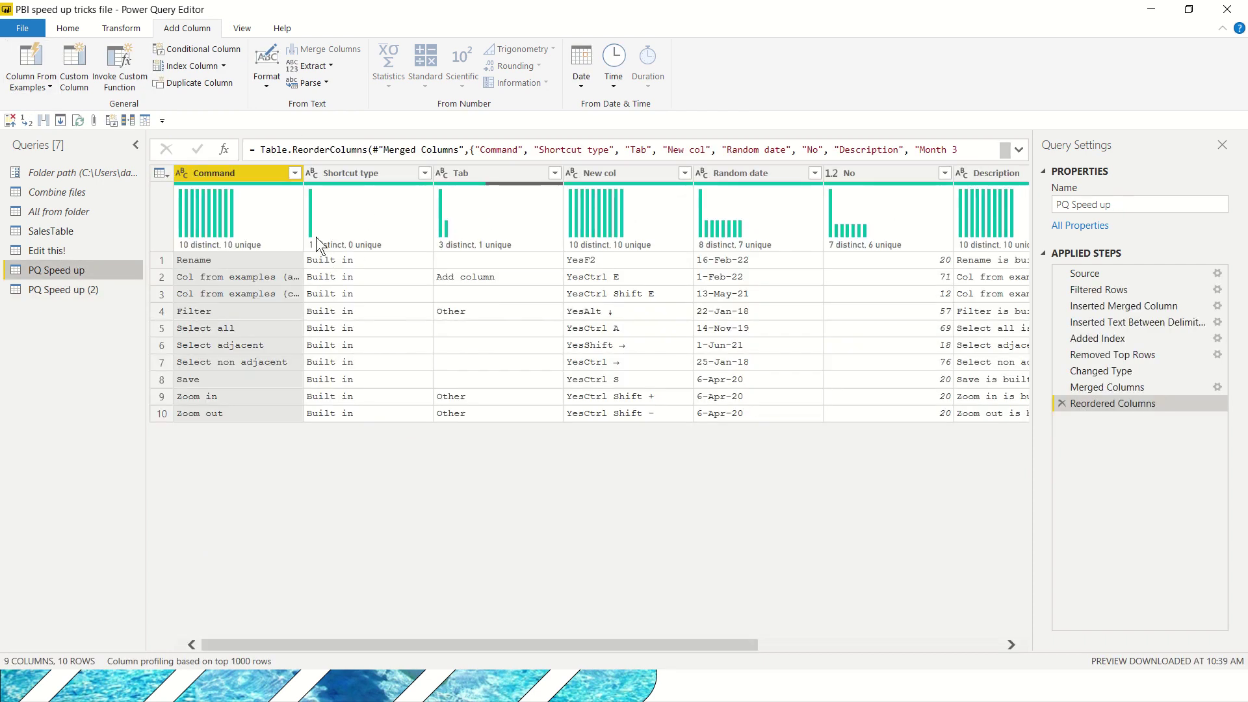
# - In Edit this!, fill Item name down with Alt+4, then open and cancel Add Conditional Column
pyautogui.click(99, 254)
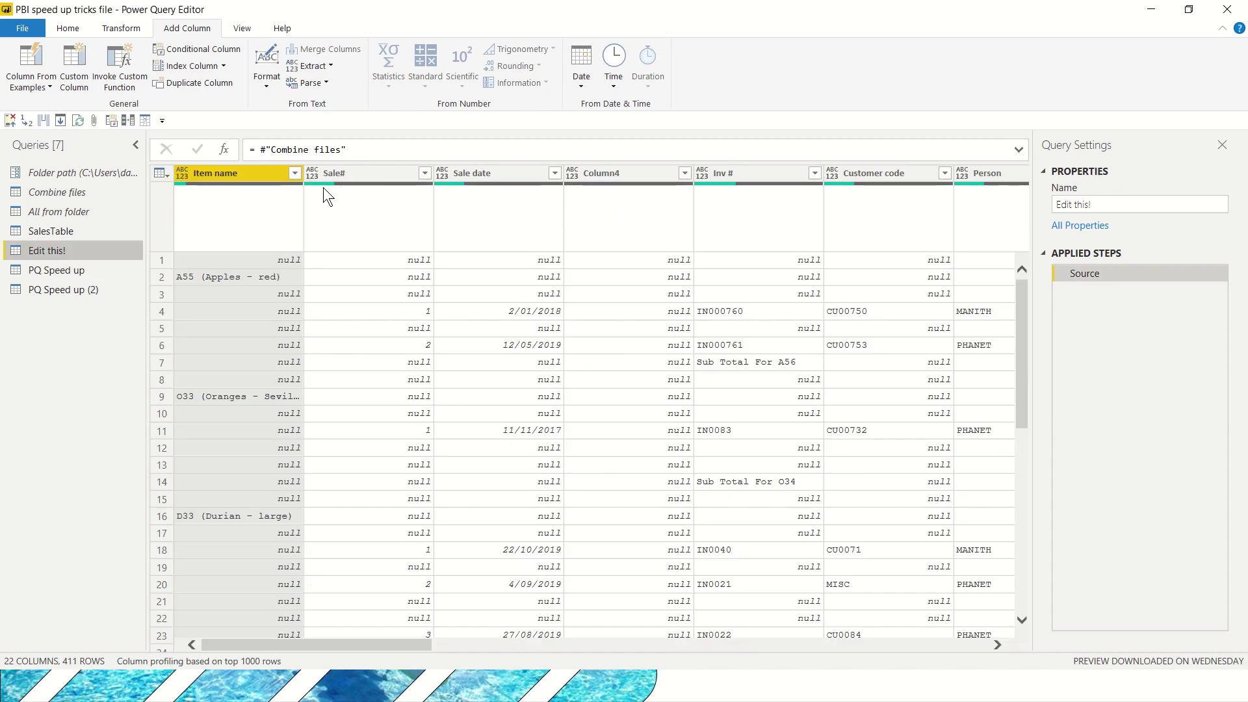
pyautogui.hotkey('alt', '4')
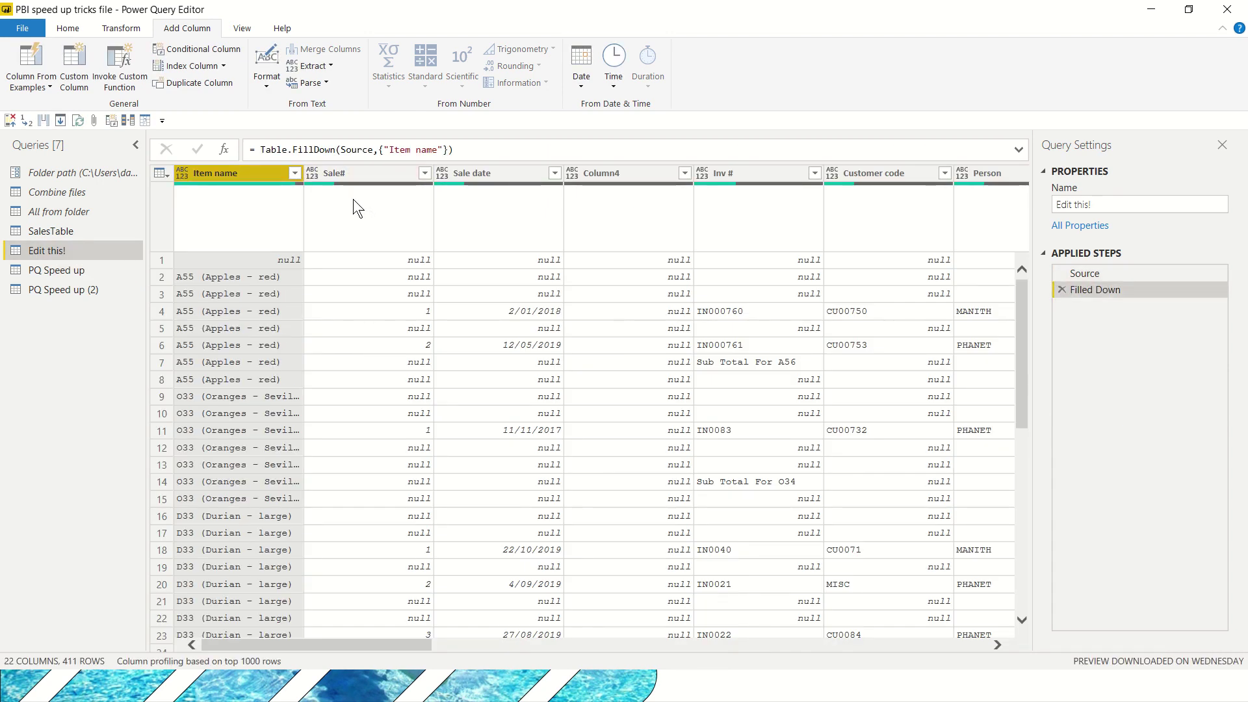
pyautogui.press('Down')
pyautogui.press('Down')
pyautogui.press('Down')
pyautogui.press('Down')
pyautogui.press('Down')
pyautogui.press('Down')
pyautogui.press('Down')
pyautogui.press('Down')
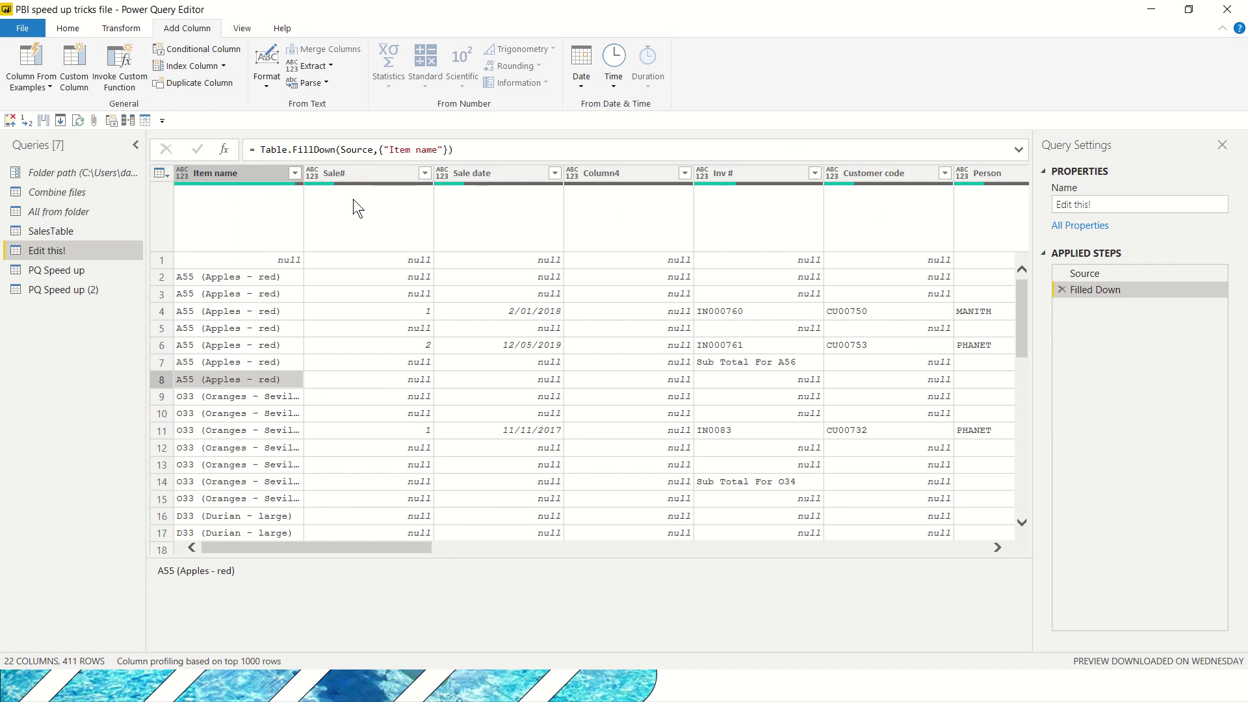
pyautogui.hotkey('alt', '7')
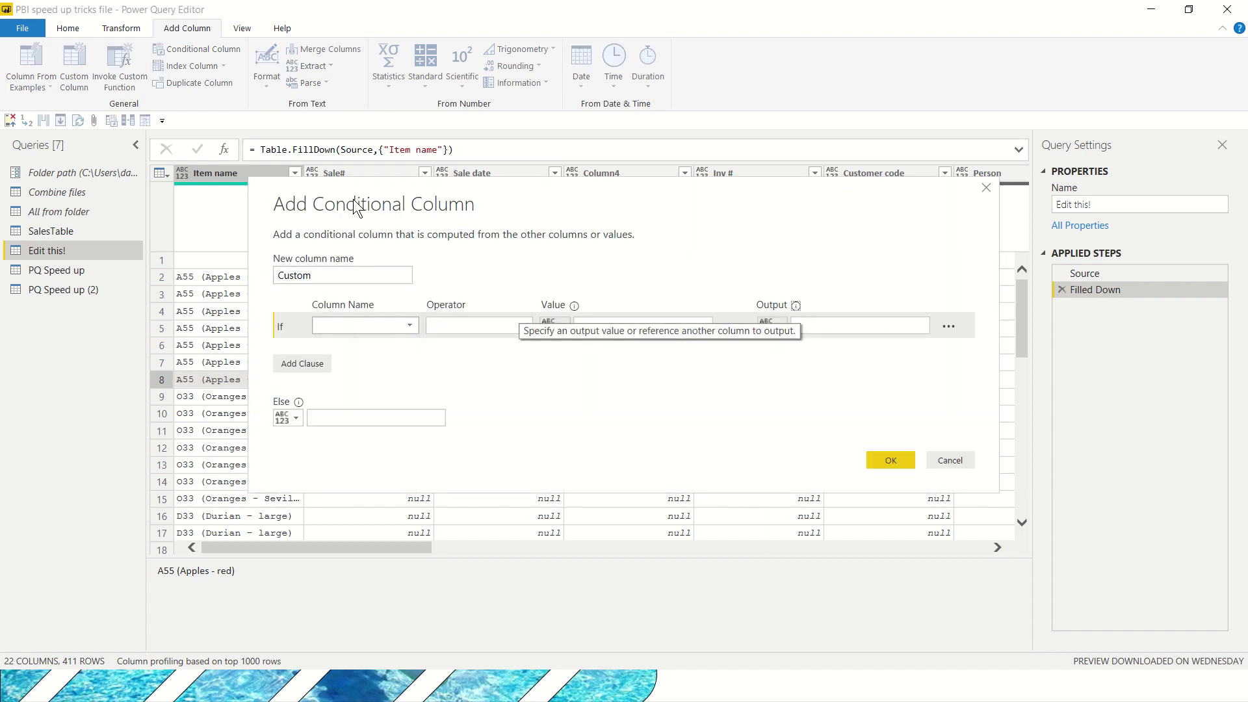
pyautogui.press('Escape')
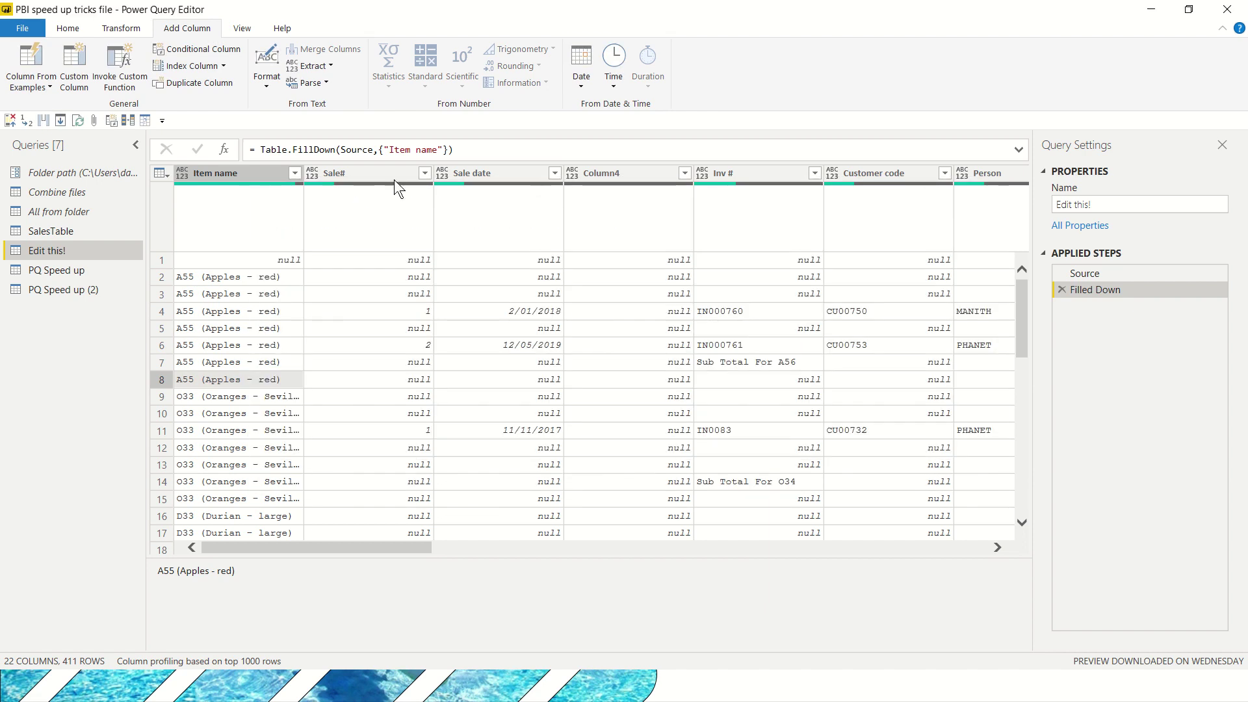
pyautogui.click(236, 173)
pyautogui.hotkey('alt', '1')
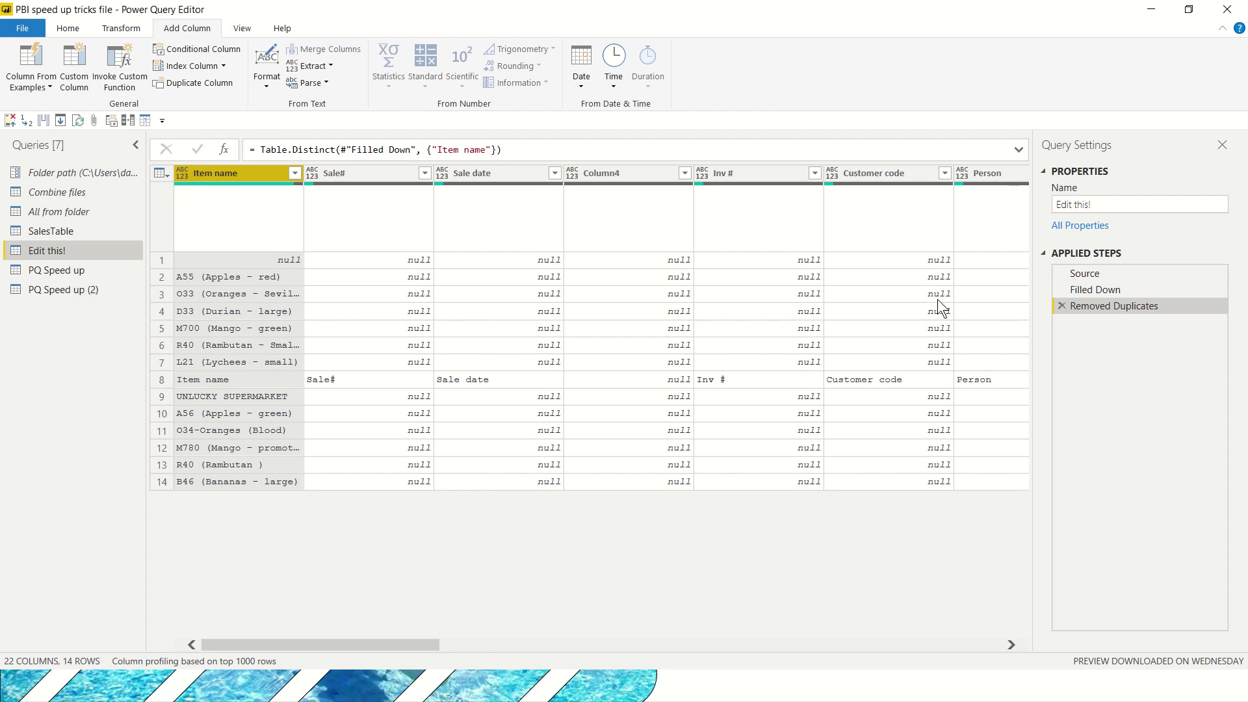
pyautogui.click(1062, 306)
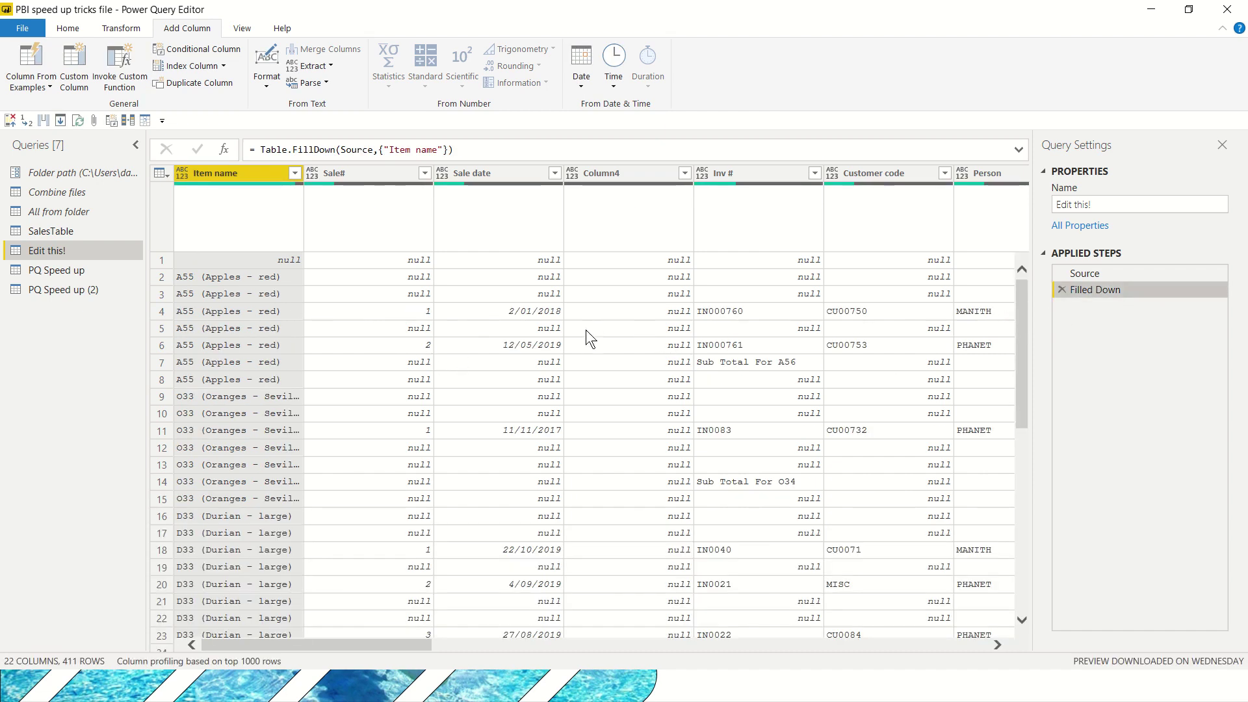
# - Replace Apples with Pears in the Item name column, then check the values in row 11
pyautogui.hotkey('alt', 'h')
pyautogui.press('r')
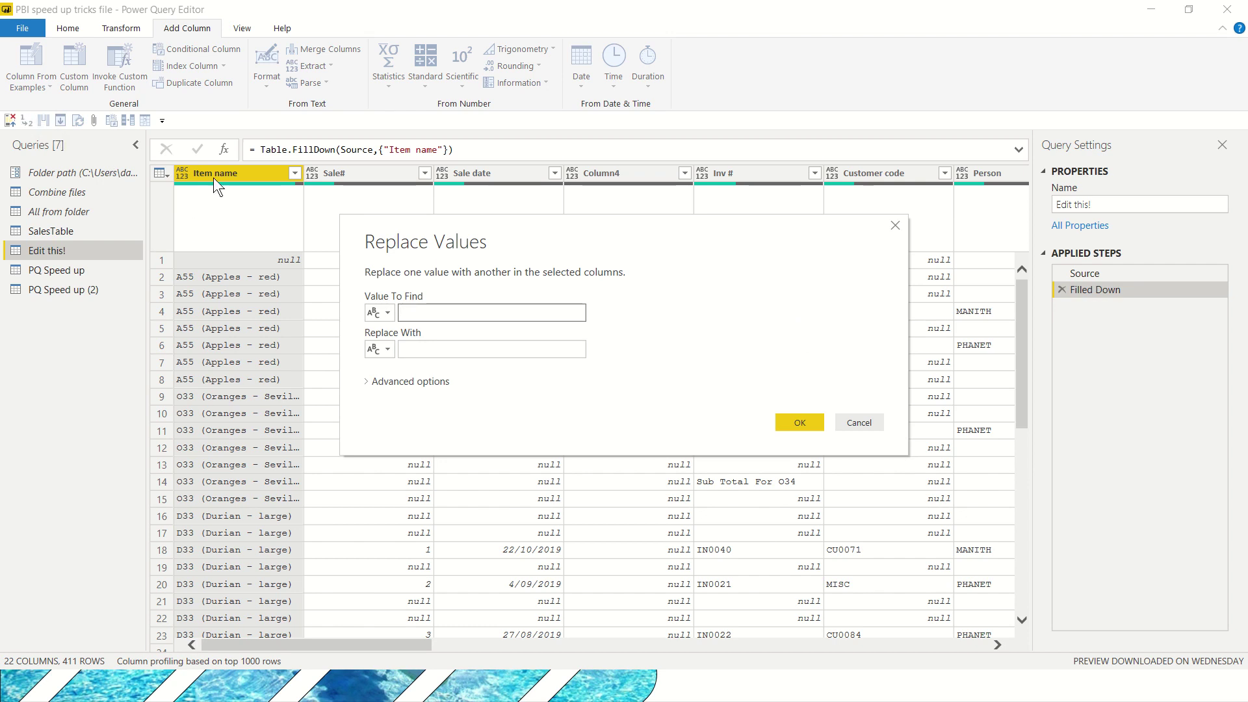
pyautogui.write('Apples')
pyautogui.press('Tab')
pyautogui.press('Tab')
pyautogui.write('Pears')
pyautogui.press('Tab')
pyautogui.press('Tab')
pyautogui.press('Return')
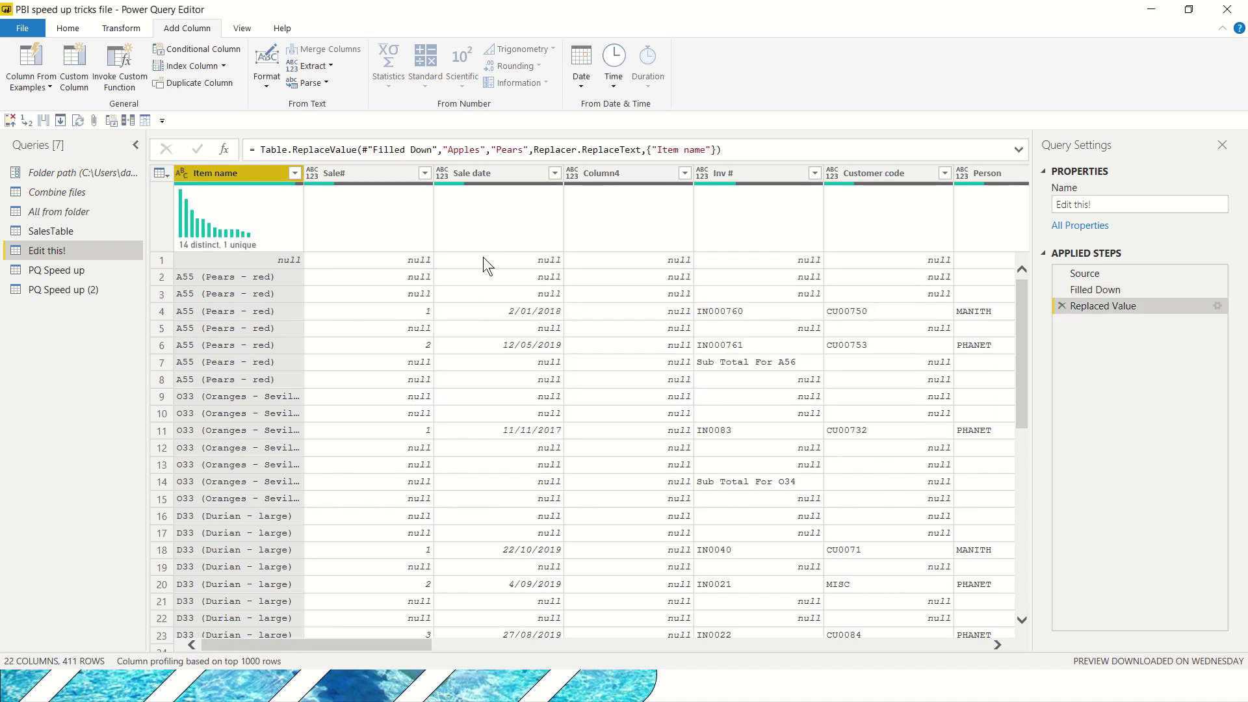
pyautogui.press('Down')
pyautogui.press('Down')
pyautogui.press('Down')
pyautogui.press('Down')
pyautogui.press('Down')
pyautogui.press('Down')
pyautogui.press('Down')
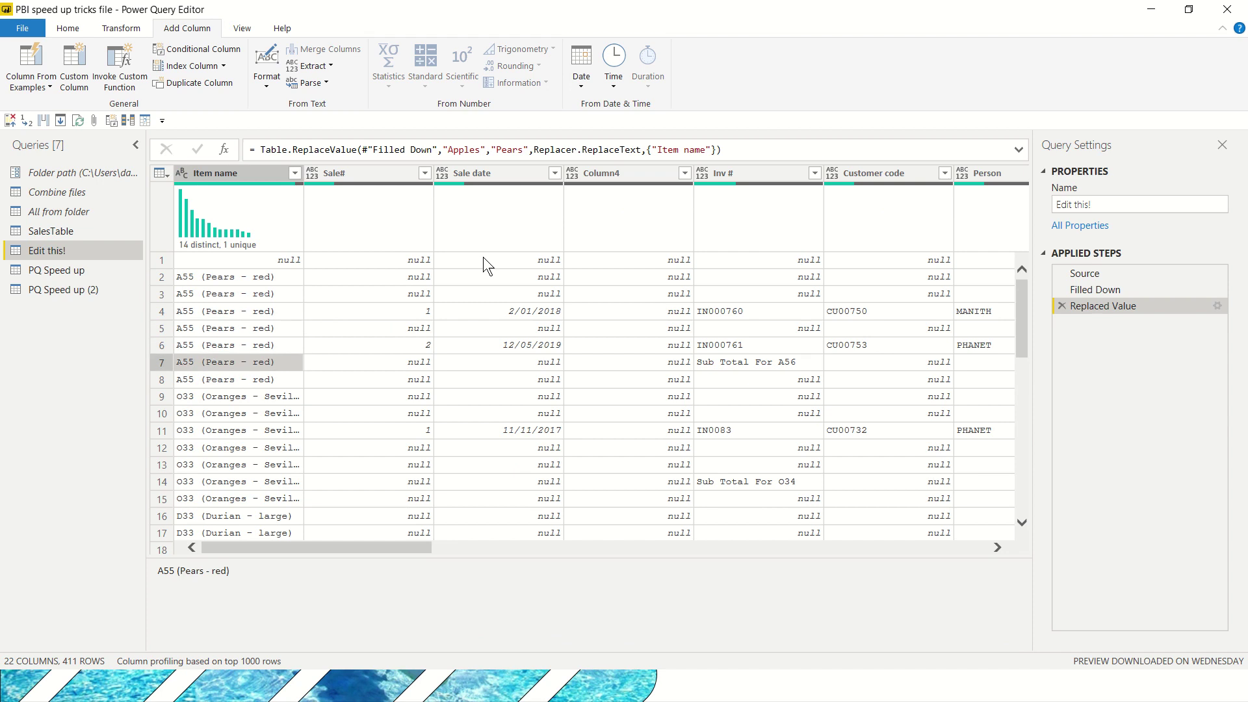
pyautogui.press('Down')
pyautogui.press('Down')
pyautogui.press('Down')
pyautogui.press('Right')
pyautogui.press('Right')
pyautogui.press('Right')
pyautogui.press('Right')
pyautogui.press('Right')
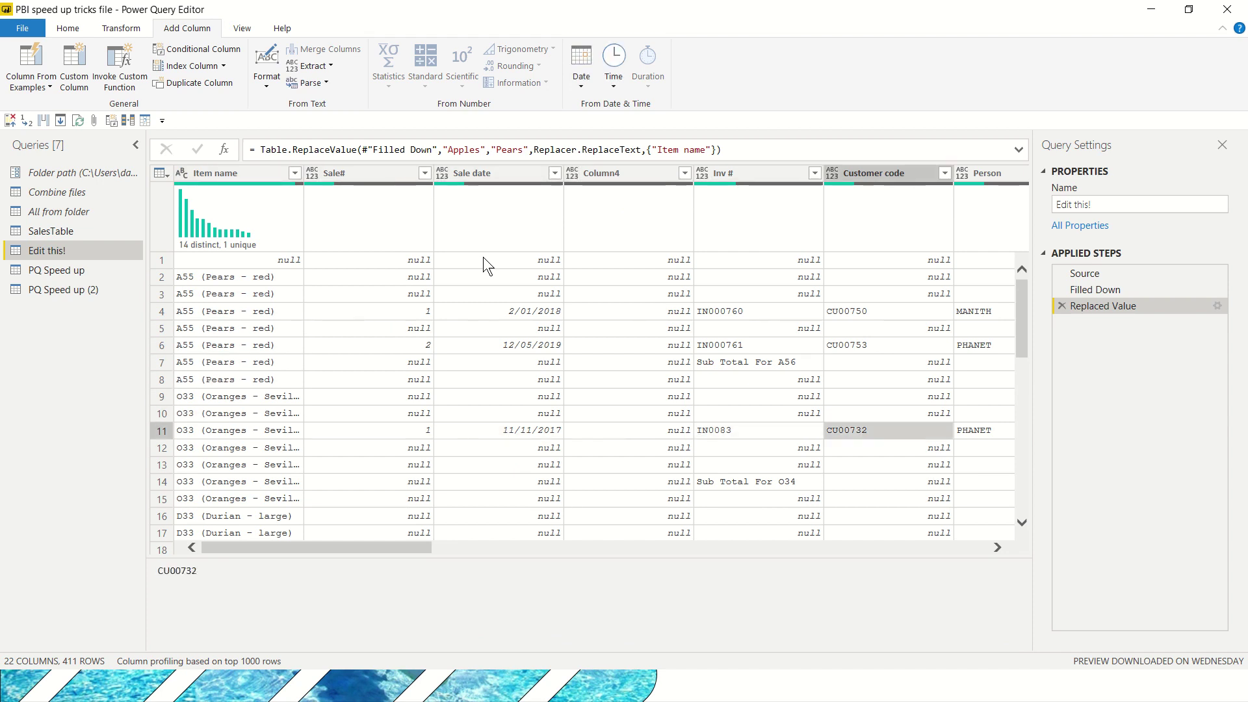
# - Replace the selected Person value with a different person's name throughout the Person column
pyautogui.press('Right')
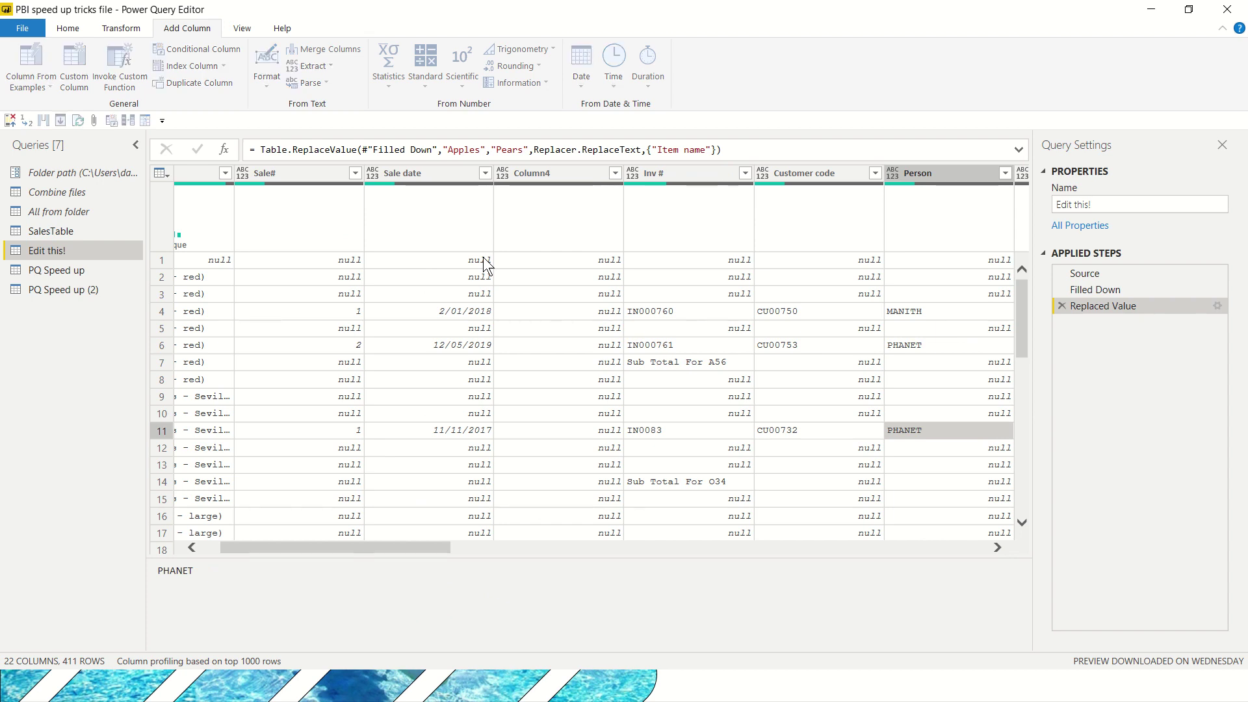
pyautogui.hotkey('alt', '2')
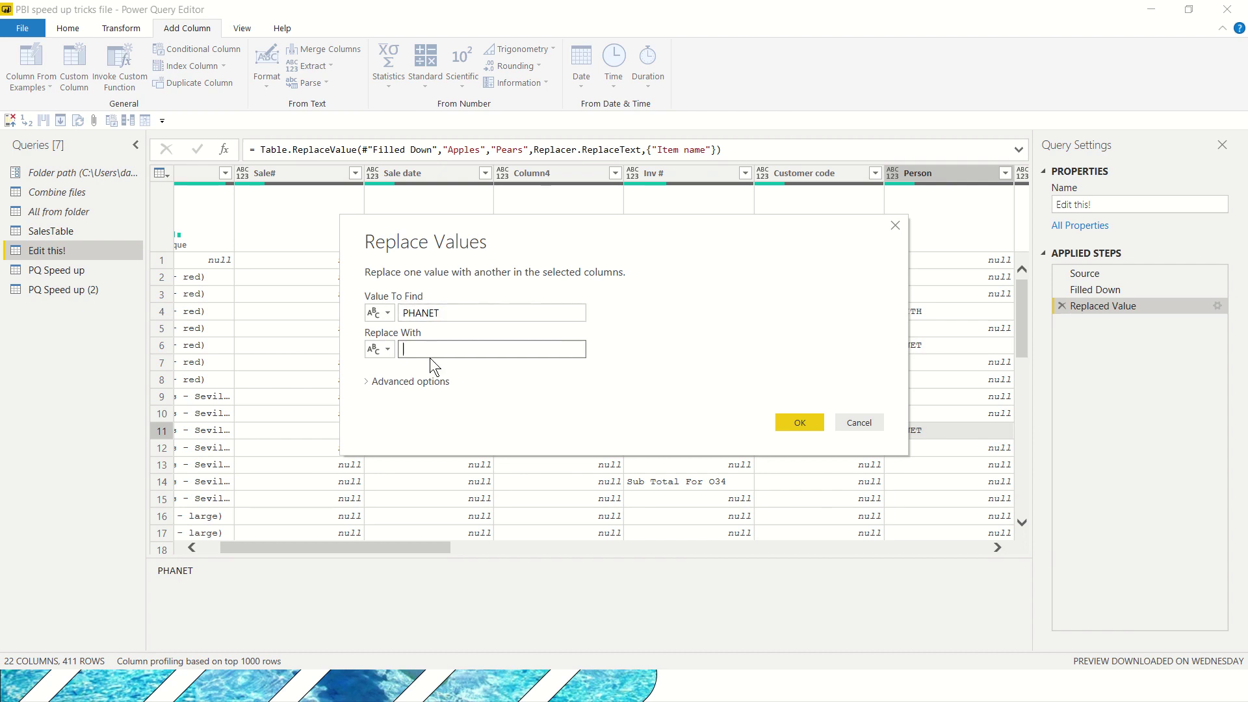
pyautogui.press('Return')
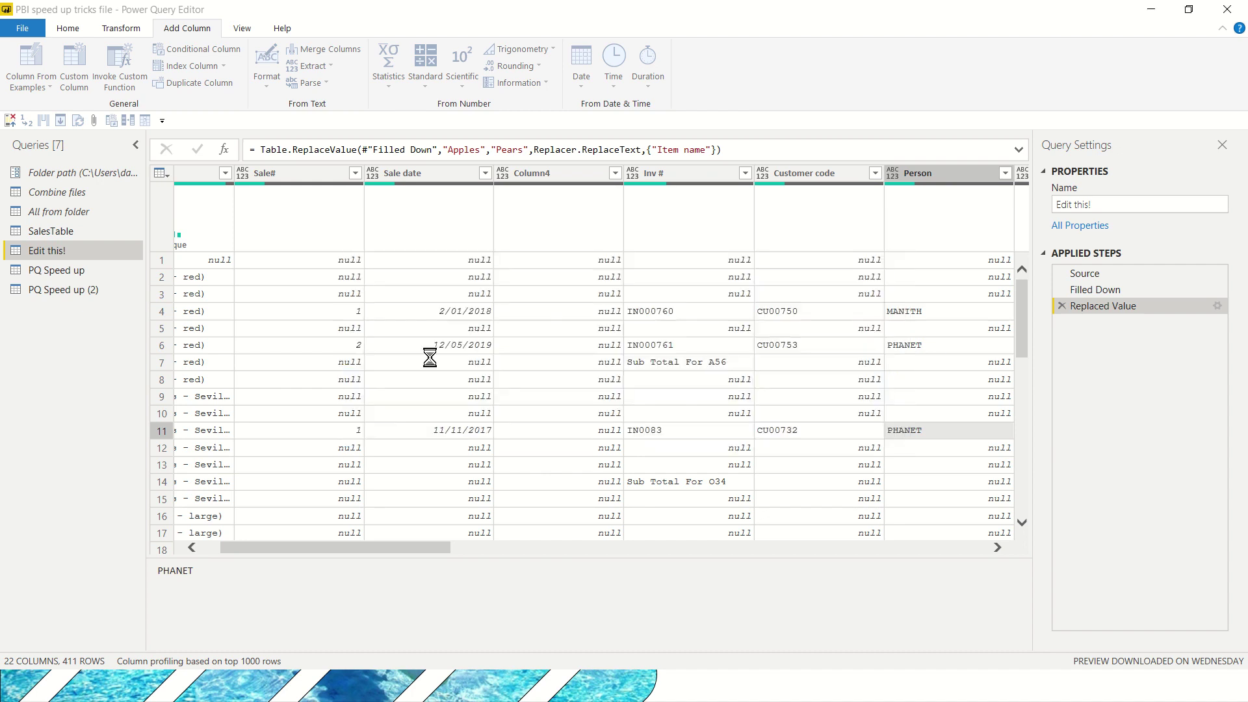
pyautogui.press('Down')
pyautogui.press('Down')
pyautogui.press('Down')
pyautogui.press('Down')
pyautogui.press('Down')
pyautogui.press('Down')
pyautogui.press('Down')
pyautogui.press('Down')
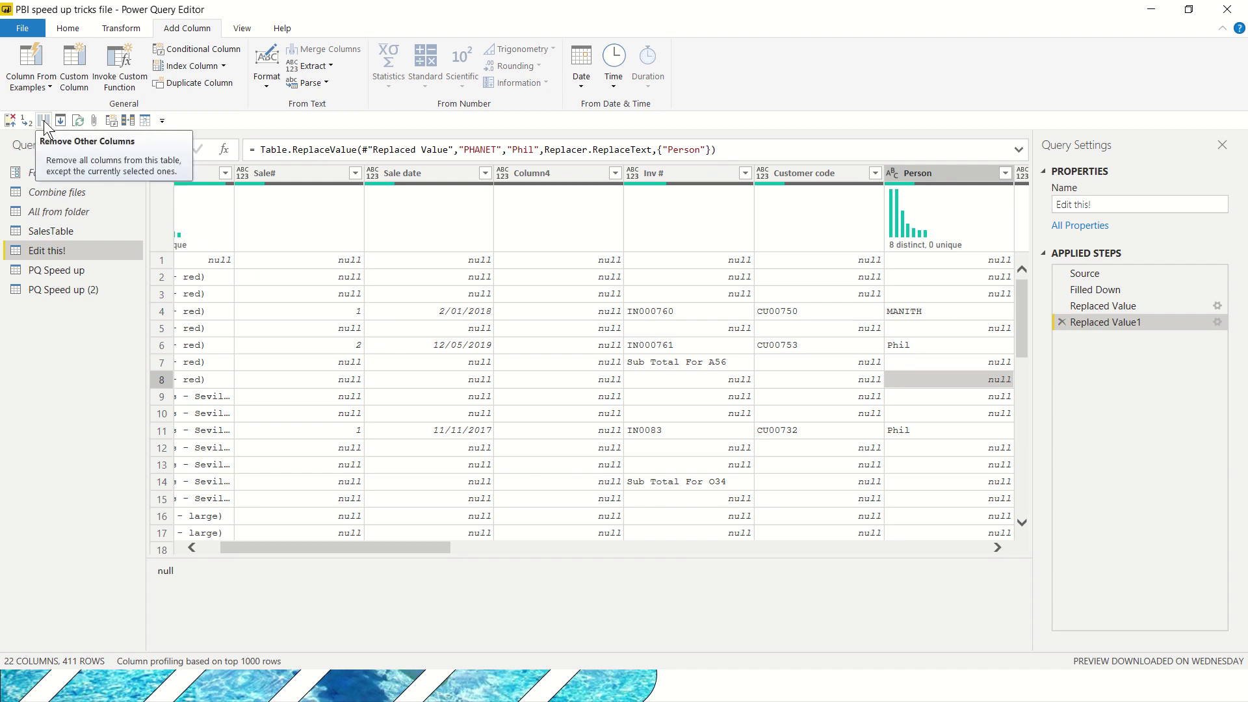
# - Select the columns from Column4 through Inv # to Customer code
pyautogui.click(313, 177)
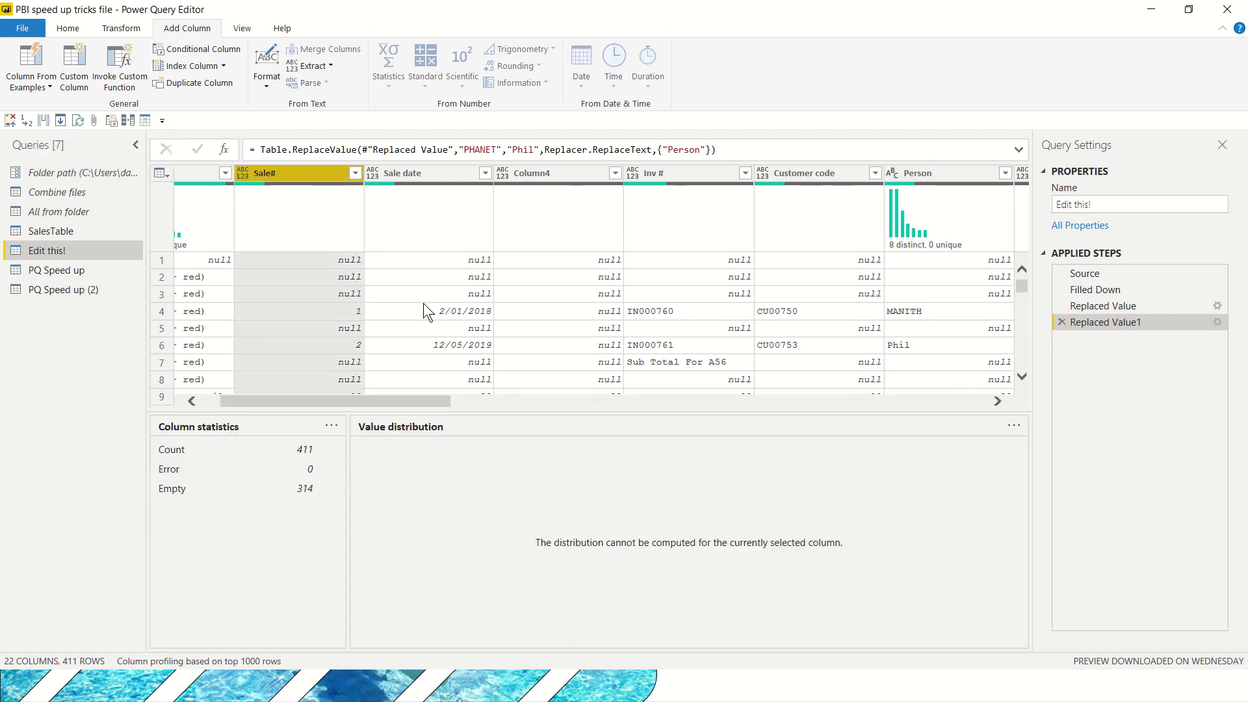
pyautogui.press('Left')
pyautogui.press('Right')
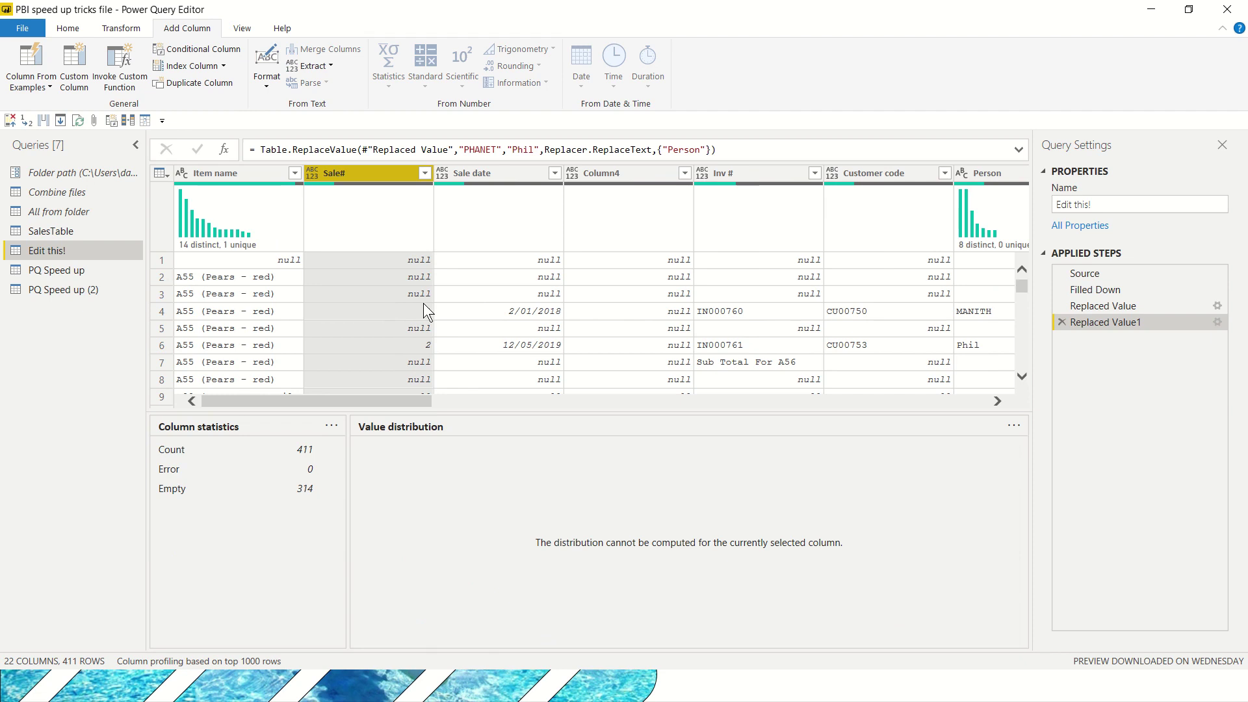
pyautogui.press('Right')
pyautogui.press('Left')
pyautogui.press('Right')
pyautogui.press('Right')
pyautogui.hotkey('shift', 'Right')
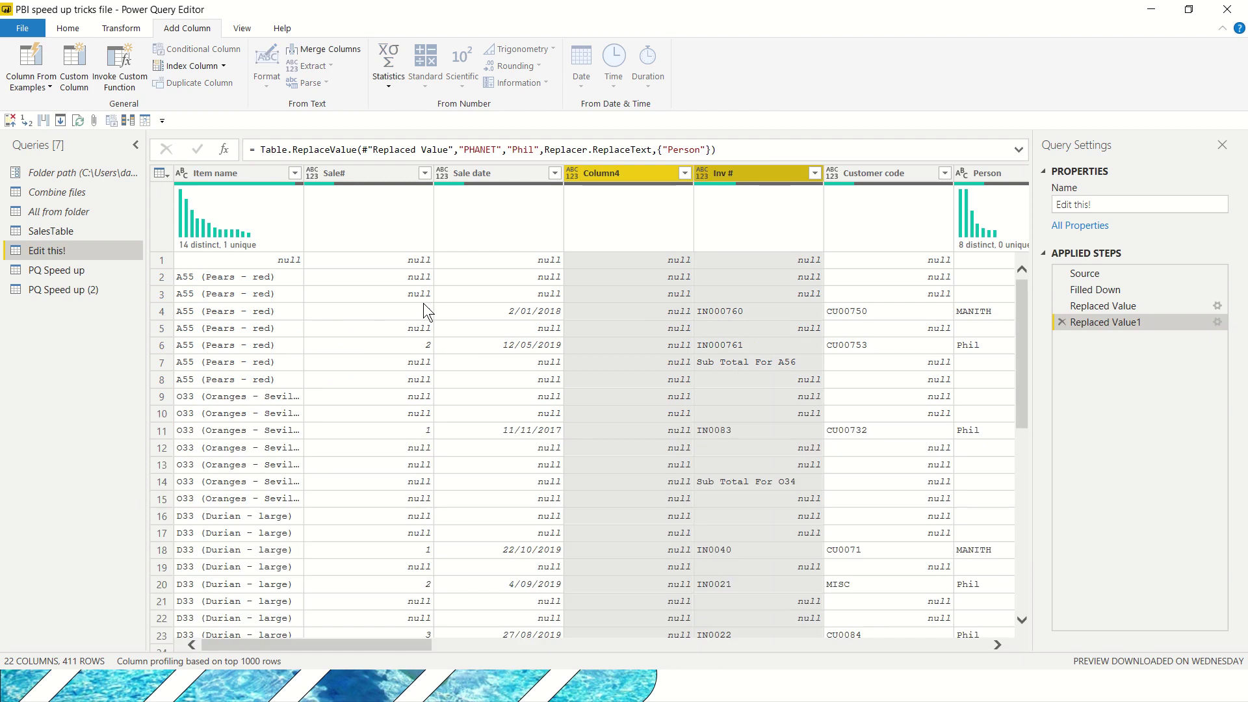
pyautogui.hotkey('shift', 'Right')
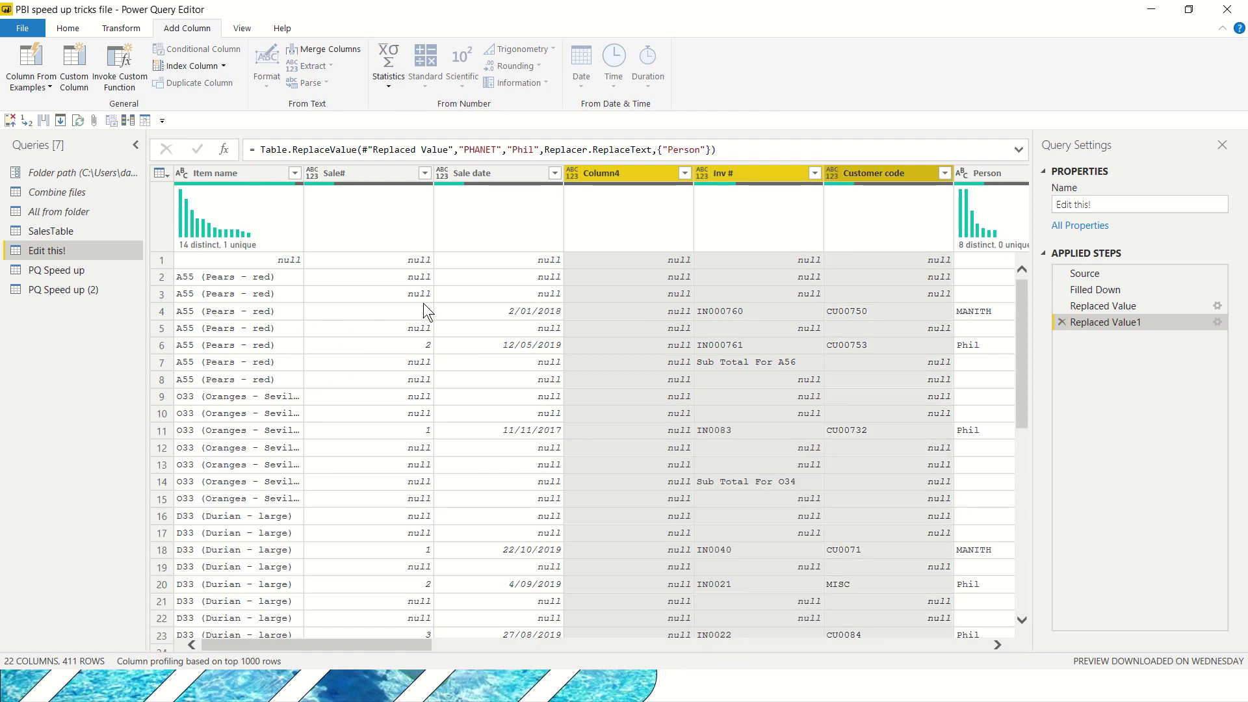
# - Add Column8, Column9, Column11, Cost/item and Column15 to the selection and remove other columns
pyautogui.hotkey('ctrl', 'Right')
pyautogui.hotkey('ctrl', 'Right')
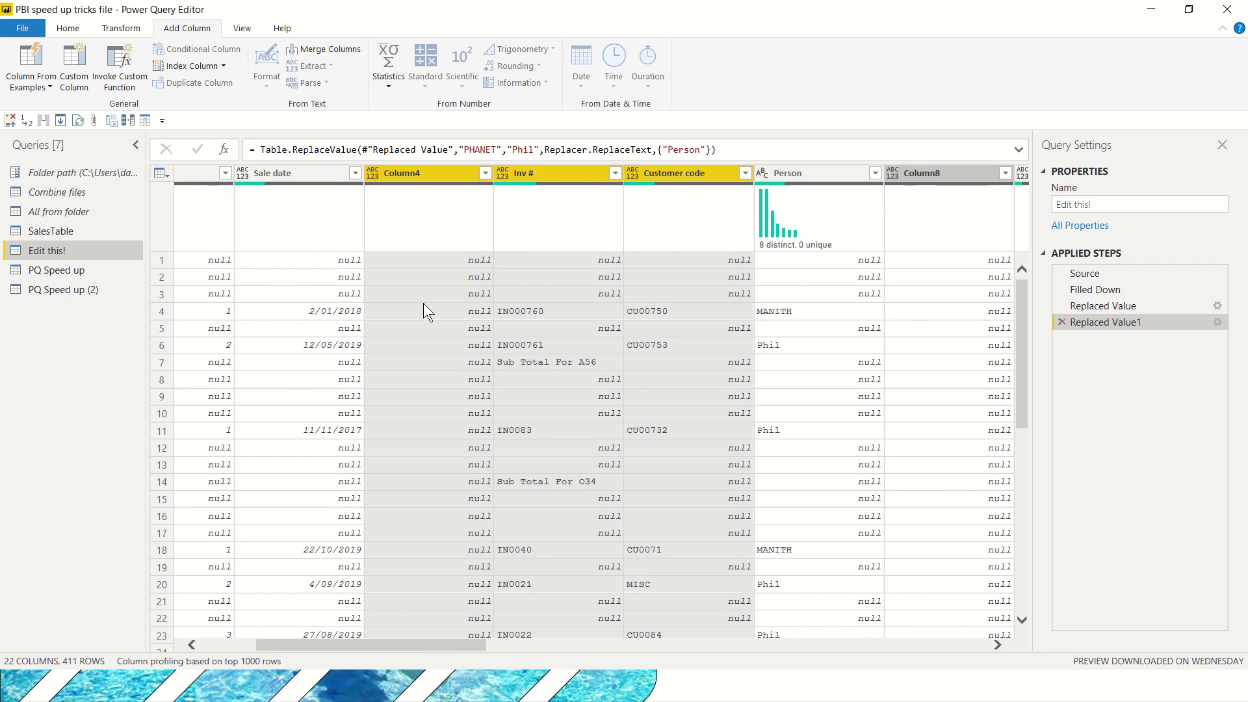
pyautogui.hotkey('ctrl', 'space')
pyautogui.hotkey('ctrl', 'Right')
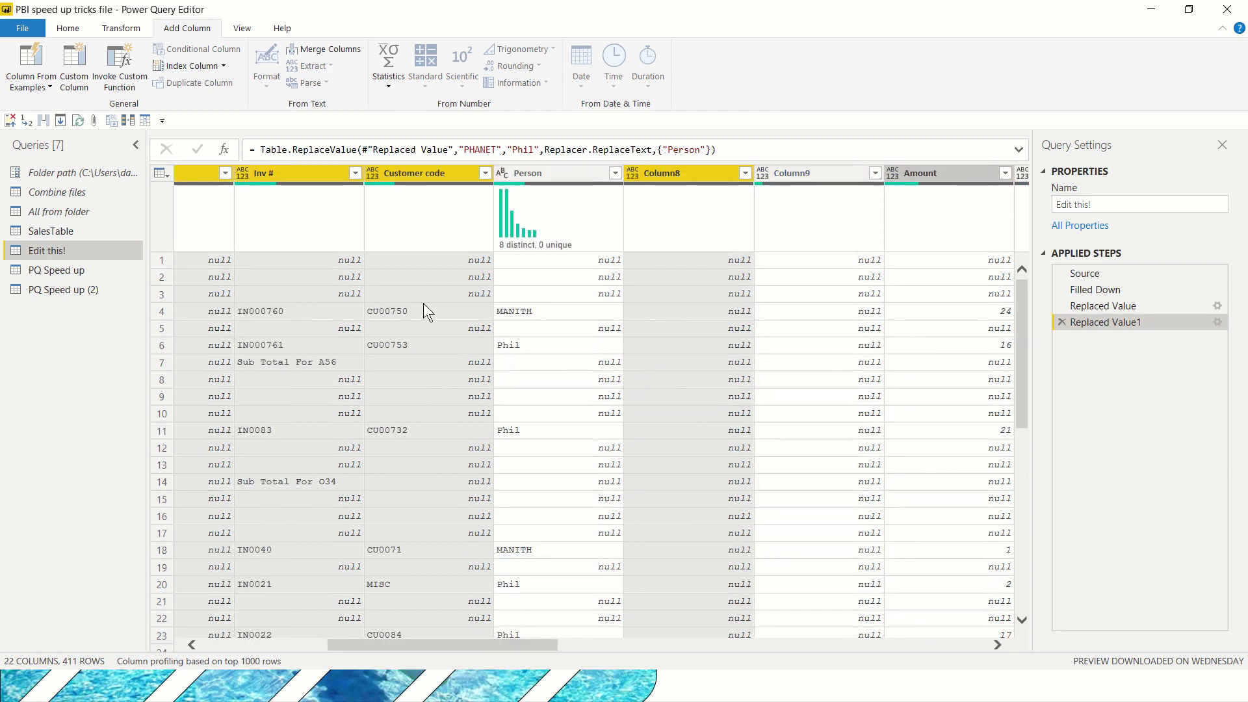
pyautogui.hotkey('ctrl', 'space')
pyautogui.hotkey('ctrl', 'Right')
pyautogui.hotkey('ctrl', 'space')
pyautogui.hotkey('ctrl', 'Right')
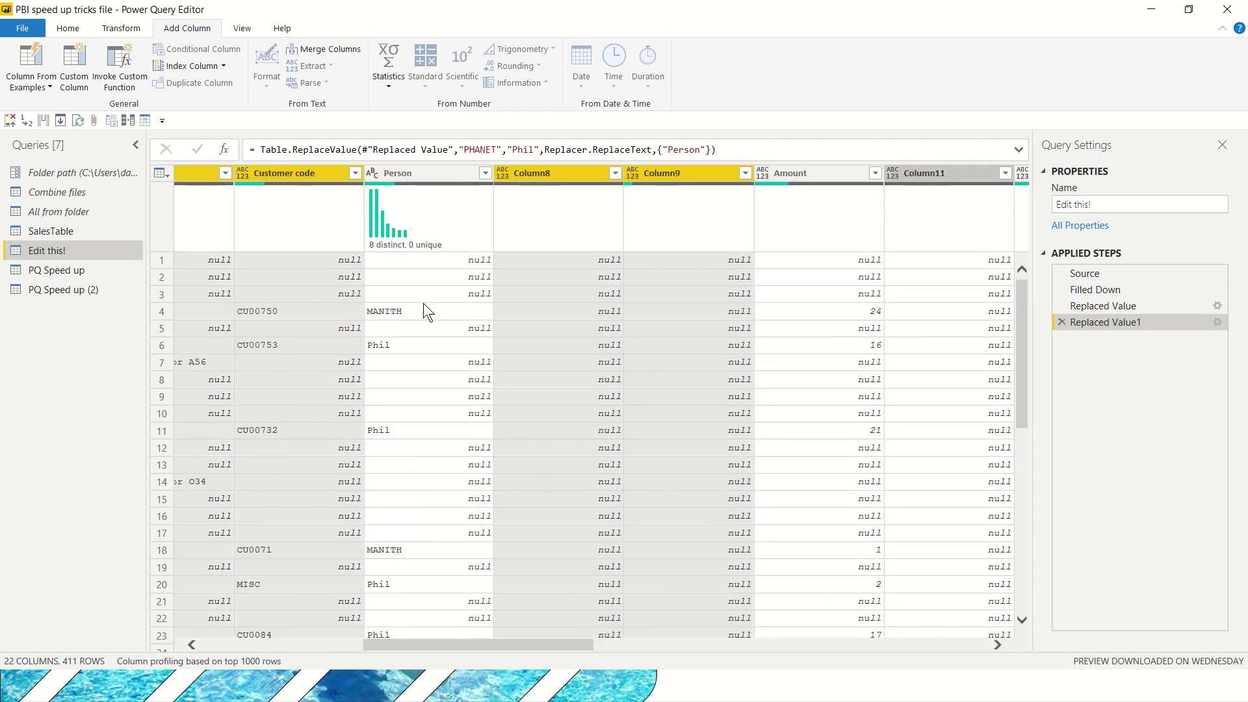
pyautogui.hotkey('ctrl', 'space')
pyautogui.hotkey('ctrl', 'Right')
pyautogui.hotkey('ctrl', 'space')
pyautogui.hotkey('ctrl', 'Right')
pyautogui.hotkey('ctrl', 'space')
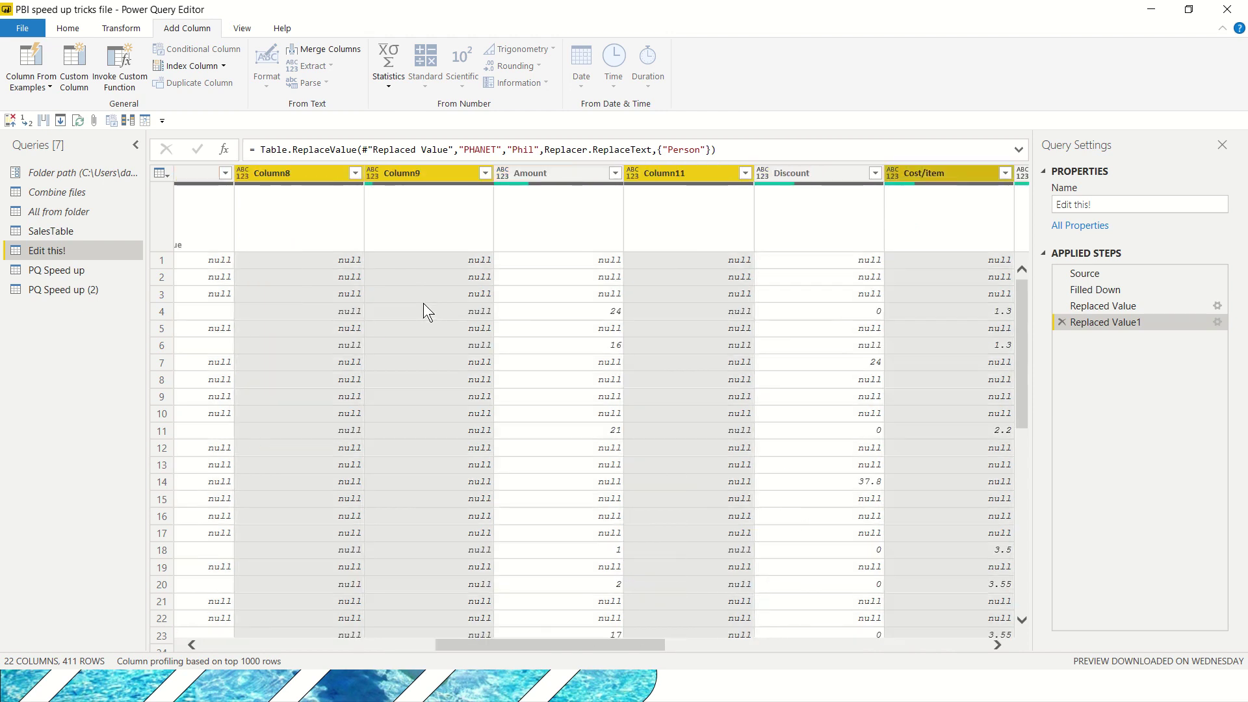
pyautogui.hotkey('ctrl', 'Right')
pyautogui.hotkey('ctrl', 'Right')
pyautogui.hotkey('ctrl', 'space')
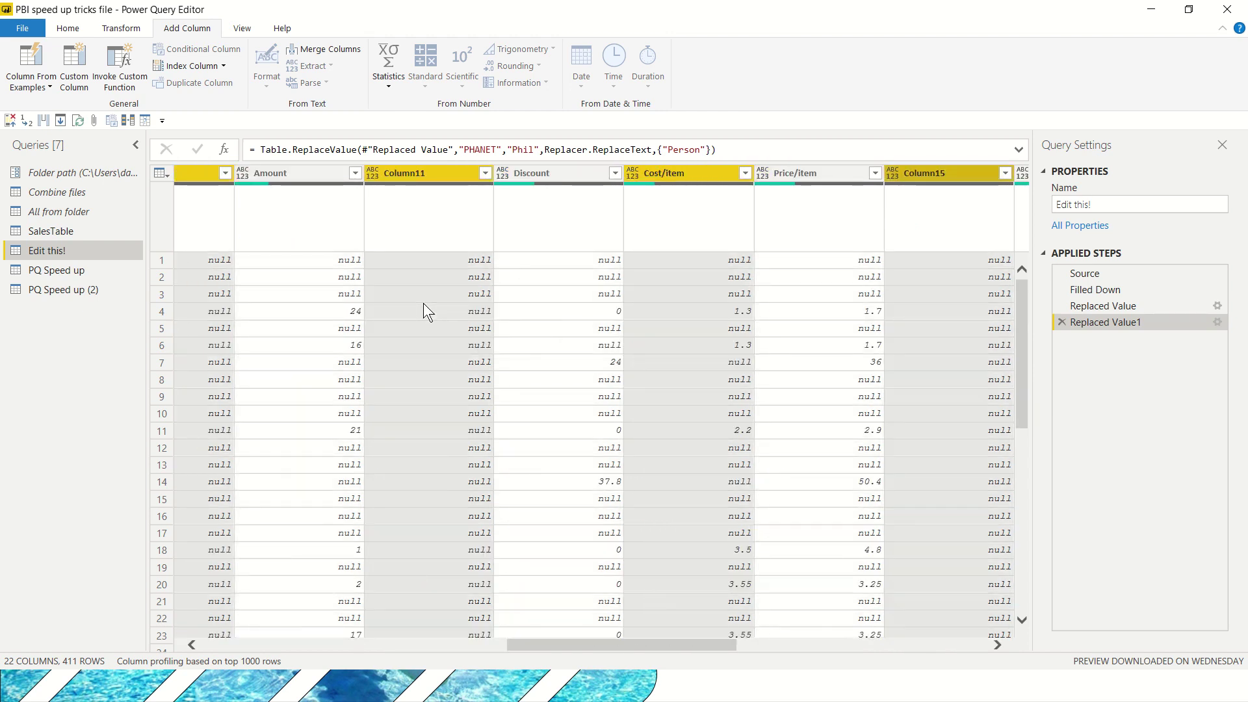
pyautogui.hotkey('alt', 'h')
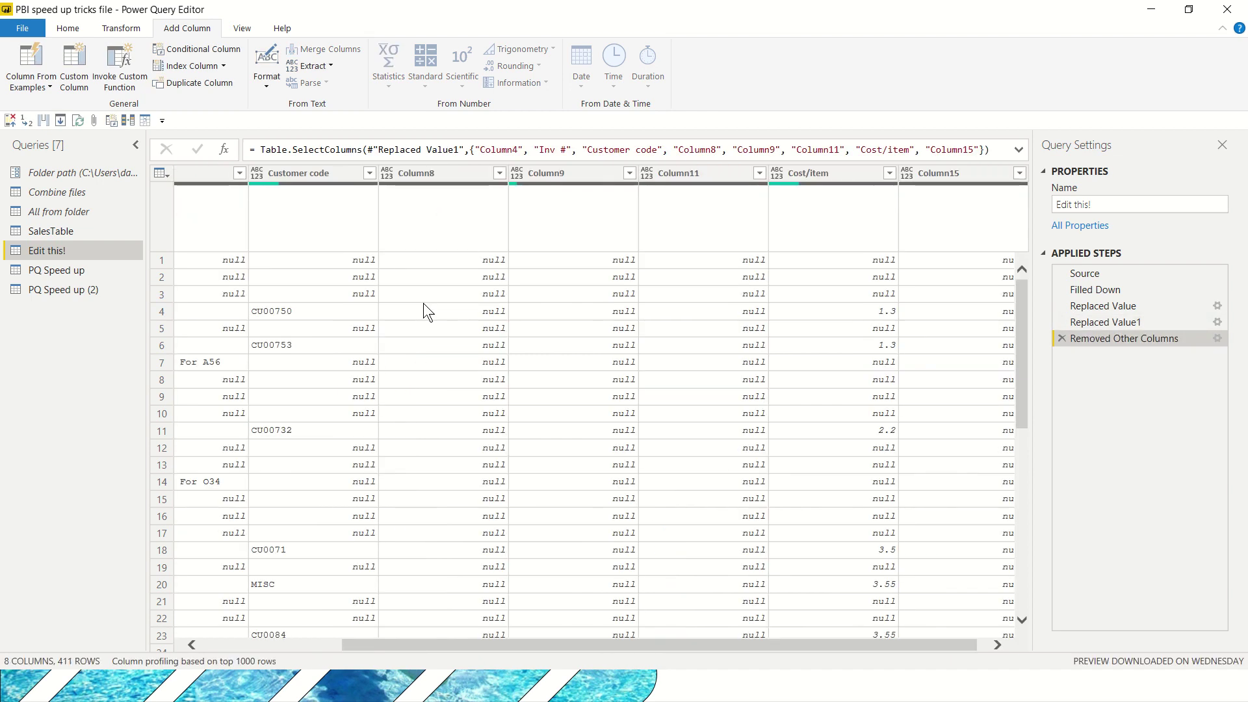
# - Inspect the column statistics of the kept Column8, Column11 and Column4
pyautogui.click(425, 307)
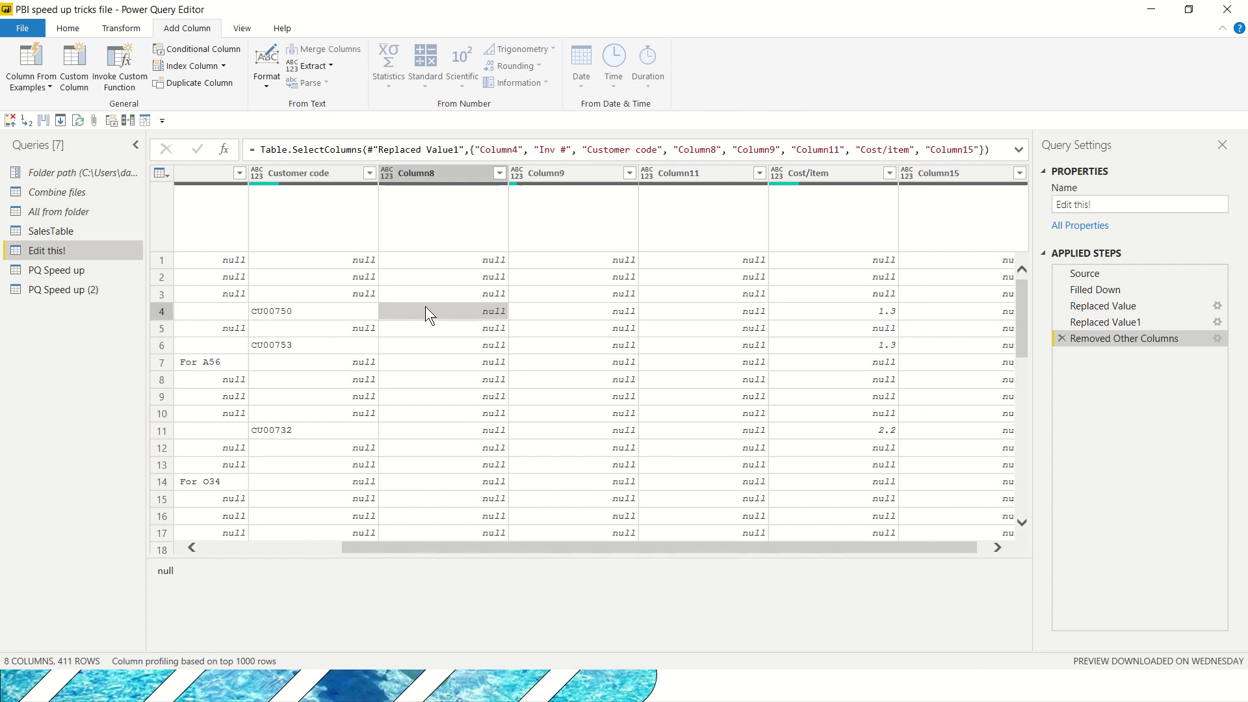
pyautogui.click(426, 307)
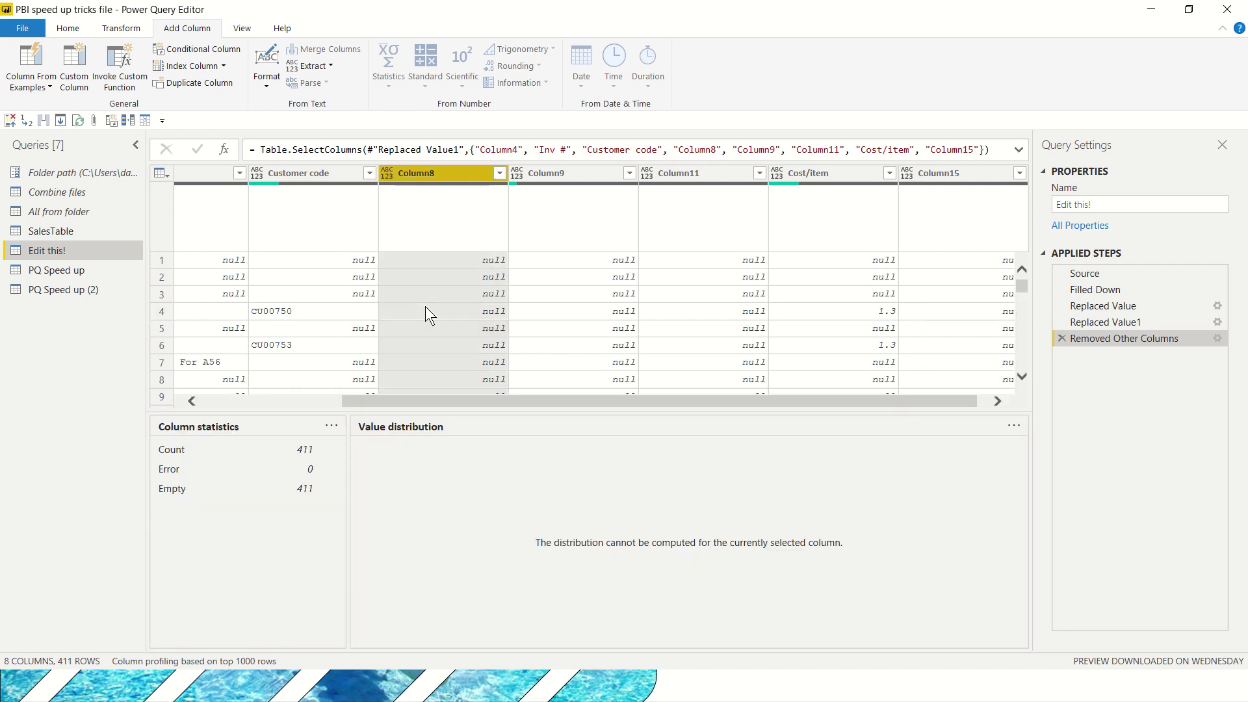
pyautogui.press('Right')
pyautogui.press('Right')
pyautogui.press('Down')
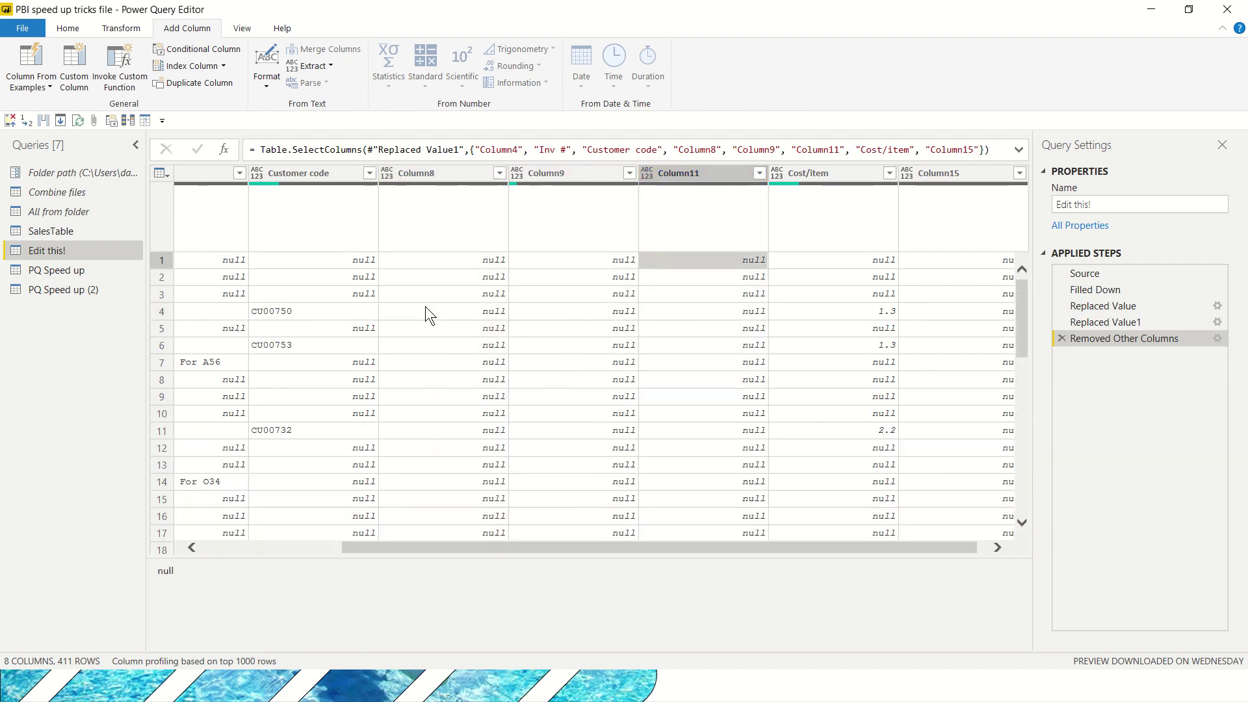
pyautogui.press('Down')
pyautogui.press('Down')
pyautogui.press('Down')
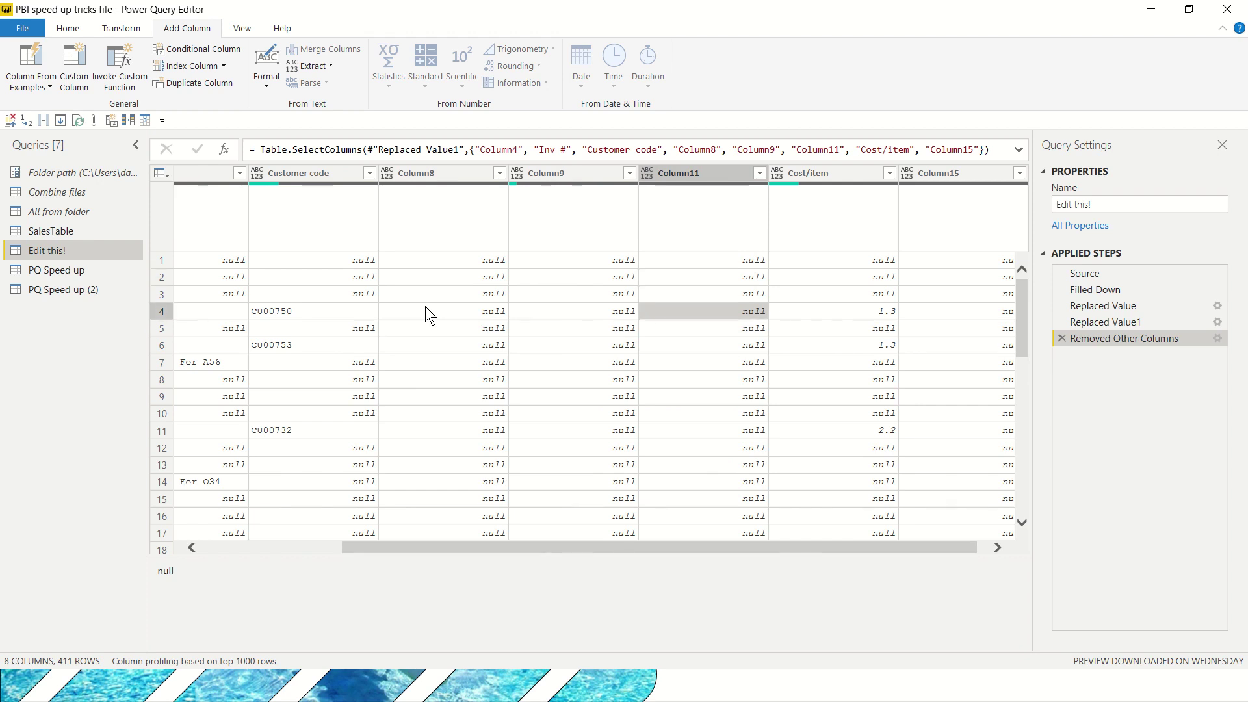
pyautogui.hotkey('ctrl', 'space')
pyautogui.press('Right')
pyautogui.press('Right')
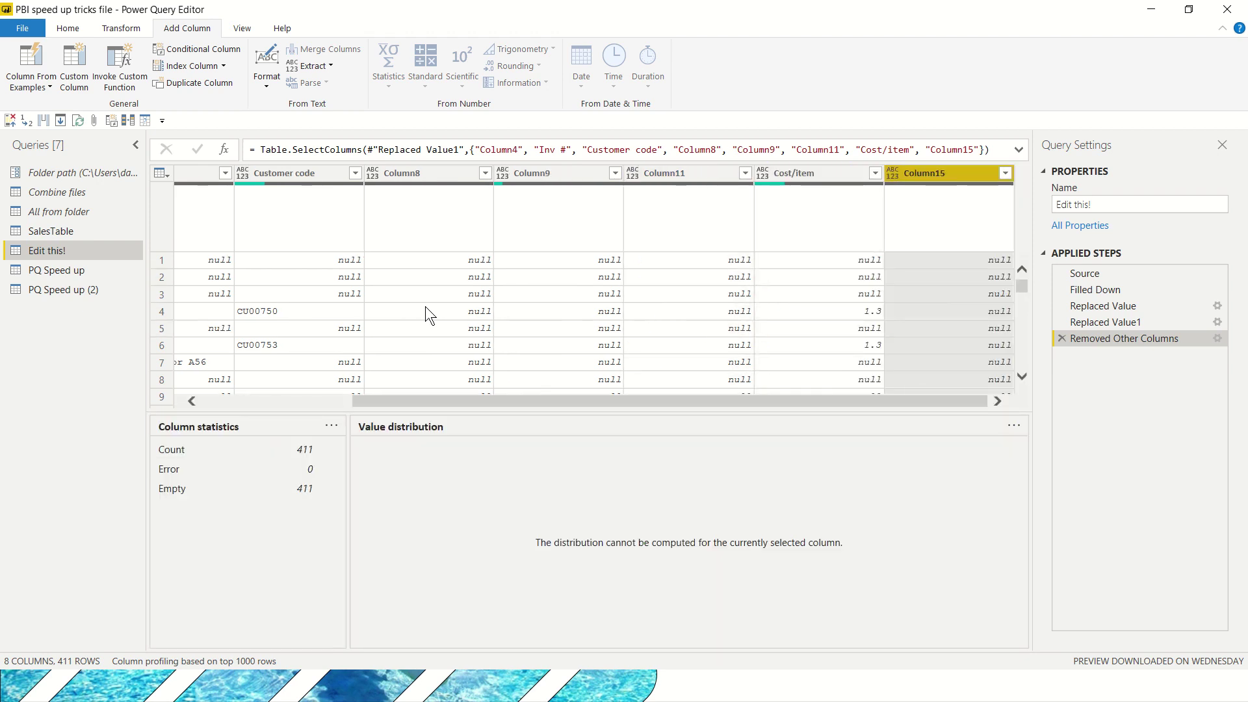
pyautogui.press('Left')
pyautogui.press('Escape')
pyautogui.hotkey('ctrl', 'space')
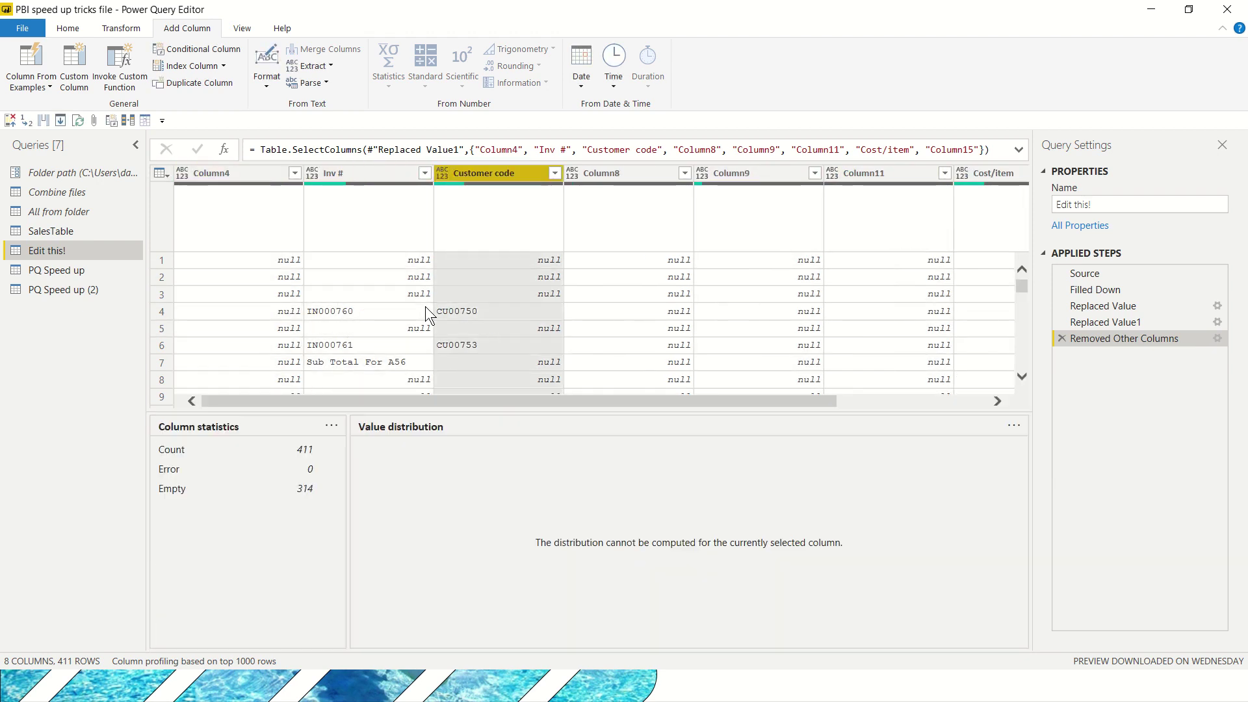
pyautogui.press('Right')
pyautogui.press('Right')
pyautogui.press('Right')
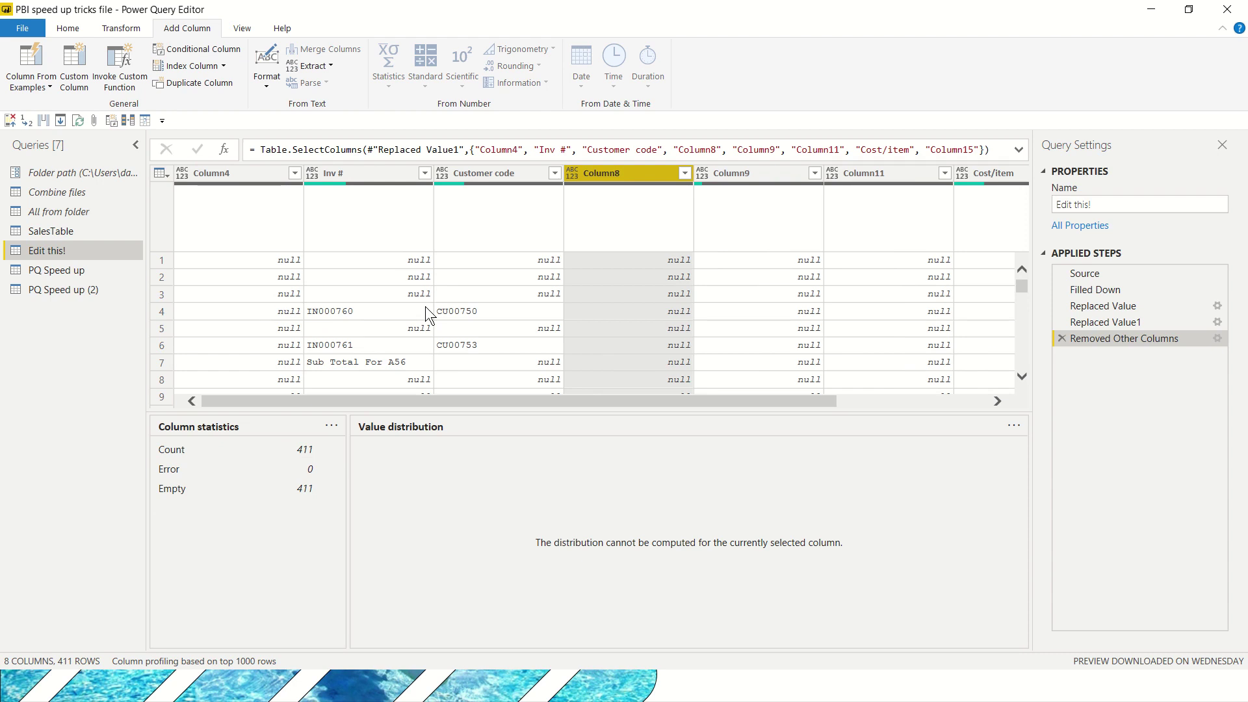
pyautogui.press('Left')
pyautogui.press('Left')
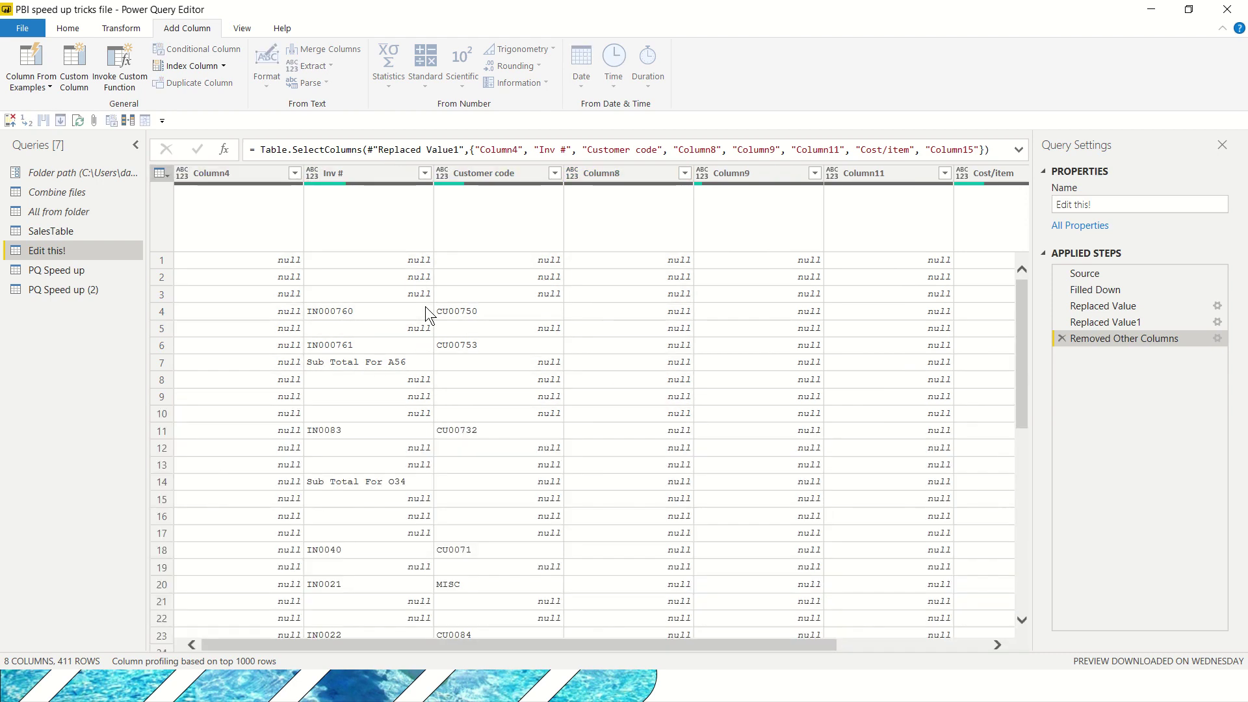
pyautogui.press('Right')
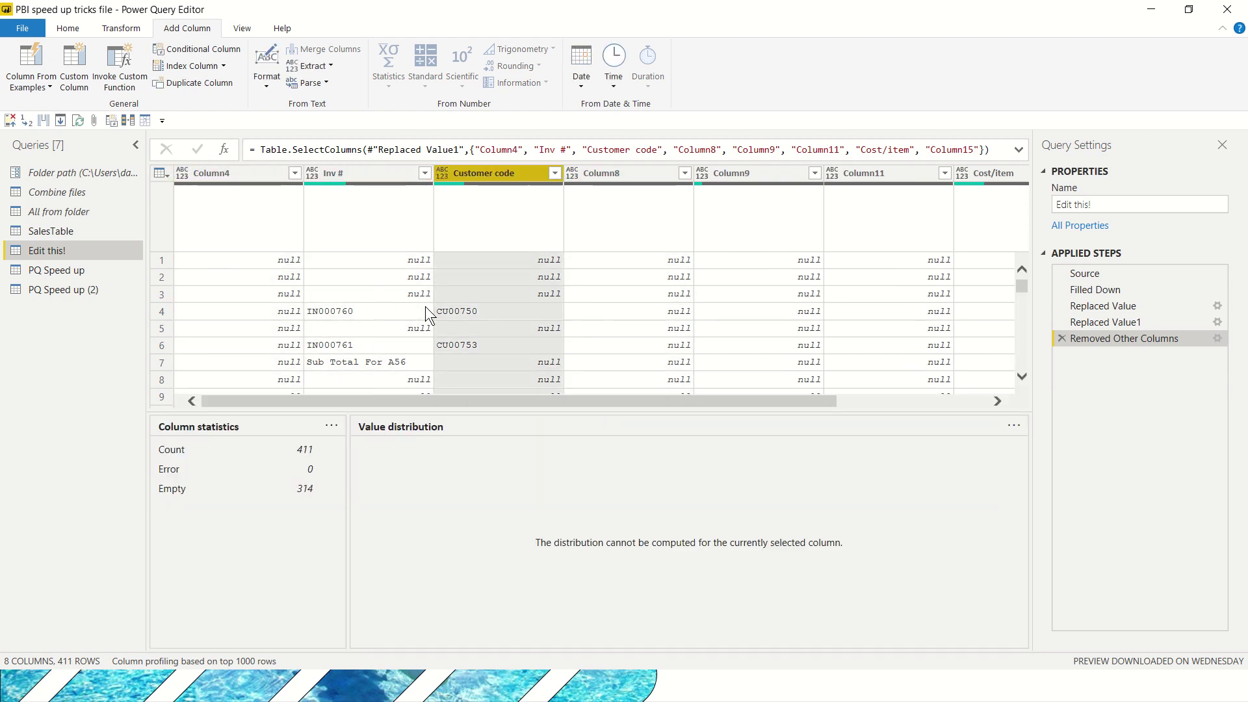
pyautogui.click(85, 290)
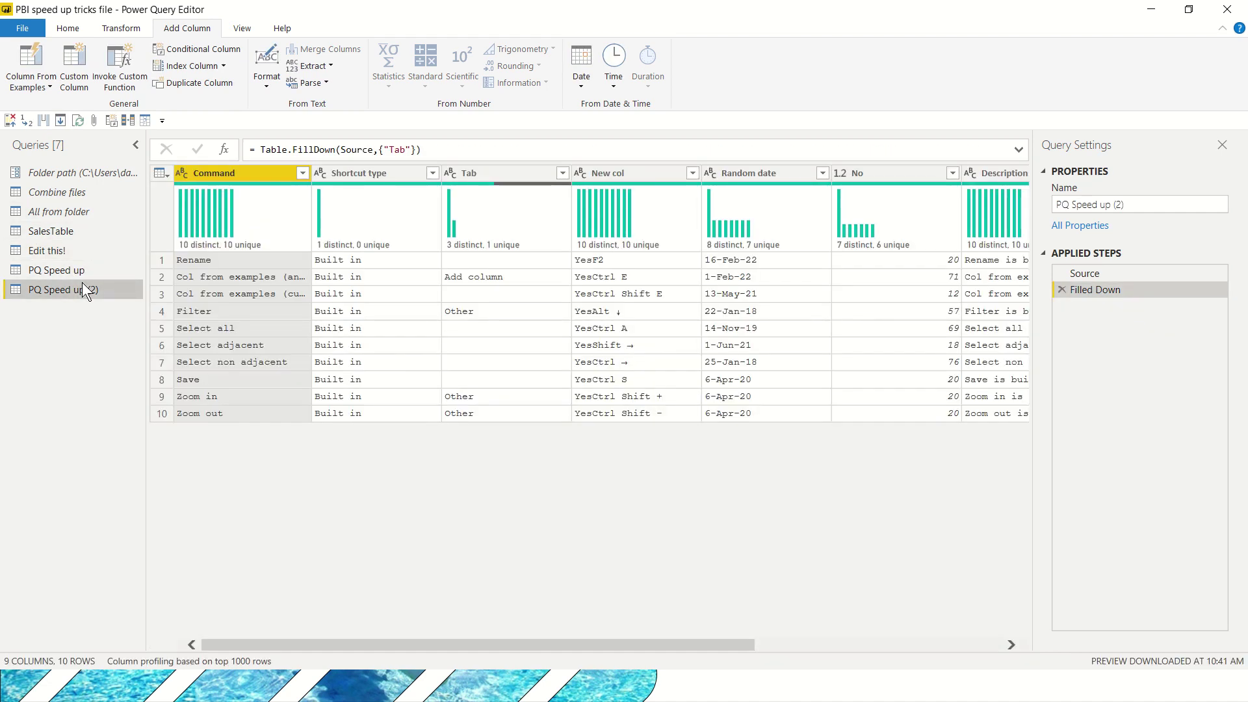
pyautogui.click(497, 172)
pyautogui.hotkey('shift', 'Right')
pyautogui.hotkey('shift', 'Right')
pyautogui.hotkey('shift', 'Right')
pyautogui.hotkey('shift', 'Right')
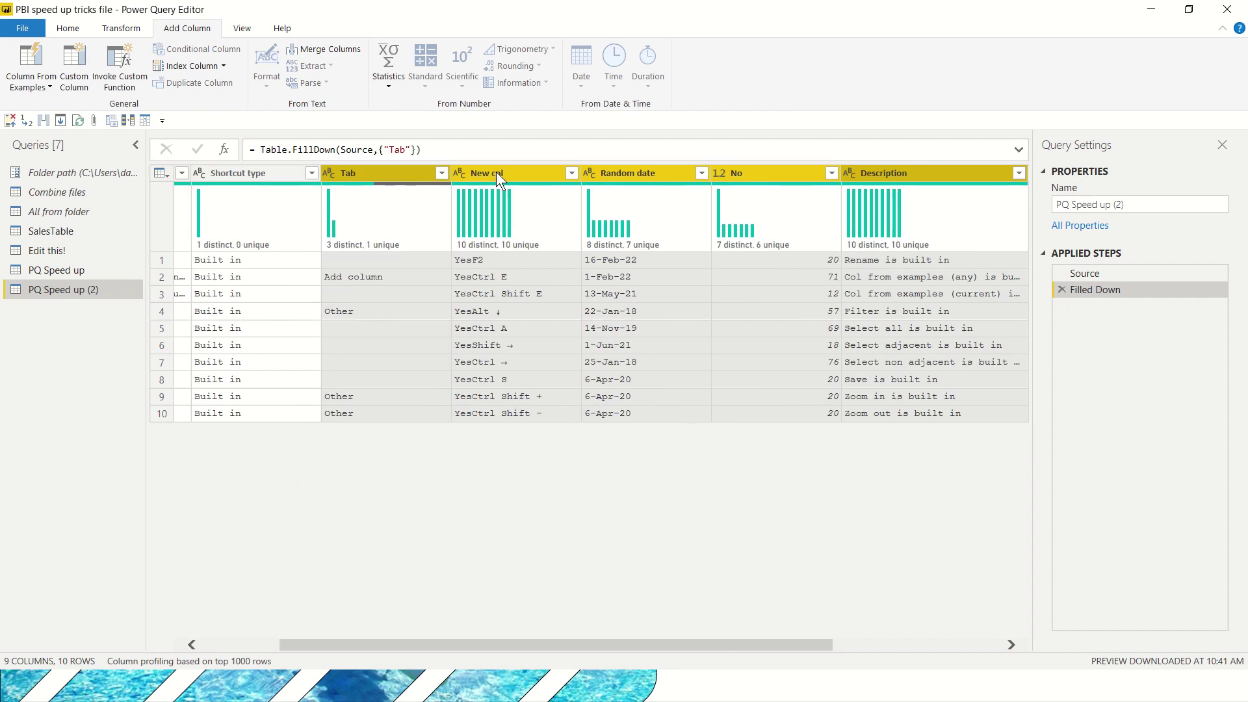
pyautogui.hotkey('alt', '2')
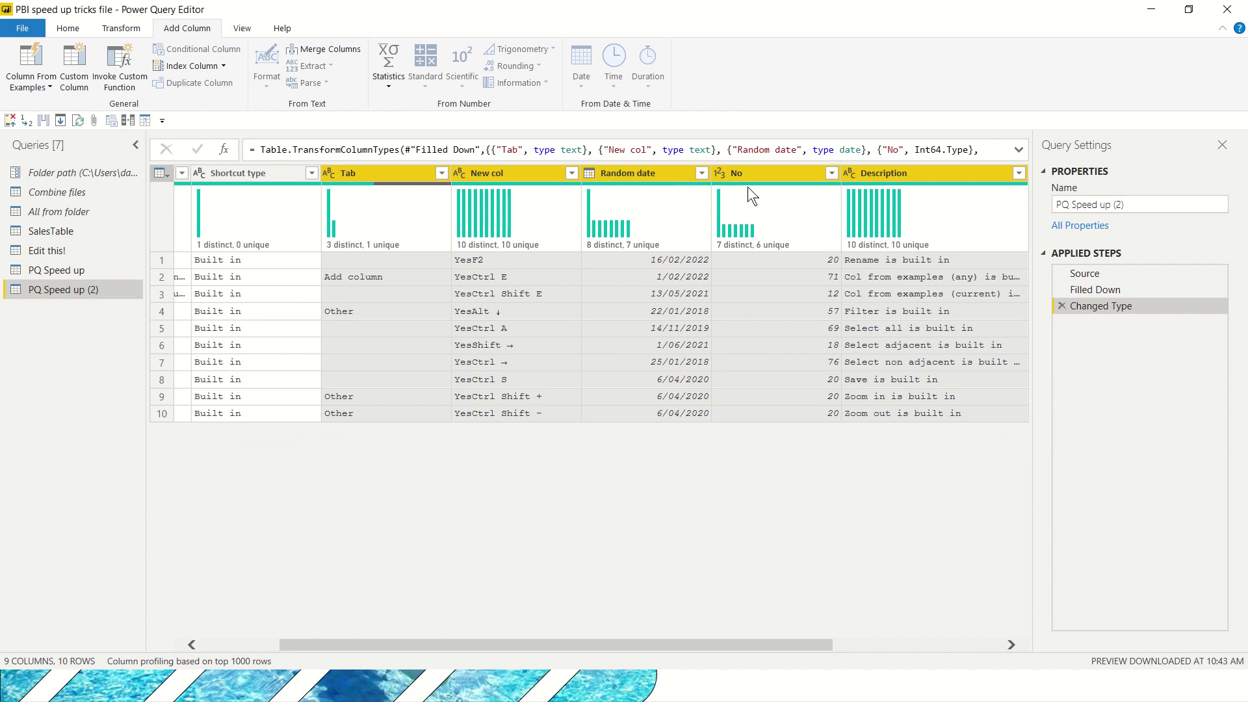
pyautogui.click(669, 177)
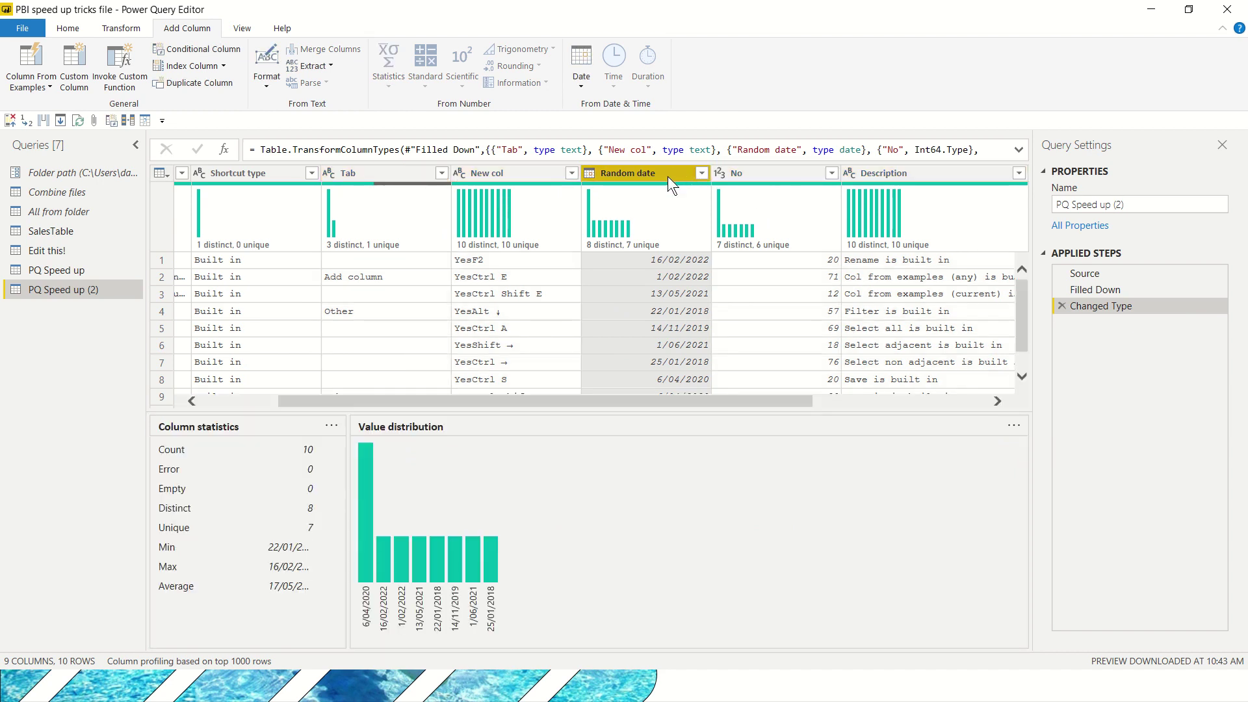
pyautogui.rightClick(669, 177)
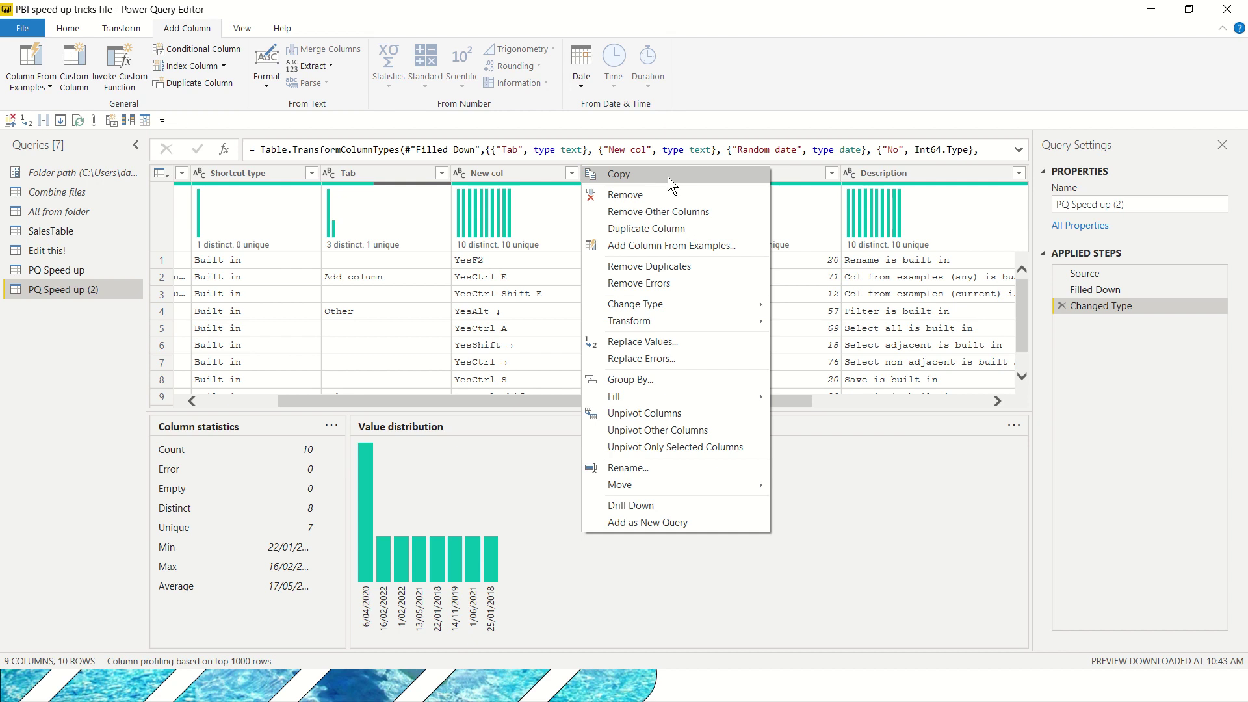
pyautogui.press('Down')
pyautogui.press('Down')
pyautogui.press('Down')
pyautogui.press('Escape')
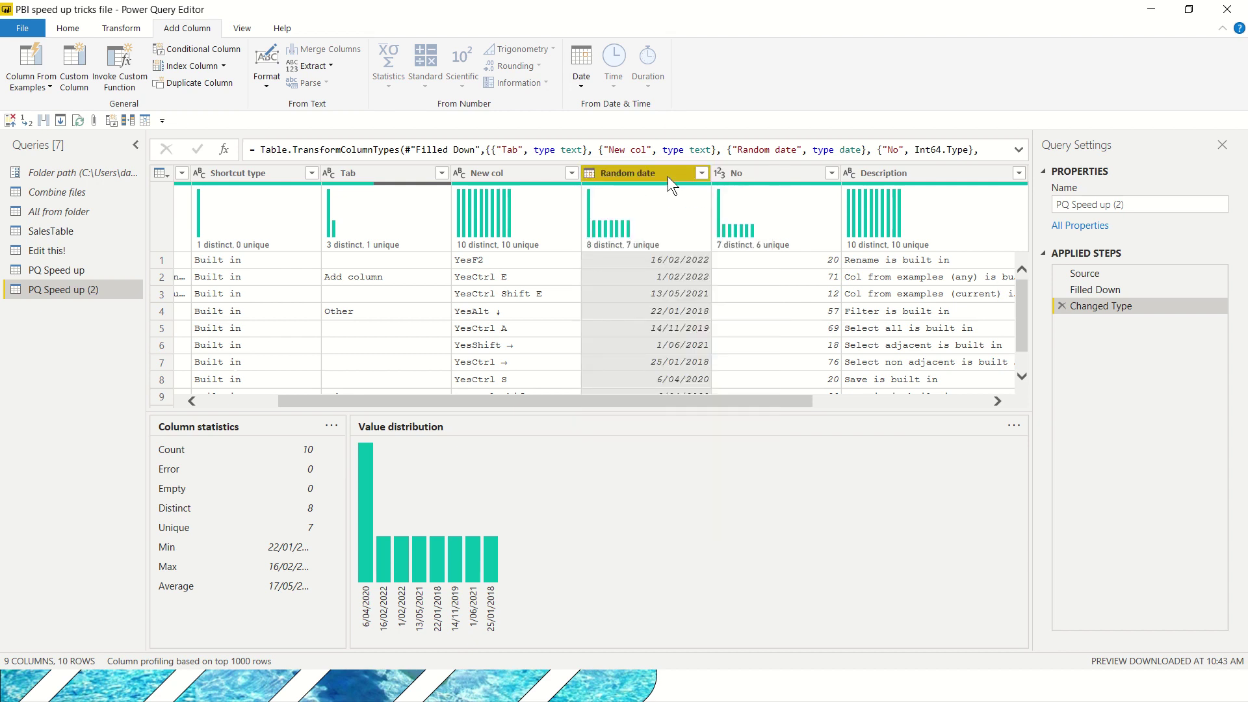
pyautogui.press('Right')
pyautogui.press('Right')
pyautogui.press('Right')
pyautogui.press('Right')
pyautogui.press('Left')
pyautogui.press('Left')
pyautogui.press('Left')
pyautogui.press('Left')
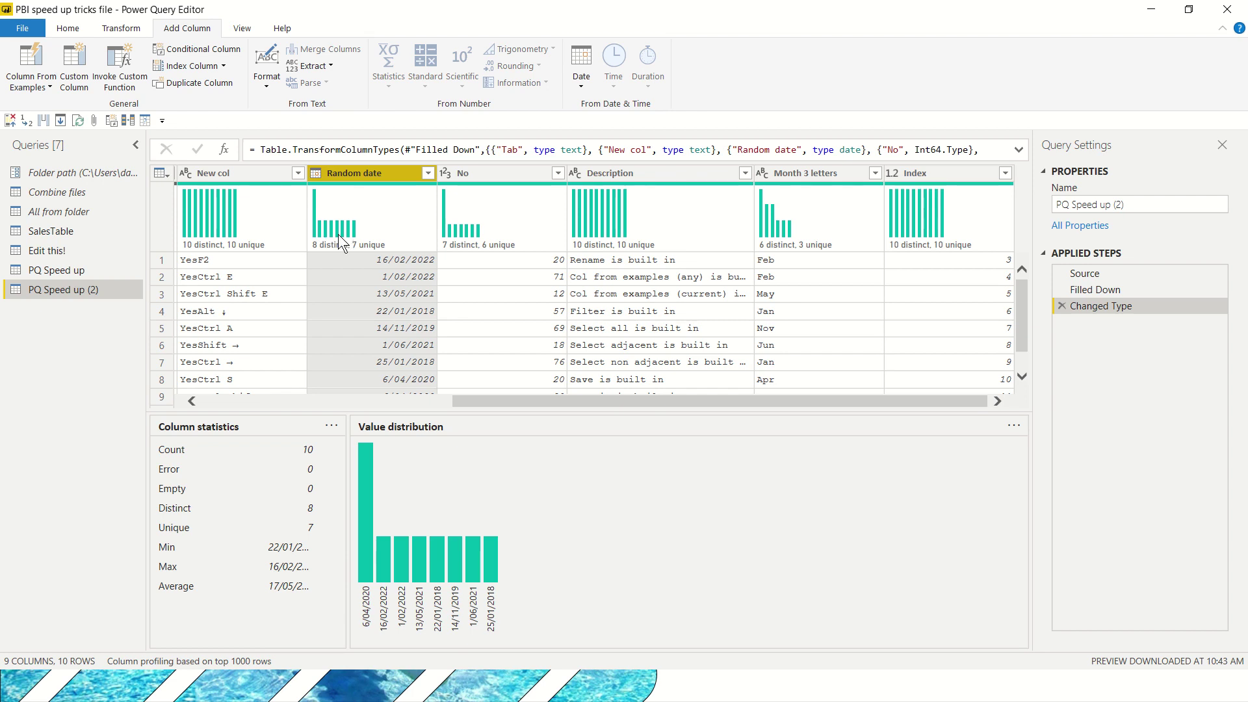
# - Split Description by space at the left-most delimiter into two columns
pyautogui.click(626, 175)
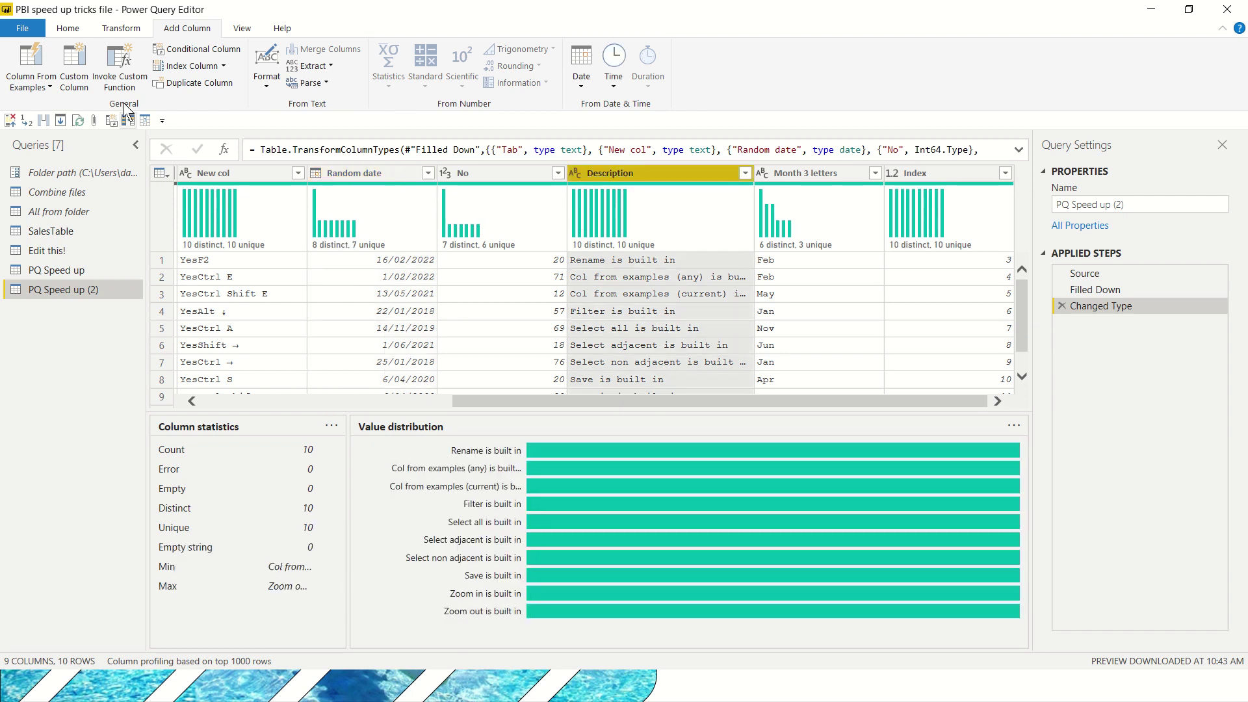
pyautogui.click(81, 31)
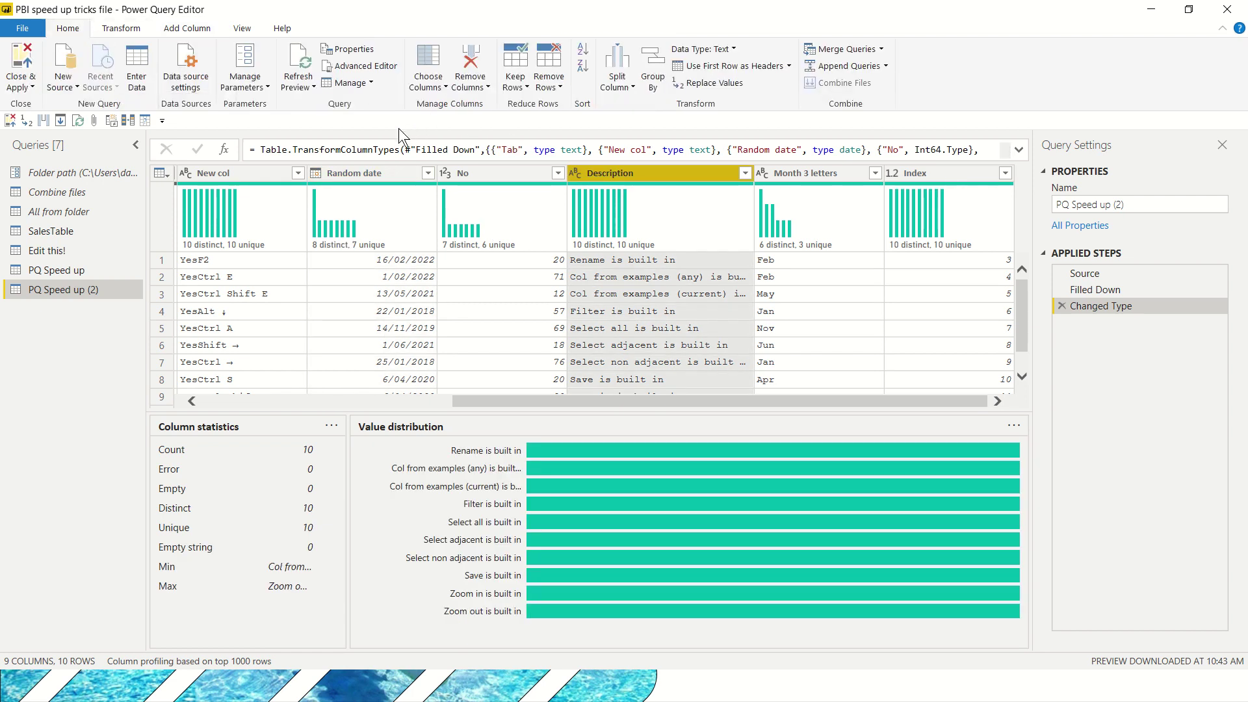
pyautogui.click(618, 81)
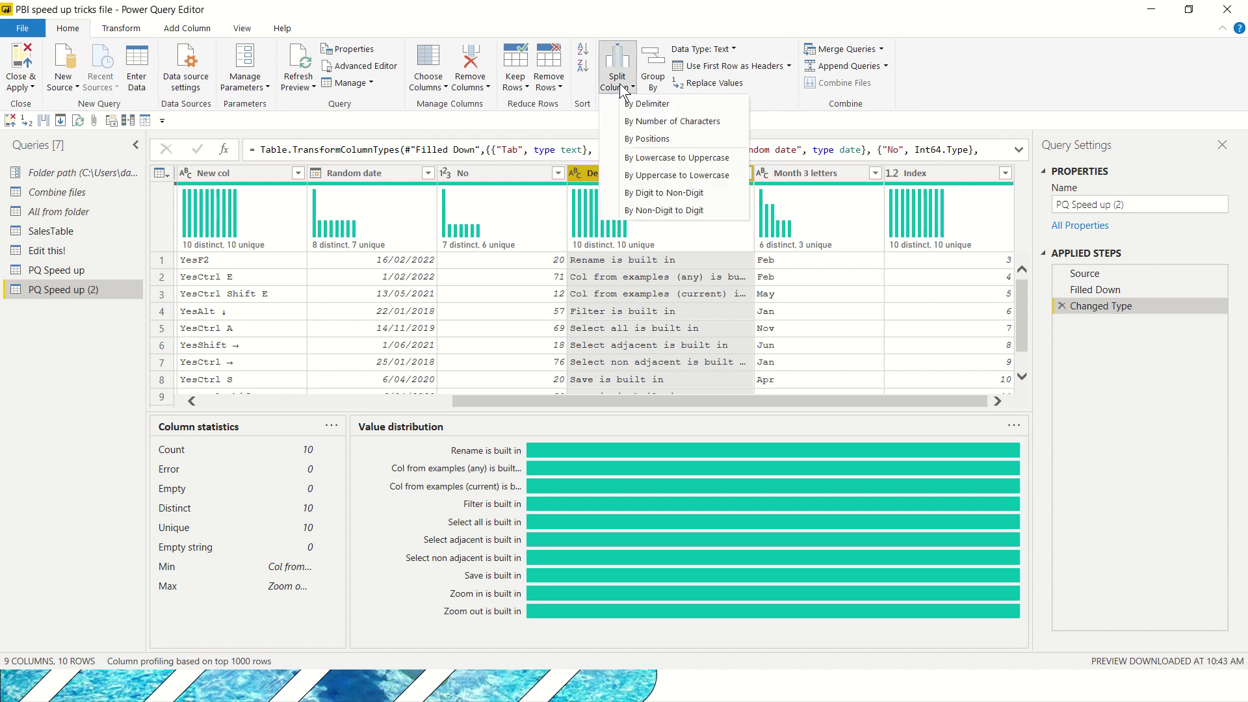
pyautogui.click(647, 104)
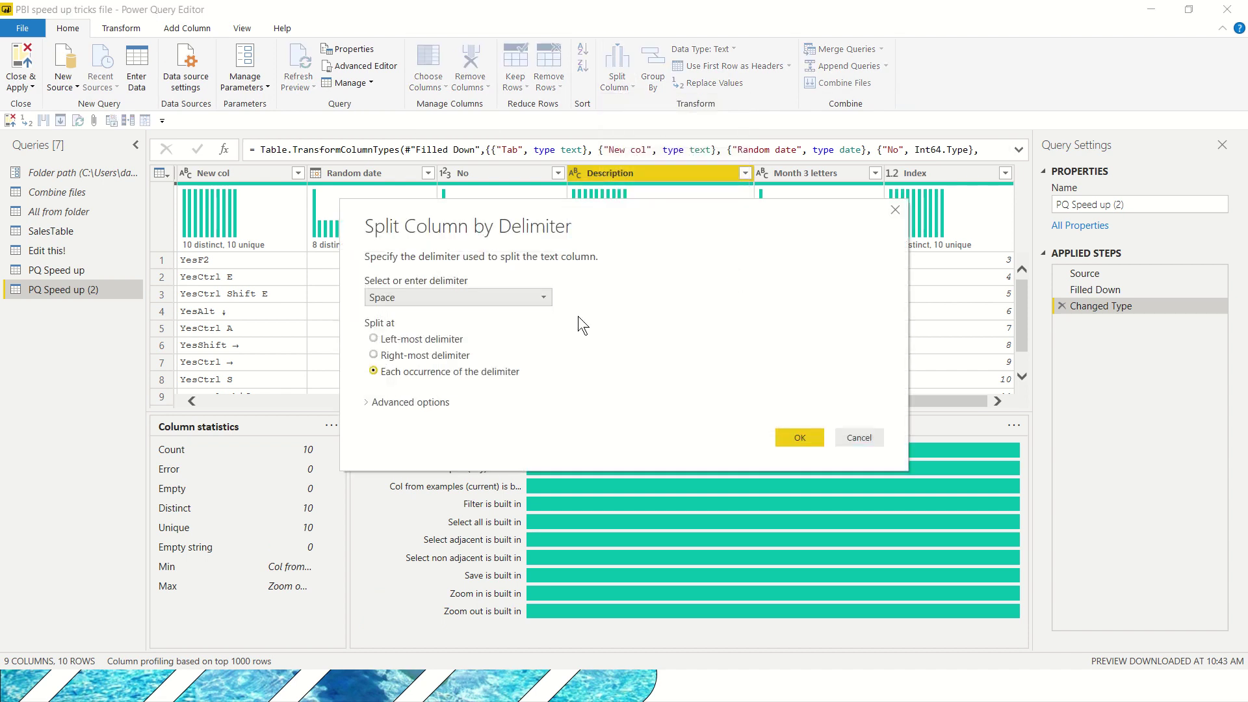
pyautogui.click(422, 338)
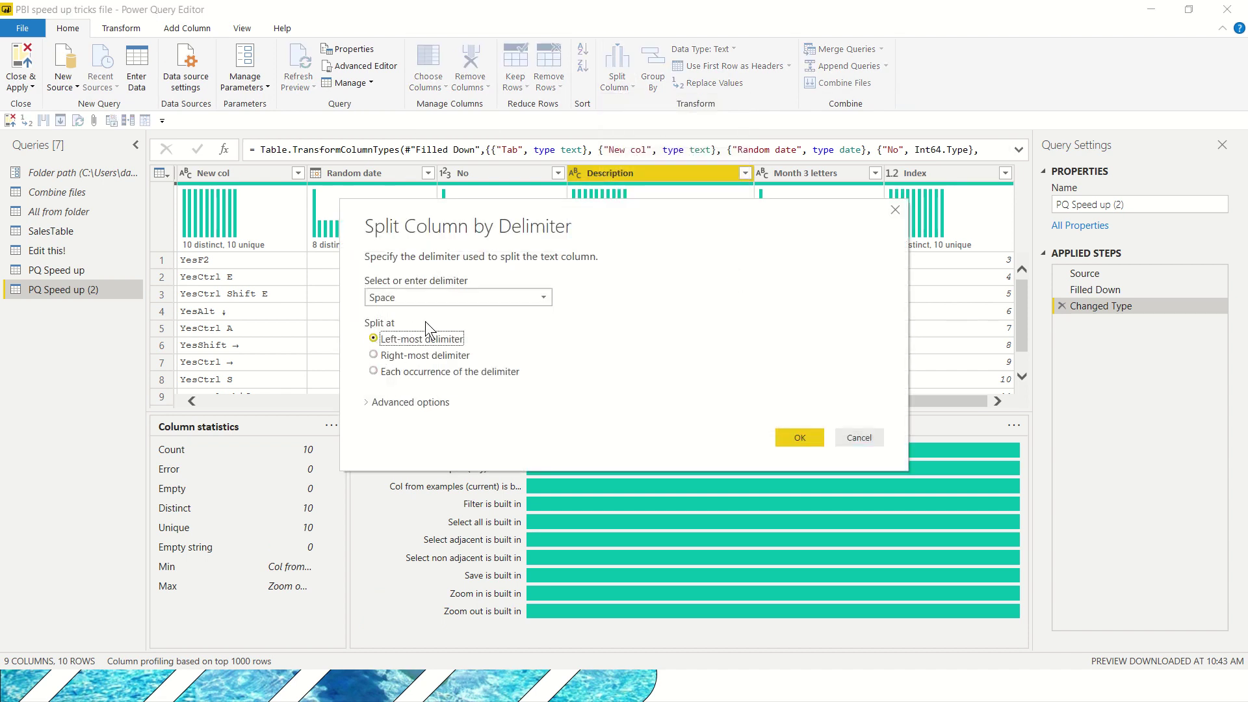
pyautogui.click(790, 446)
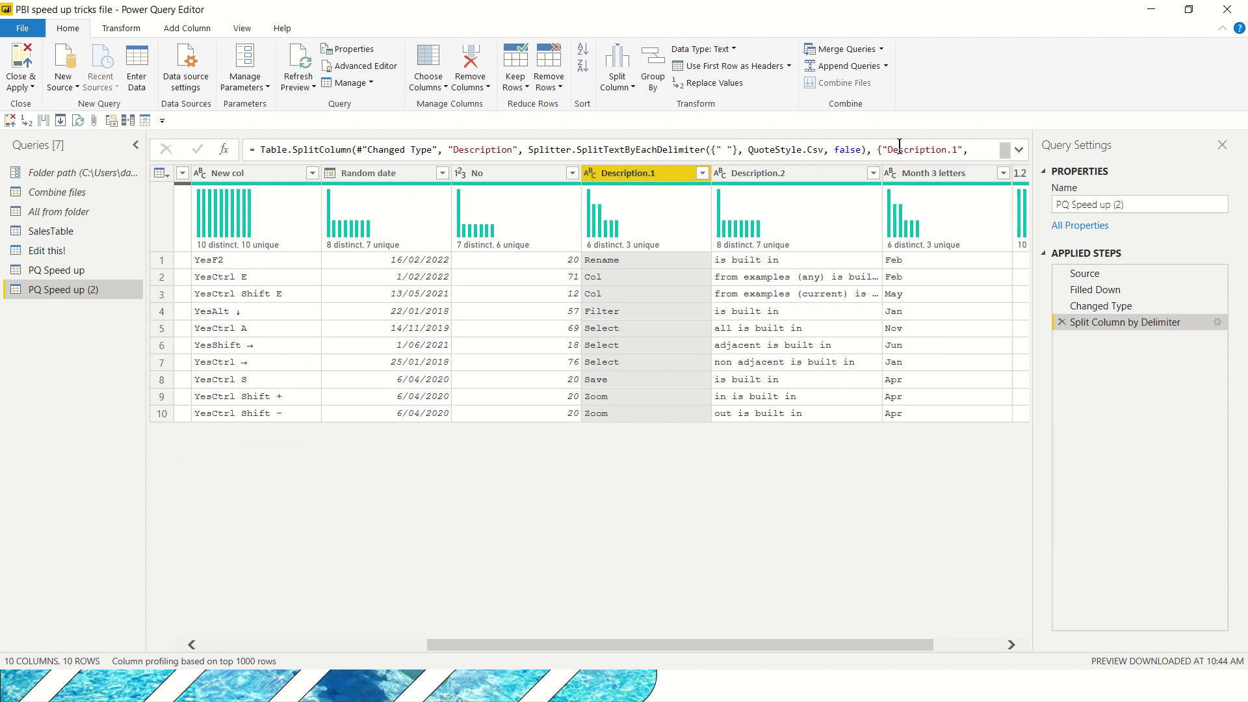
# - Rename Description.1 to First part and Description.2 to Title in the formula bar
pyautogui.moveTo(889, 149); pyautogui.dragTo(958, 150)
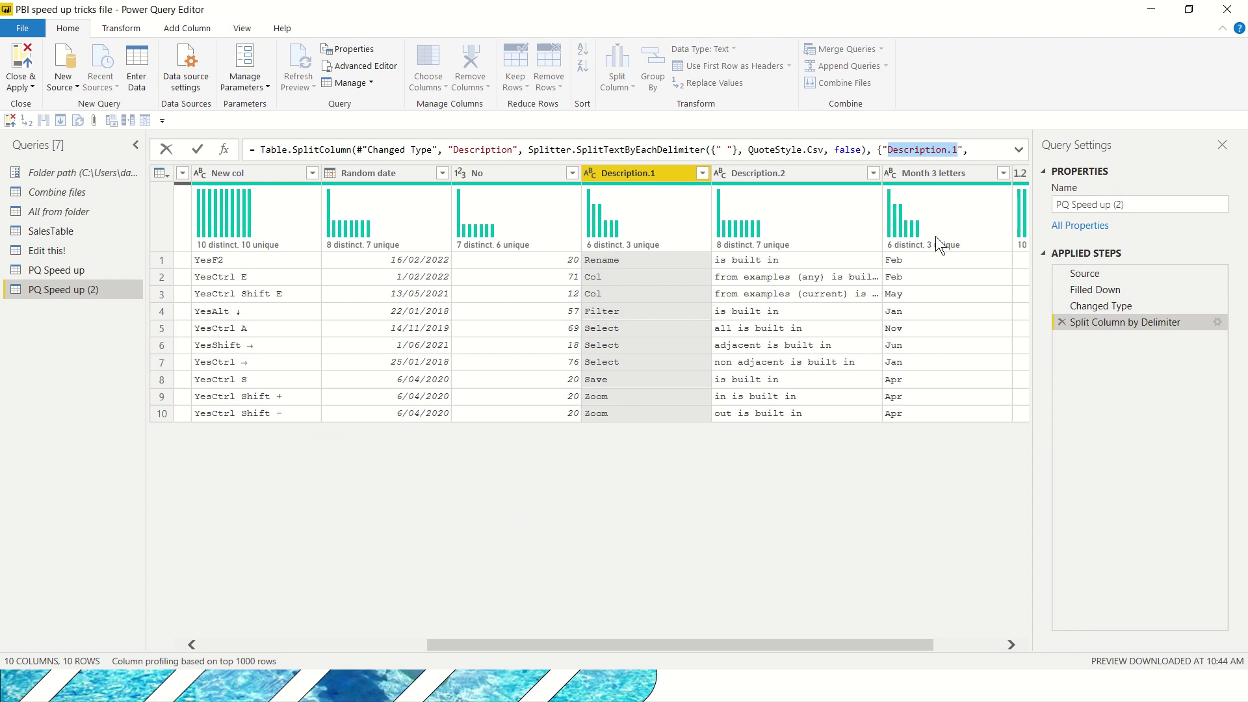
pyautogui.write('First part')
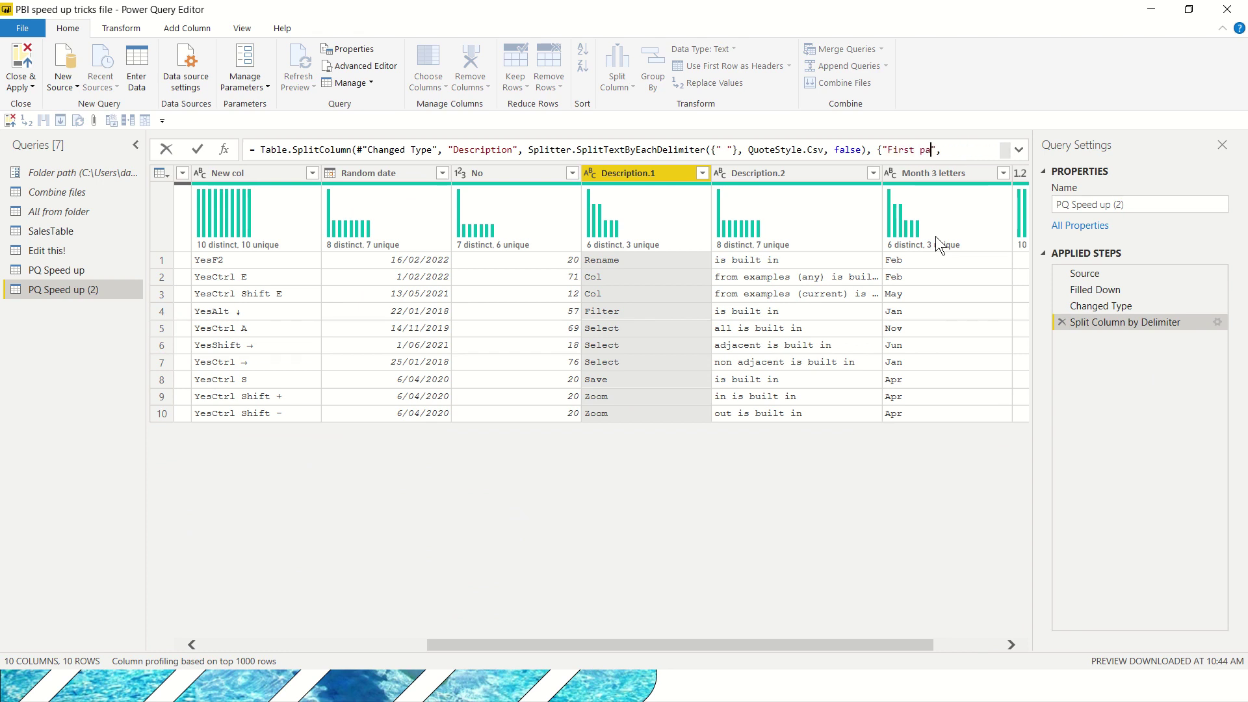
pyautogui.press('Return')
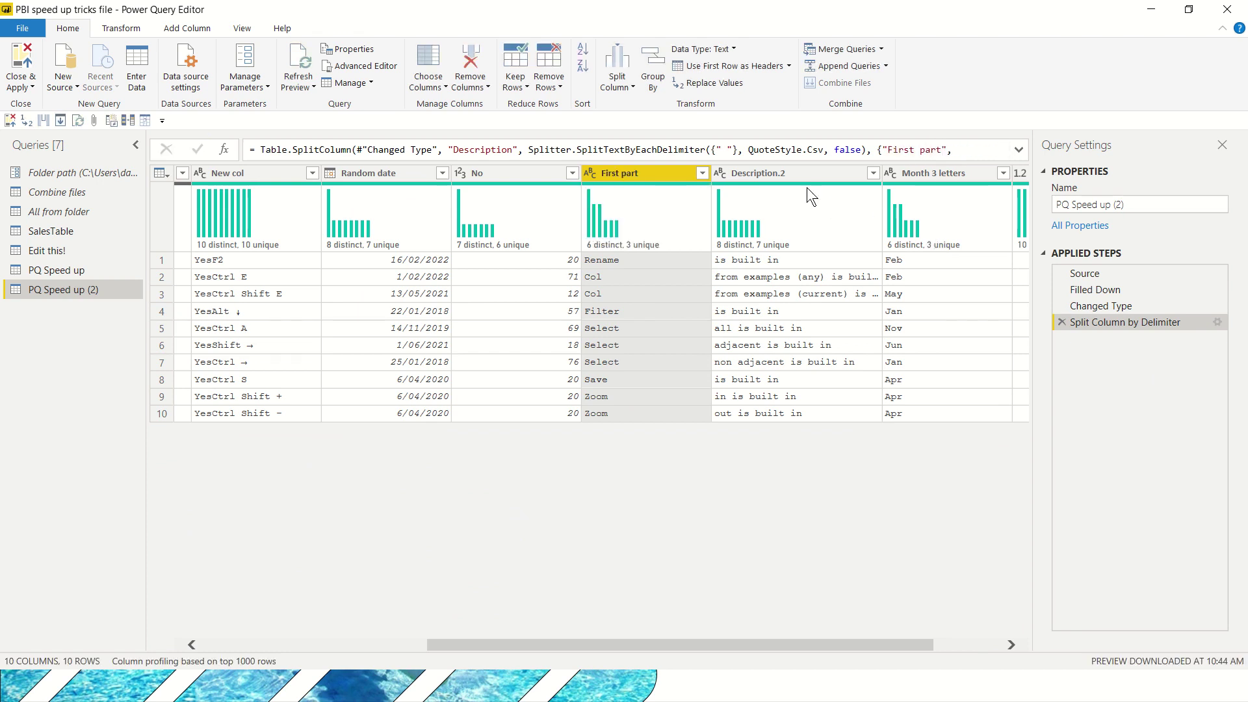
pyautogui.click(793, 174)
pyautogui.click(940, 154)
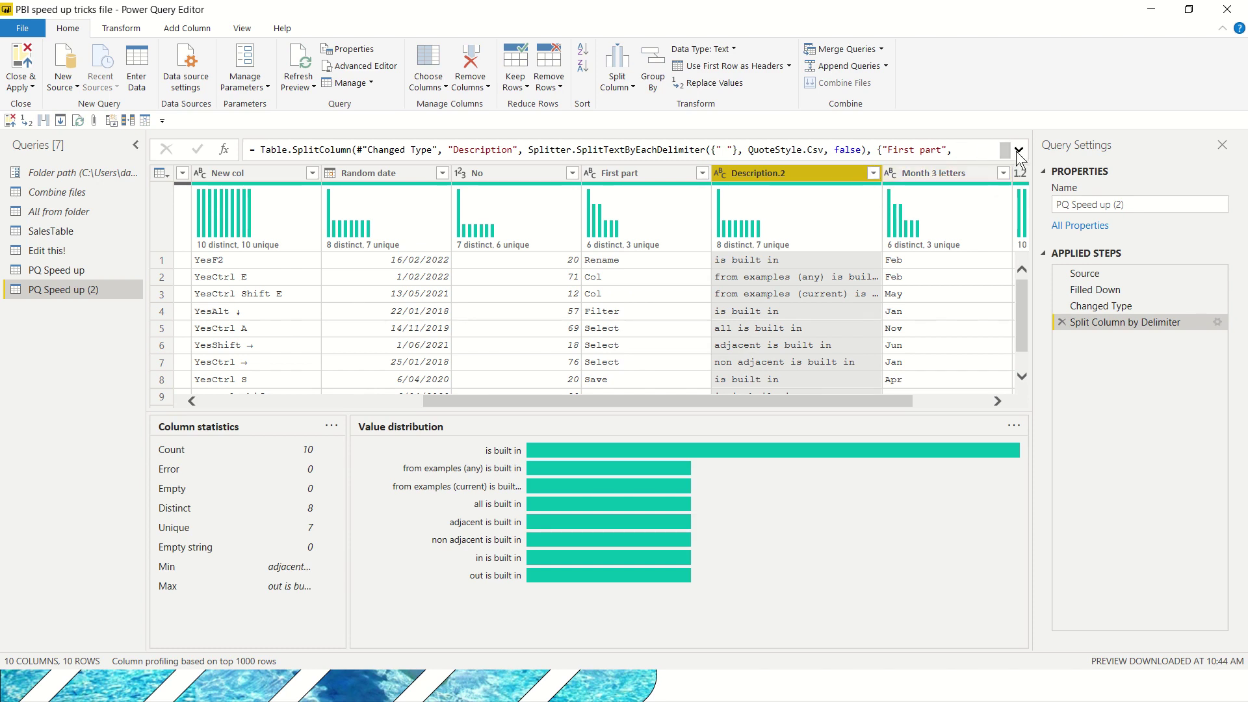
pyautogui.click(1019, 149)
pyautogui.doubleClick(341, 165)
pyautogui.hotkey('ctrl', 'shift', 'Left')
pyautogui.hotkey('ctrl', 'shift', 'Left')
pyautogui.write('Title')
pyautogui.press('Return')
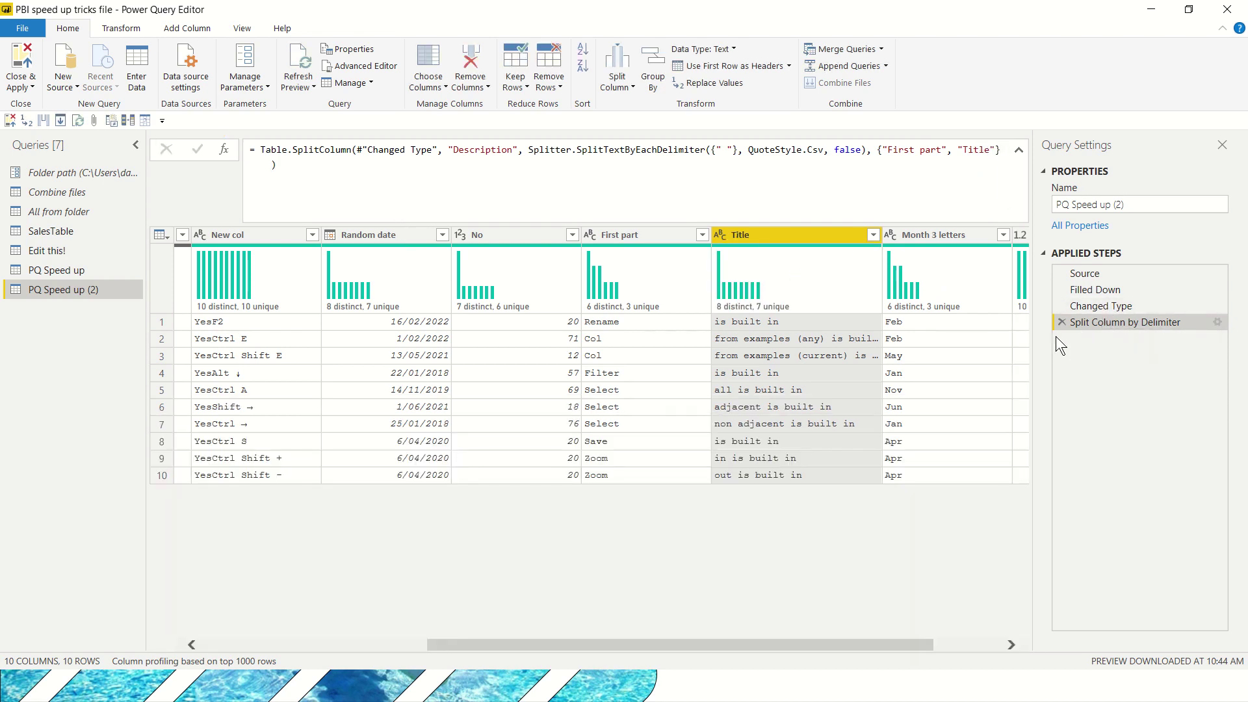
pyautogui.click(790, 241)
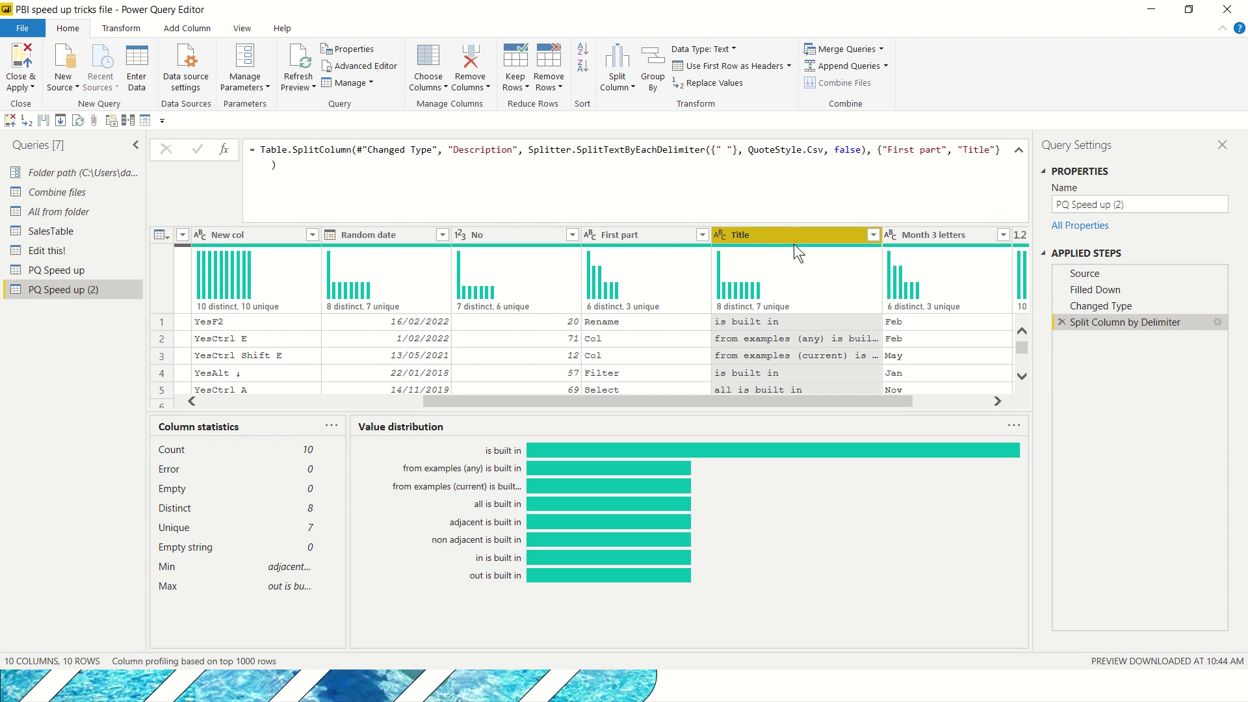
# - Merge PQ Speed up (2) with PQ Speed up, matching on both Command and Shortcut type columns
pyautogui.click(643, 236)
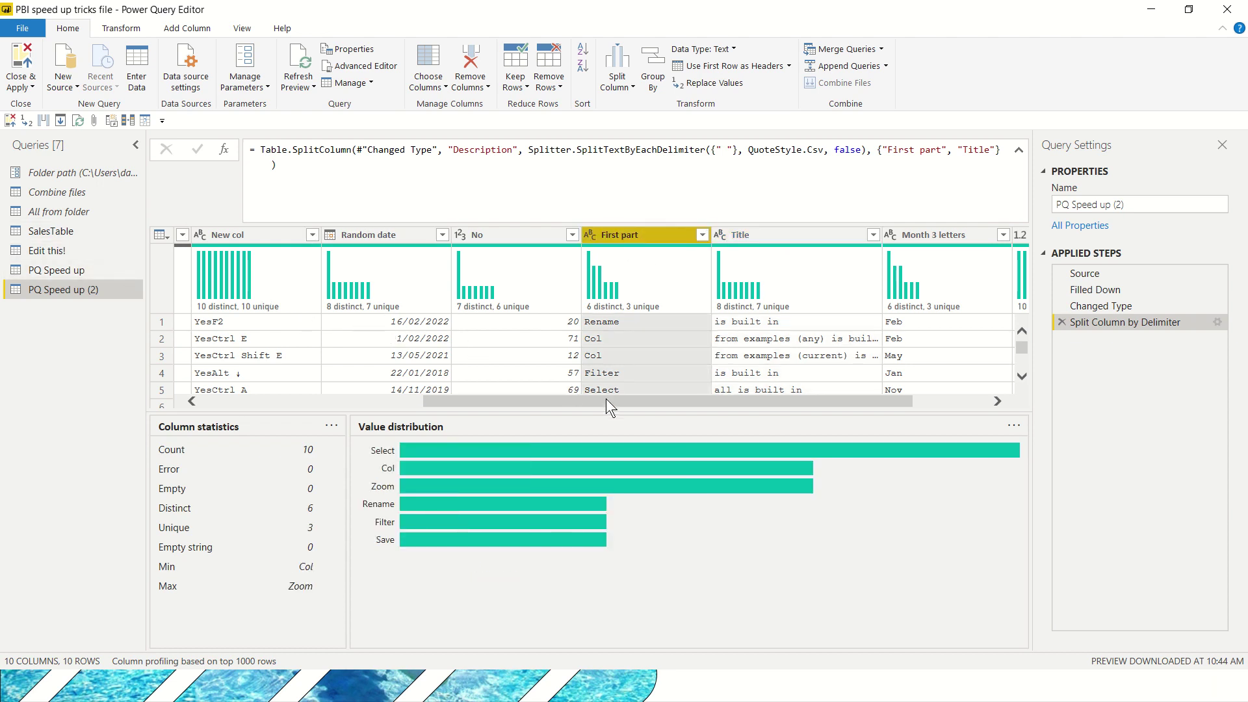
pyautogui.moveTo(606, 399); pyautogui.dragTo(360, 401)
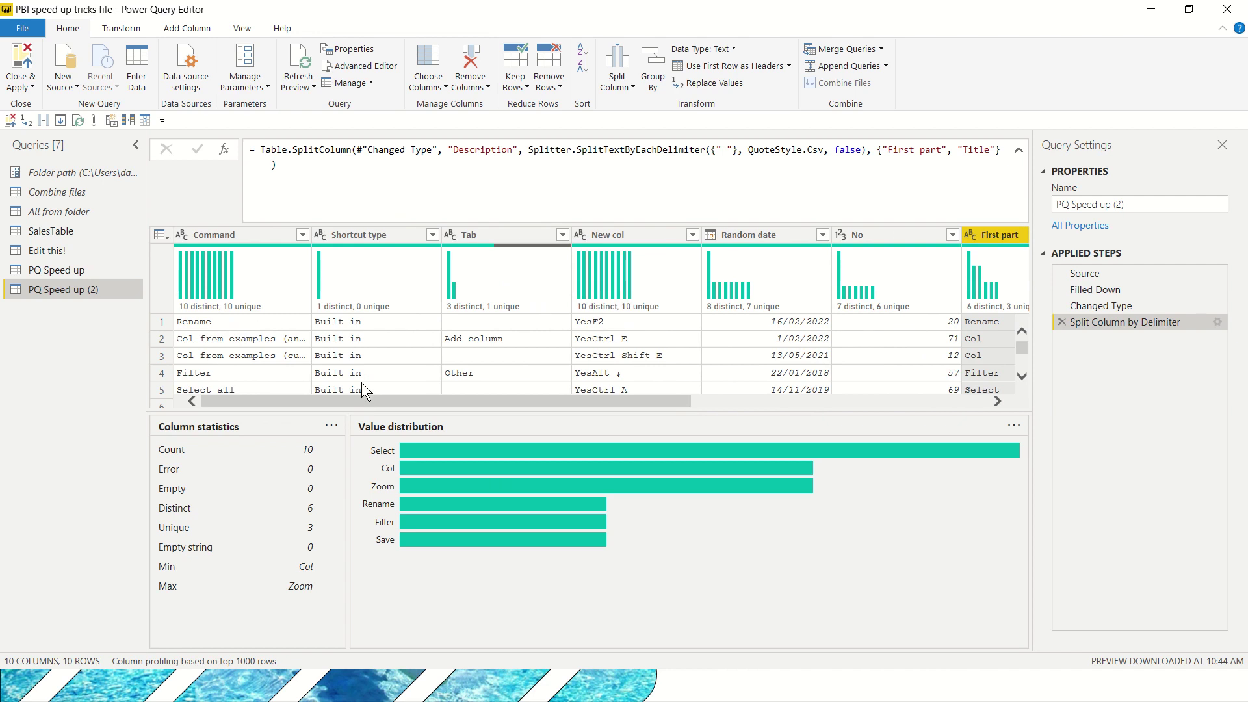
pyautogui.click(248, 237)
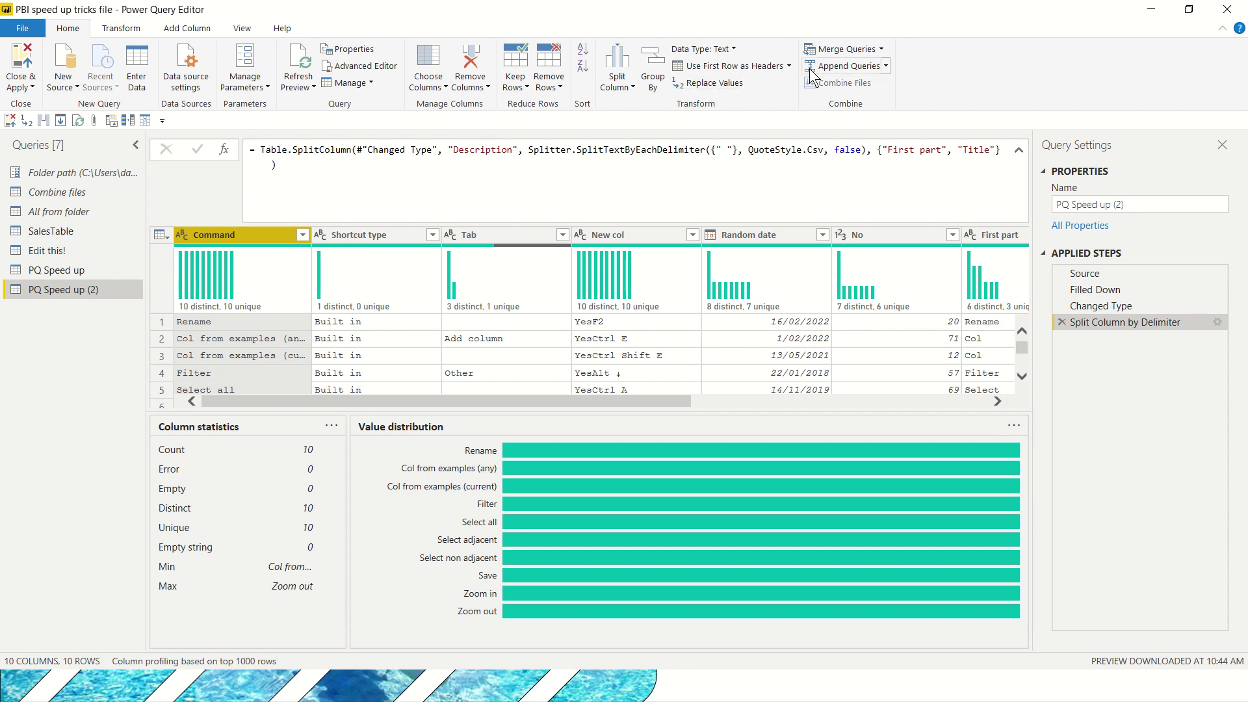
pyautogui.click(829, 49)
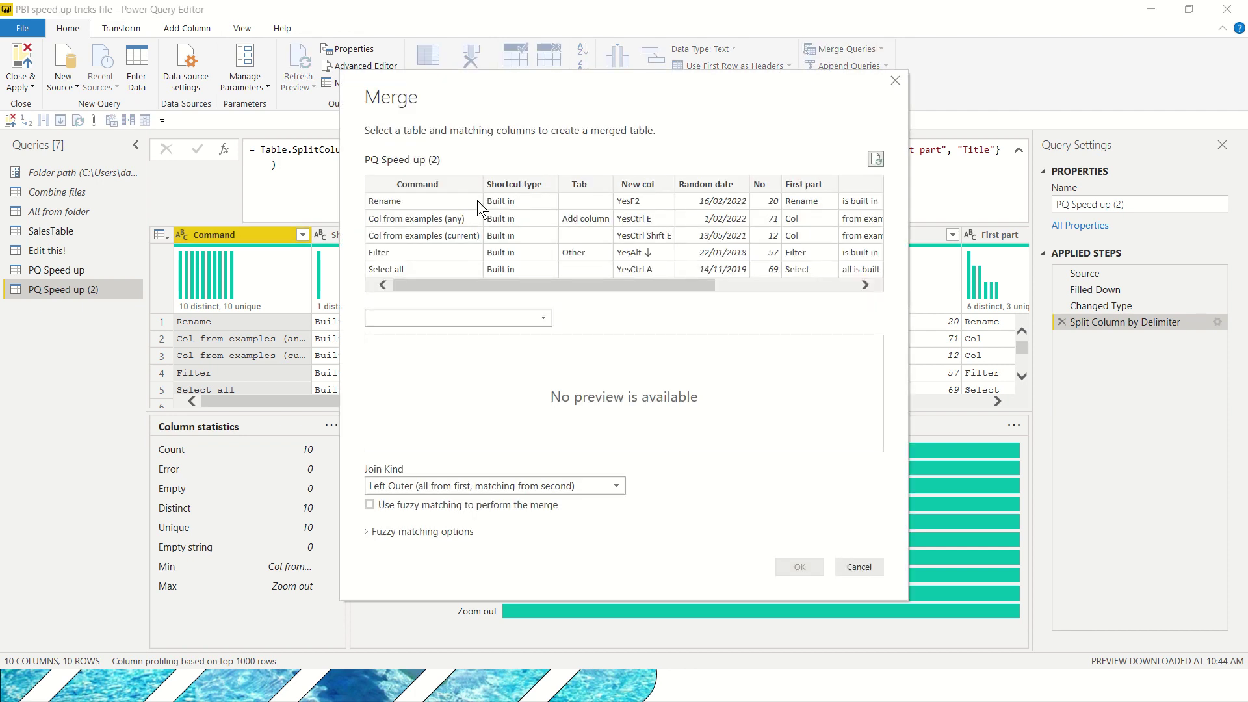
pyautogui.click(430, 315)
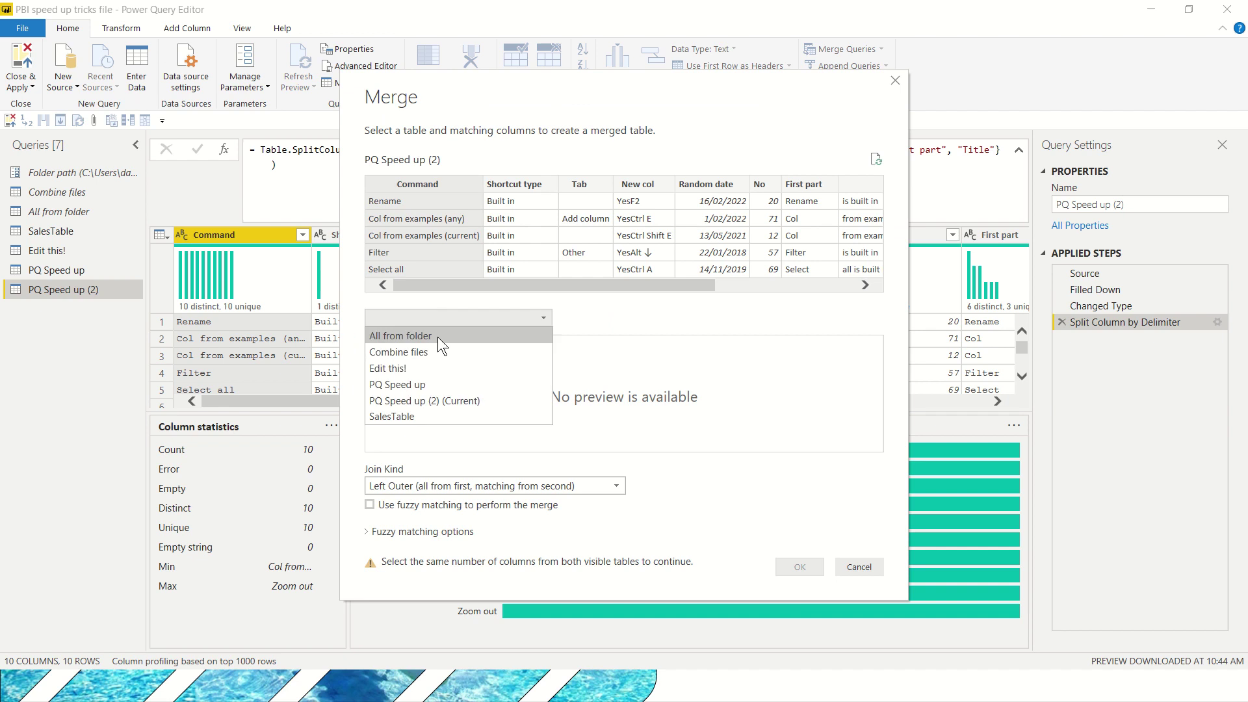
pyautogui.click(470, 389)
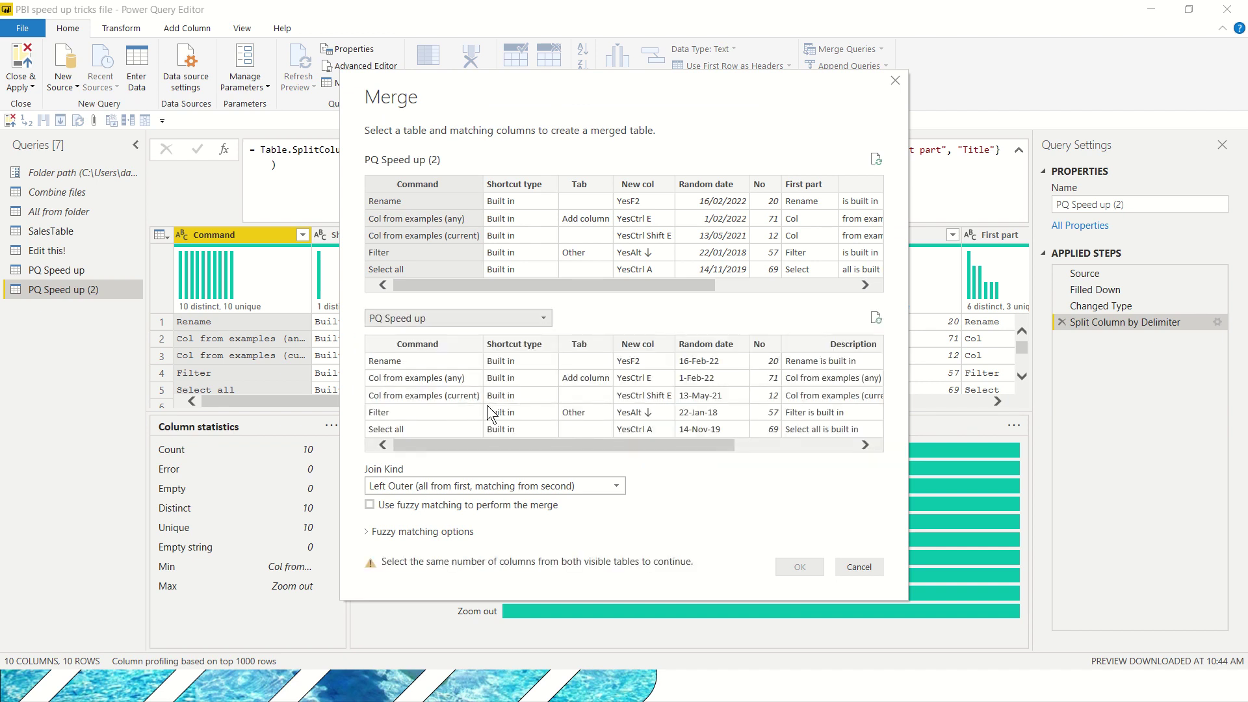
pyautogui.keyDown('ctrl'); pyautogui.click(526, 186); pyautogui.keyUp('ctrl')
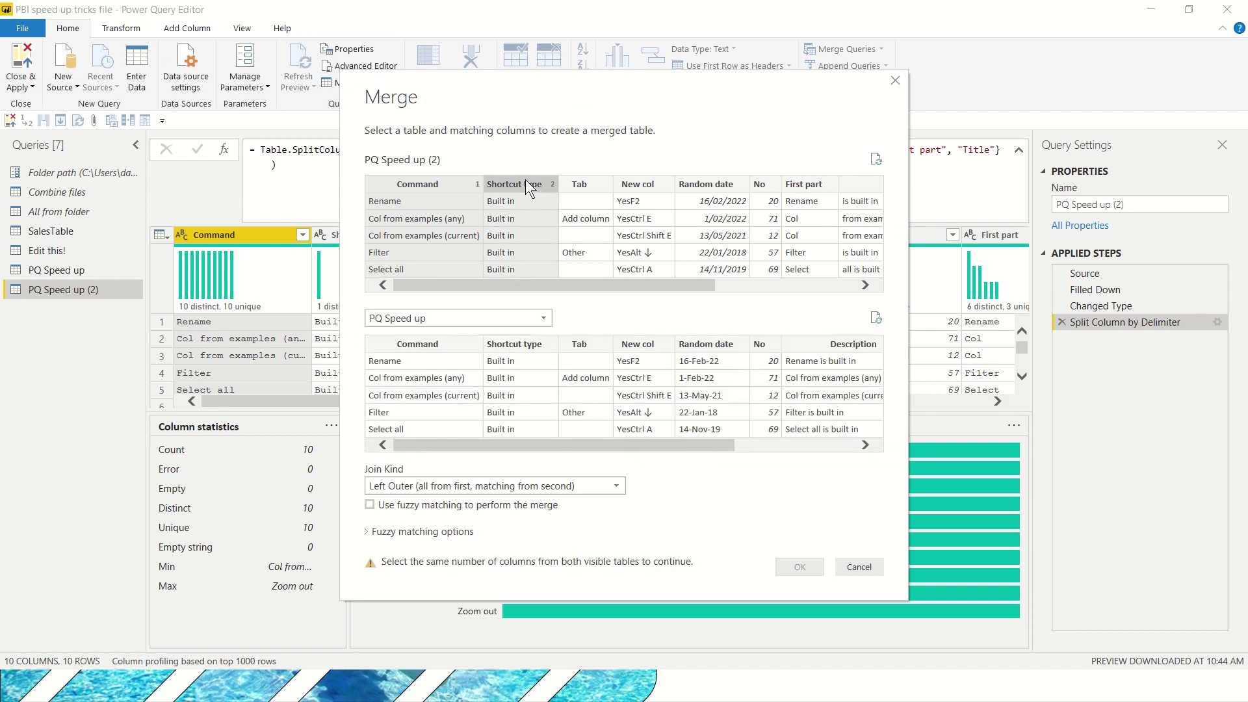
pyautogui.click(437, 346)
pyautogui.keyDown('ctrl'); pyautogui.click(524, 346); pyautogui.keyUp('ctrl')
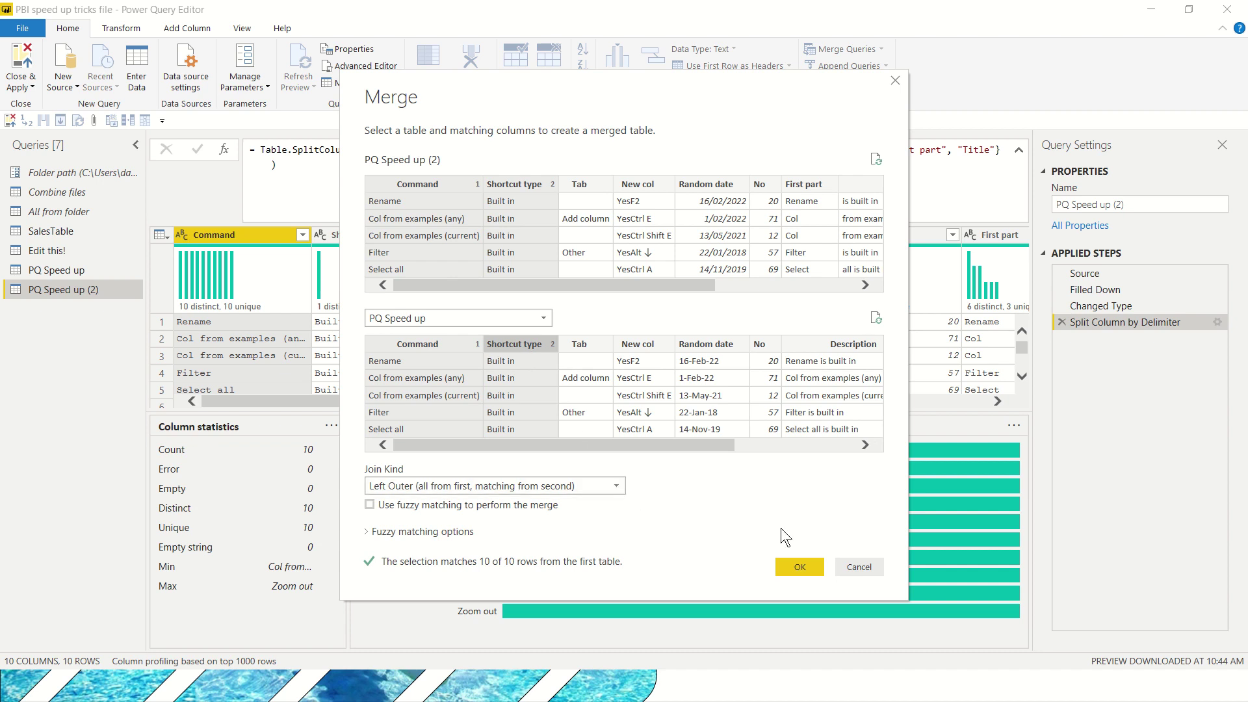
pyautogui.click(817, 567)
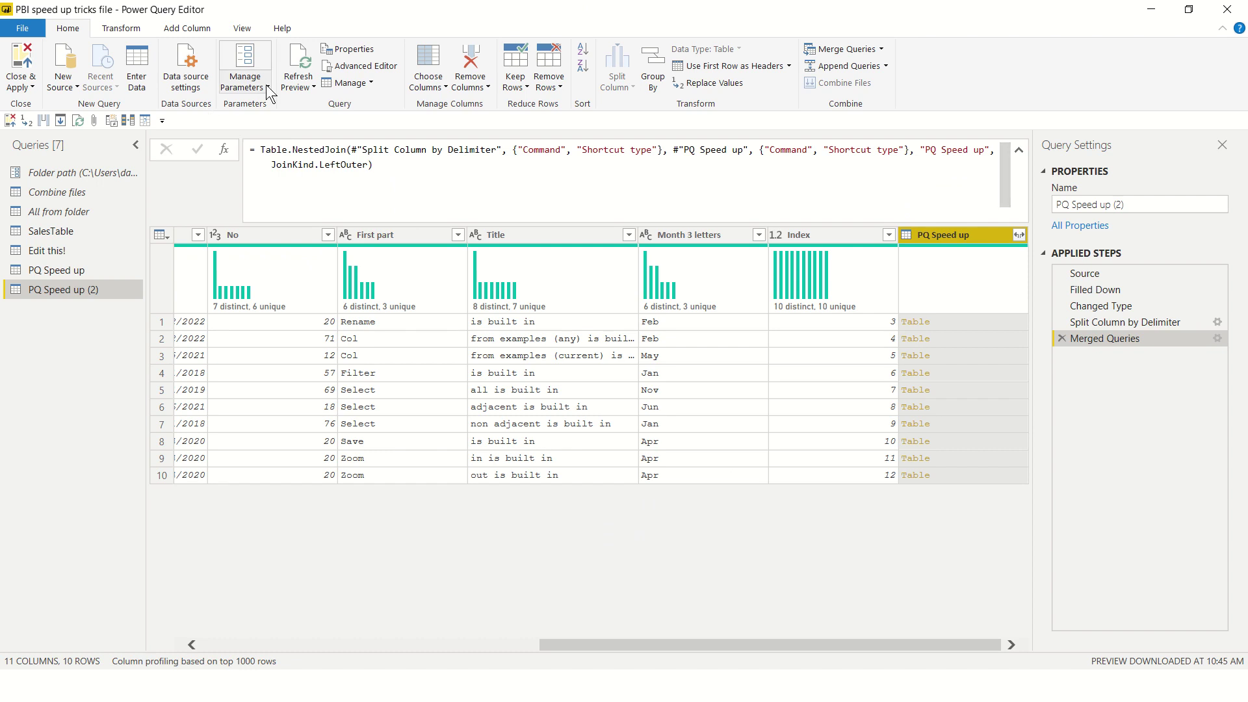
# - Pin another frequently used ribbon command to the Quick Access Toolbar
pyautogui.rightClick(295, 63)
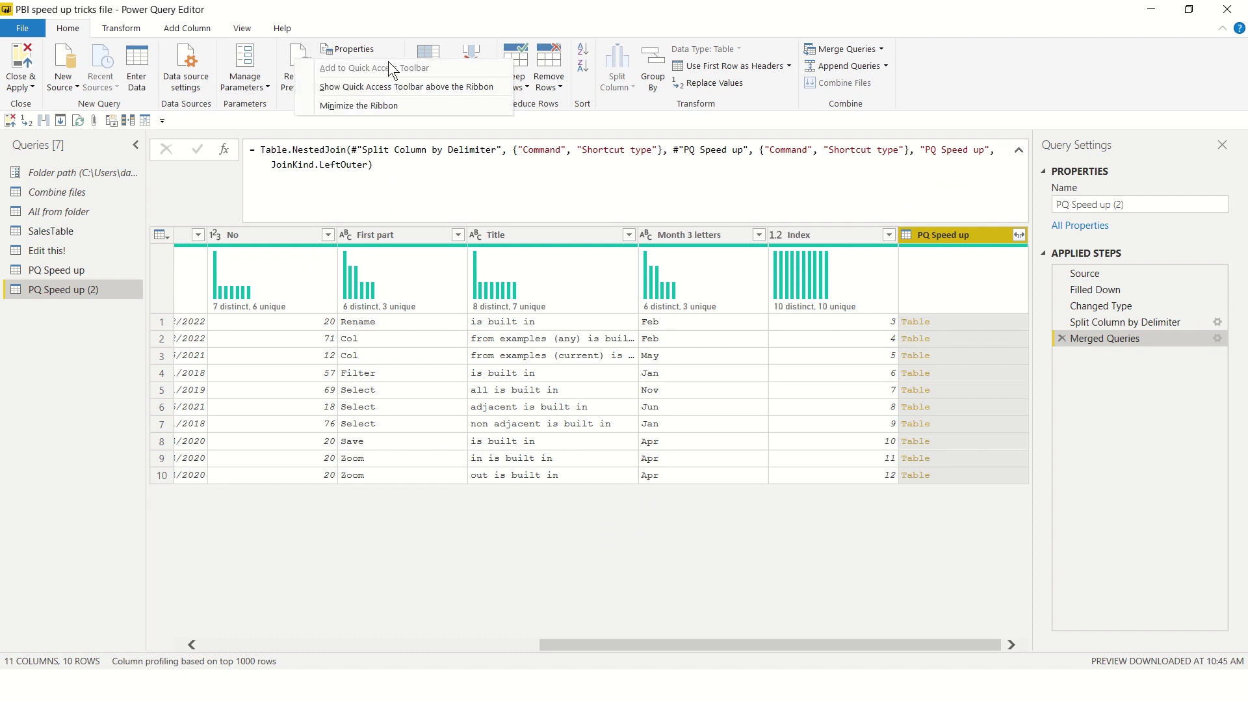
pyautogui.rightClick(416, 50)
pyautogui.click(429, 59)
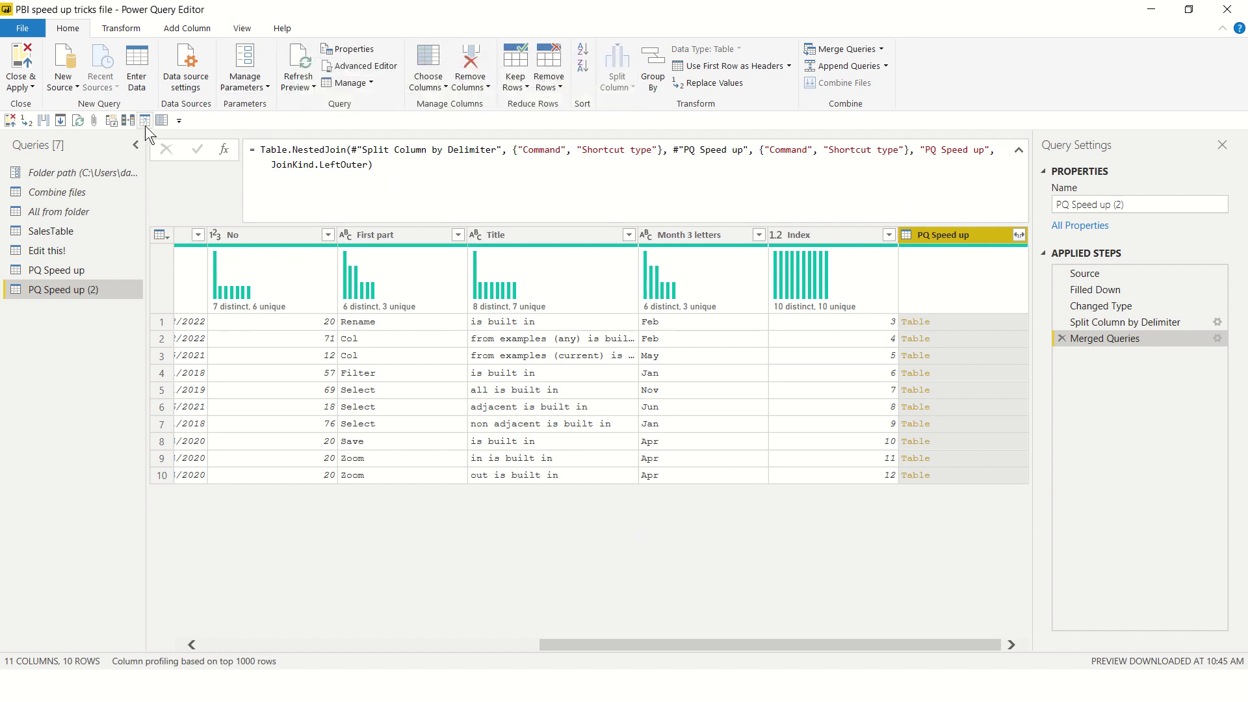